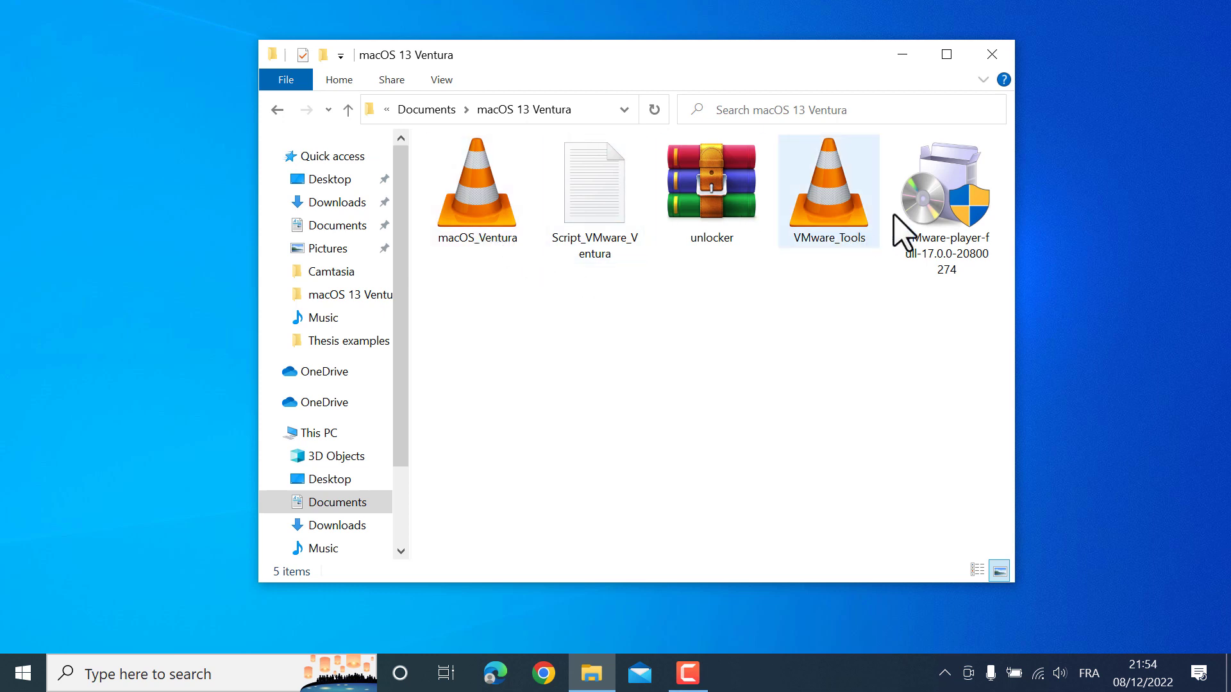
Select the downloaded files, then run the VMware-player-full-17.0.0 installer through to Finish
drag(444, 294, 862, 166)
click(947, 229)
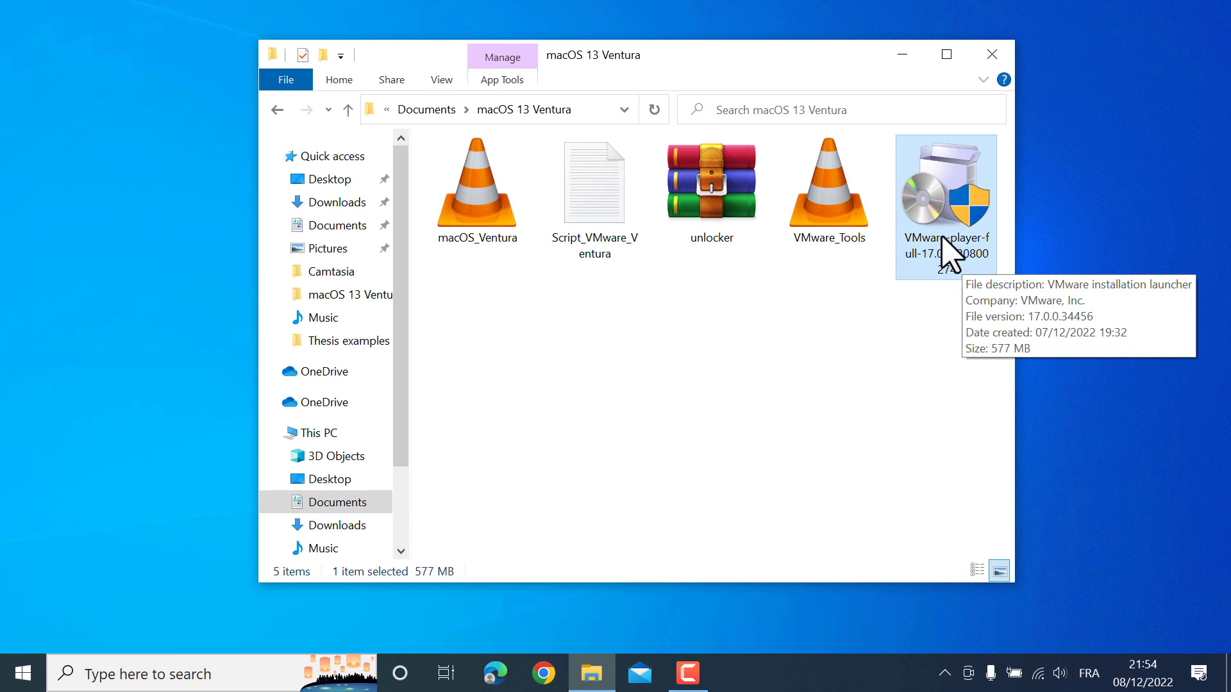
click(511, 240)
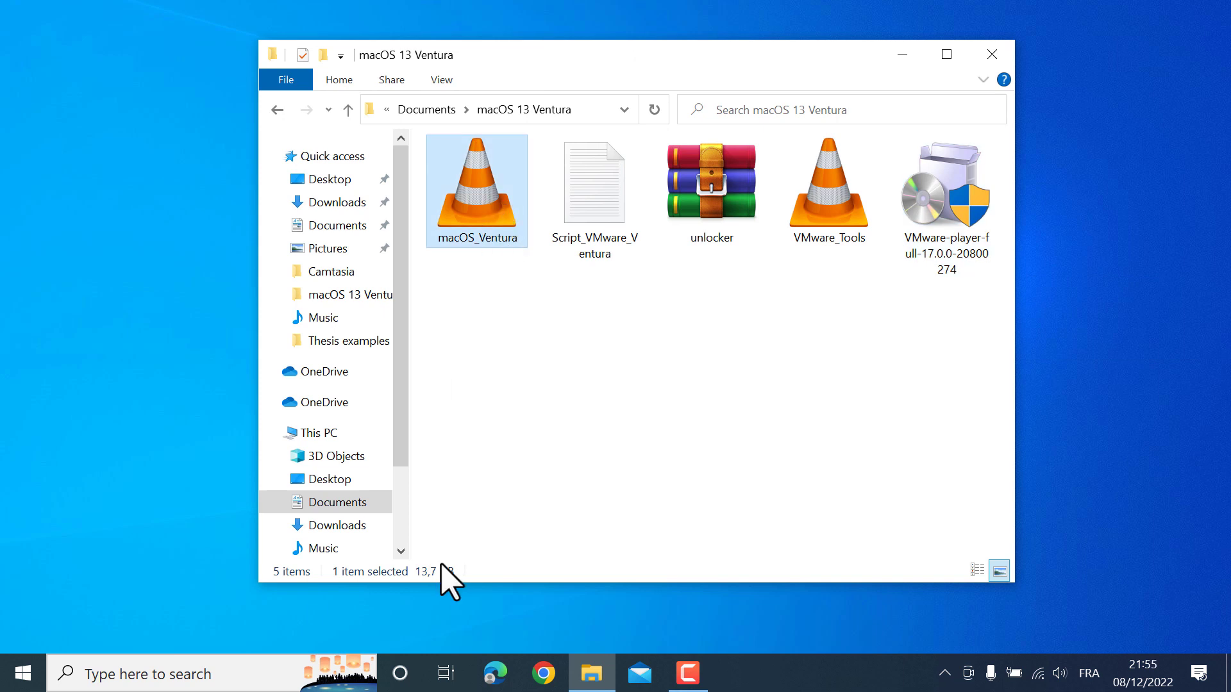
click(606, 235)
click(712, 211)
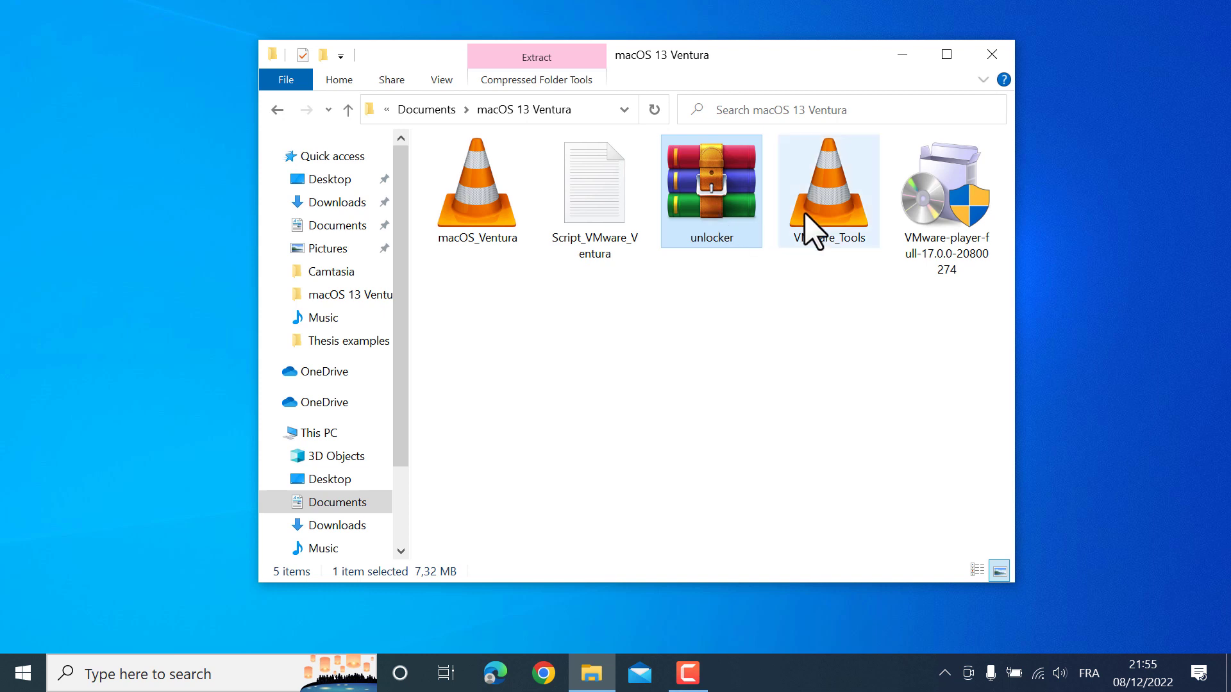
click(813, 236)
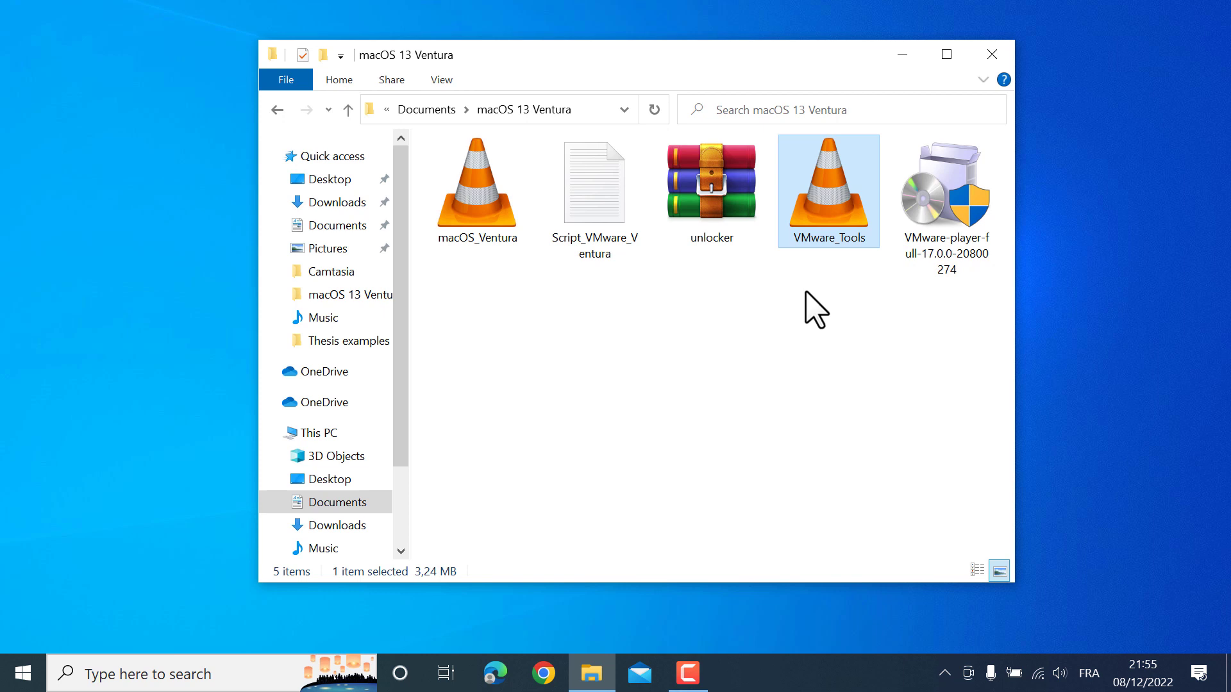
double_click(950, 204)
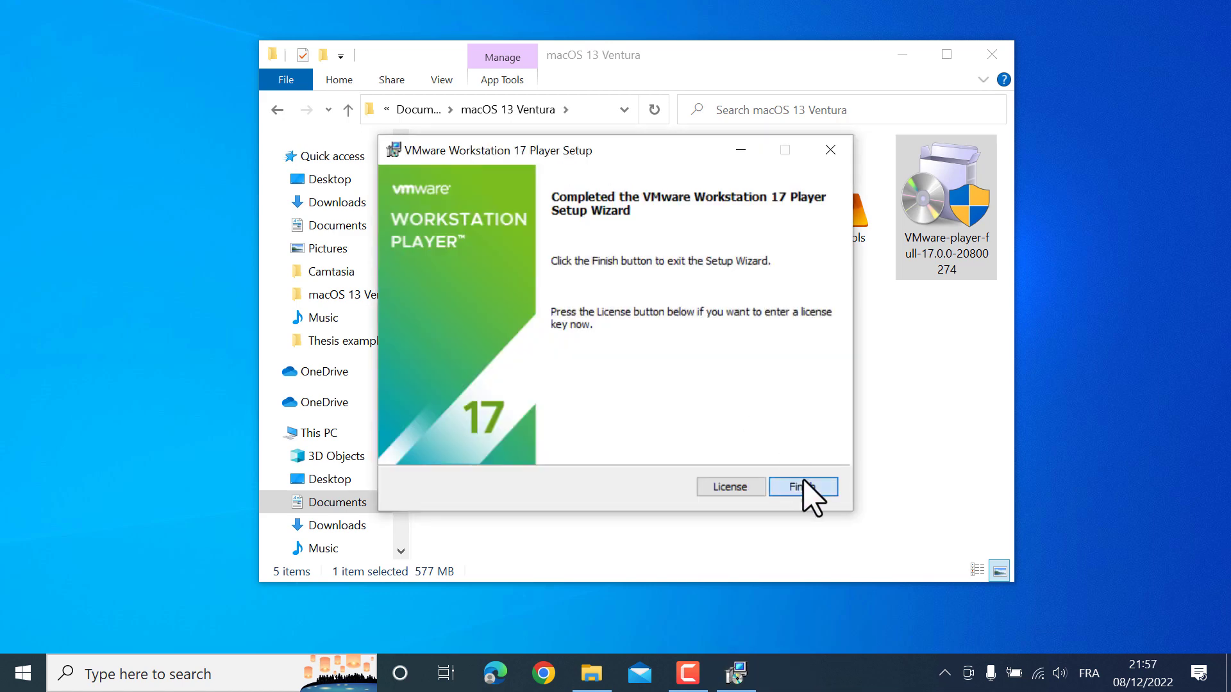
click(807, 495)
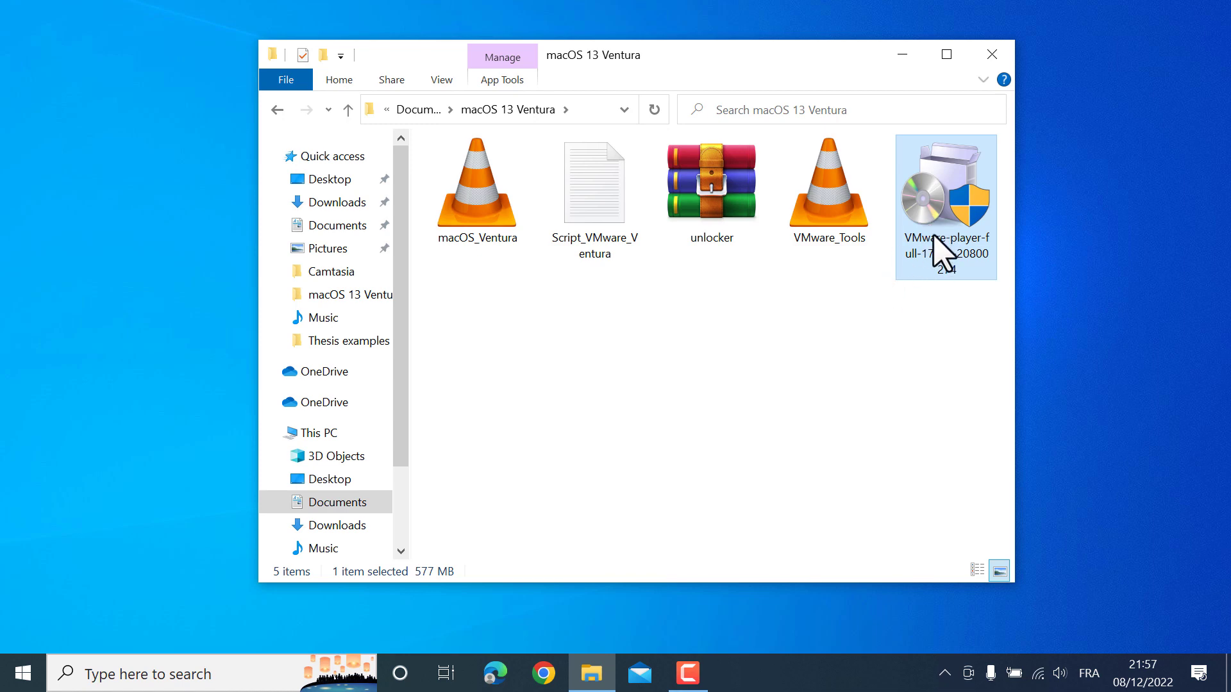
Launch VMware Workstation 17 Player from Start, accept free non-commercial use, and maximize it
click(23, 673)
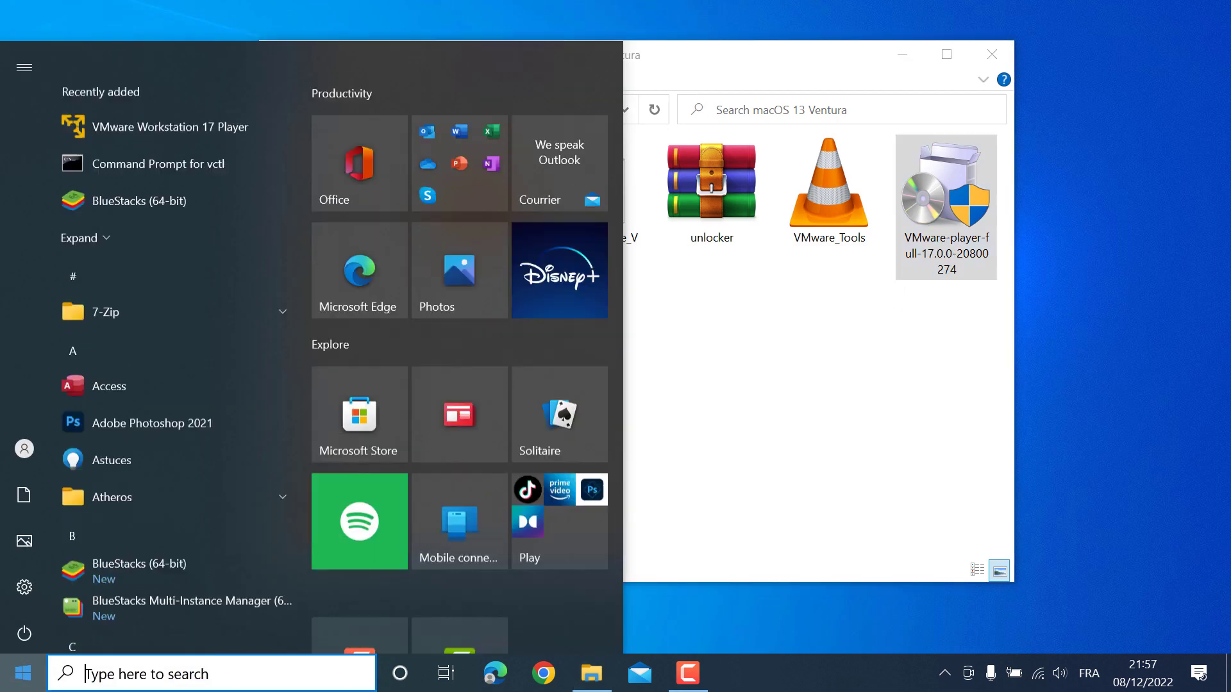
click(168, 102)
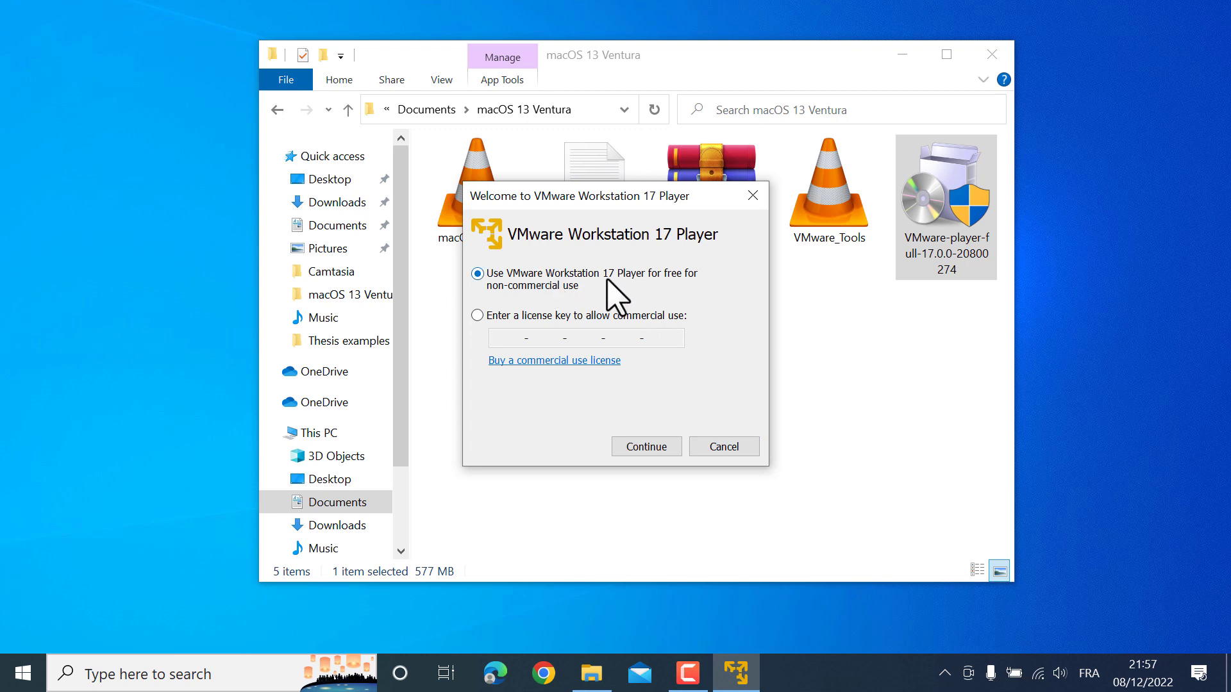
click(655, 447)
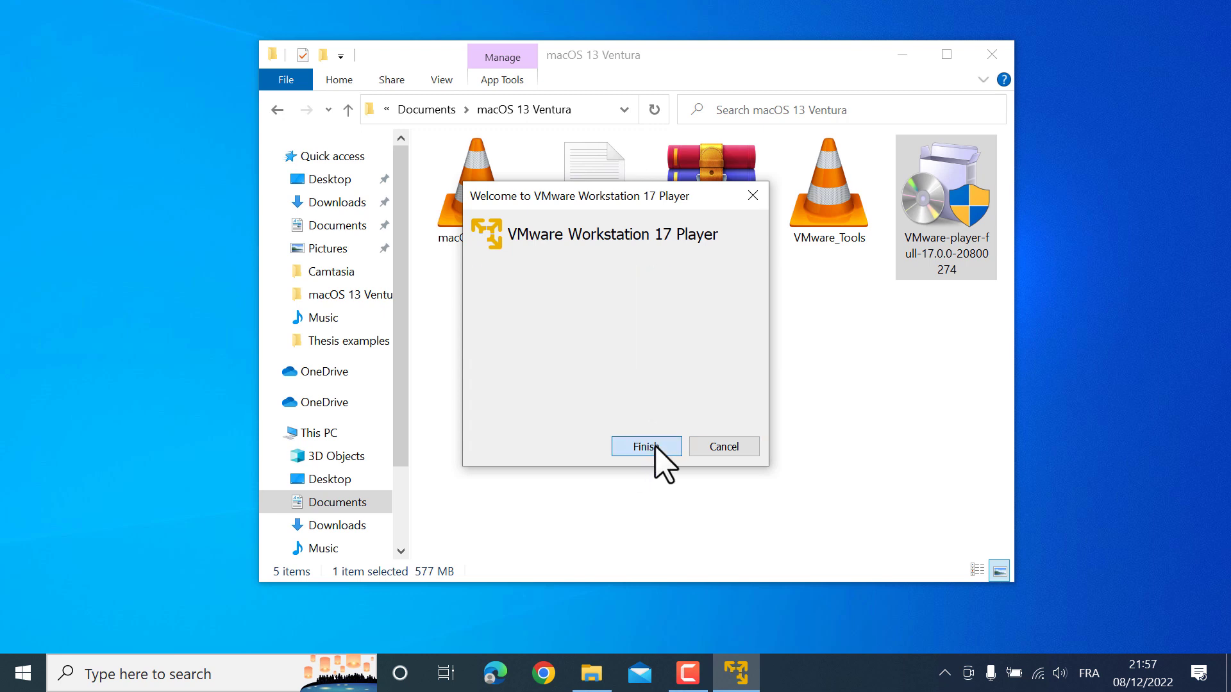
click(641, 447)
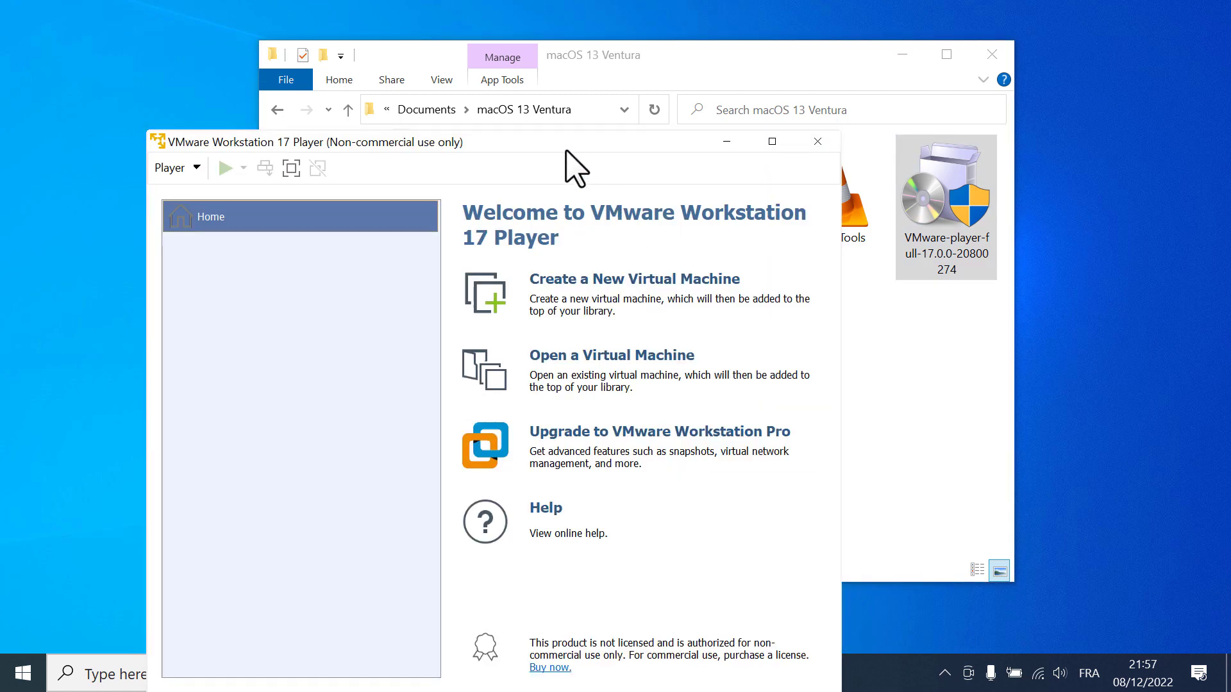
double_click(574, 141)
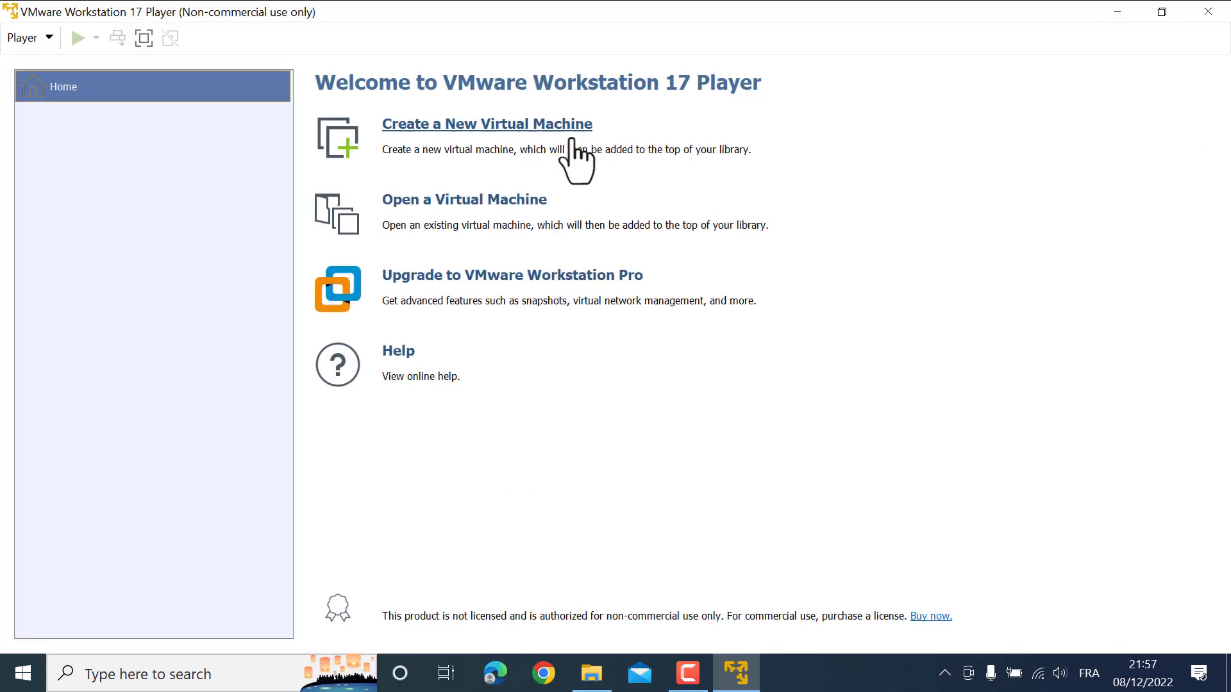
Start a new virtual machine with the OS installed later, then cancel the wizard and close Player
click(351, 130)
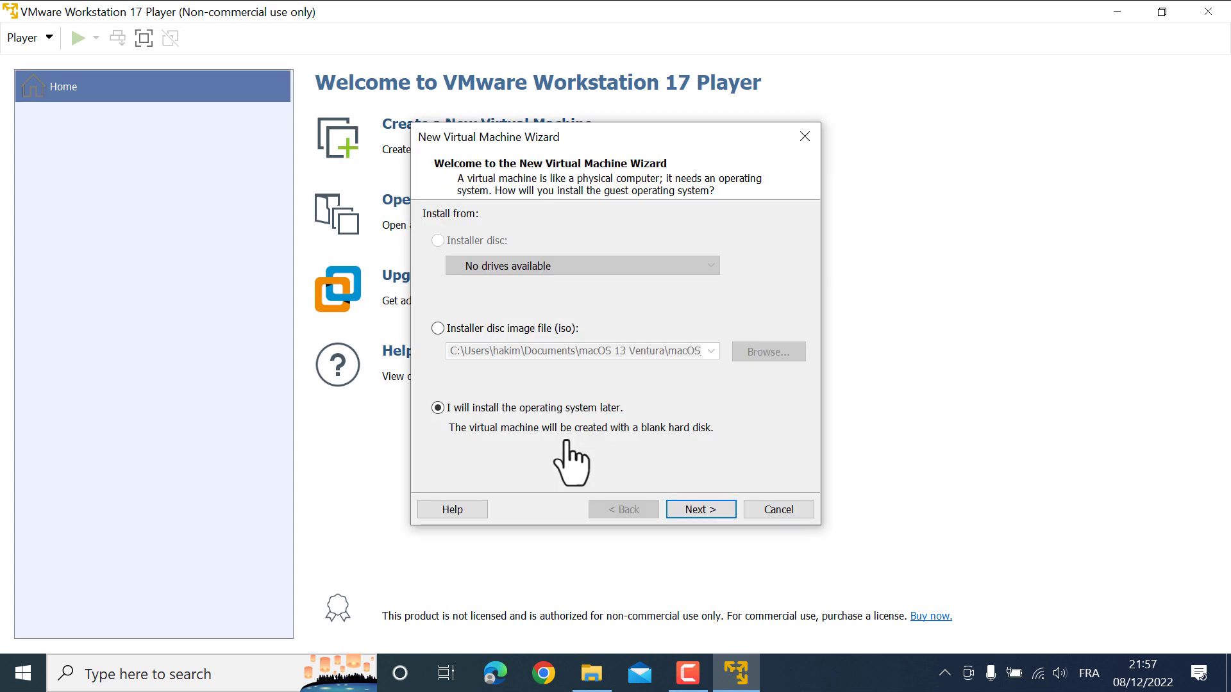
click(715, 515)
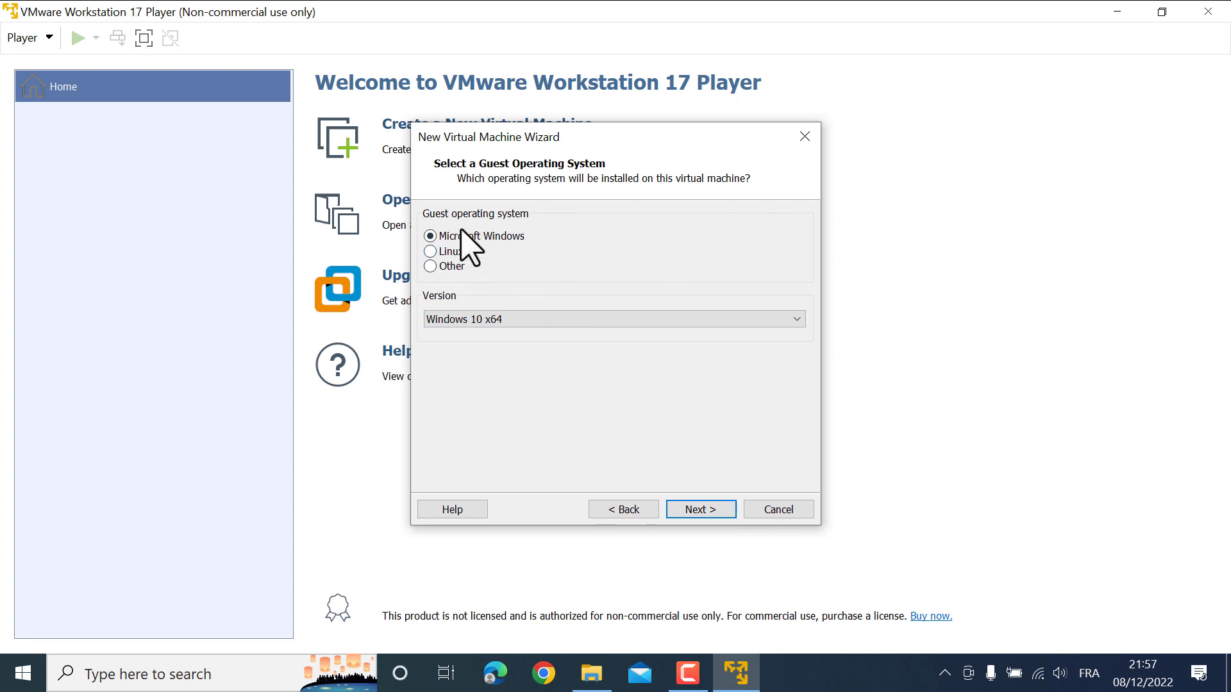
click(804, 137)
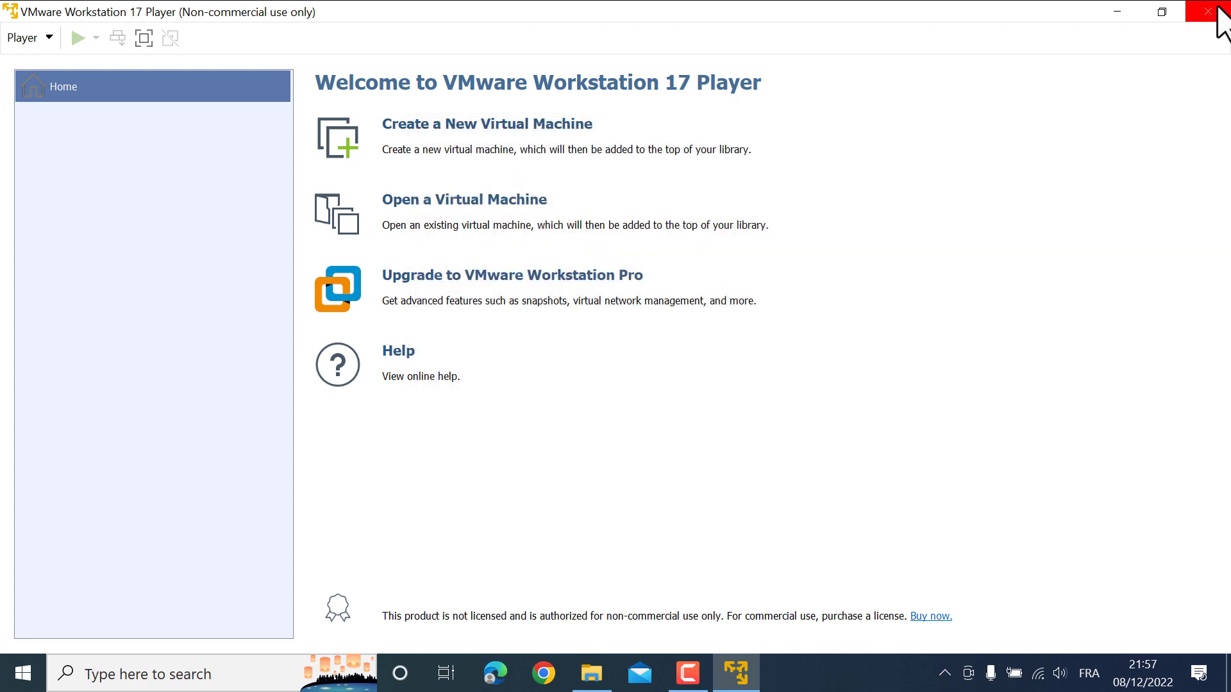
click(1218, 9)
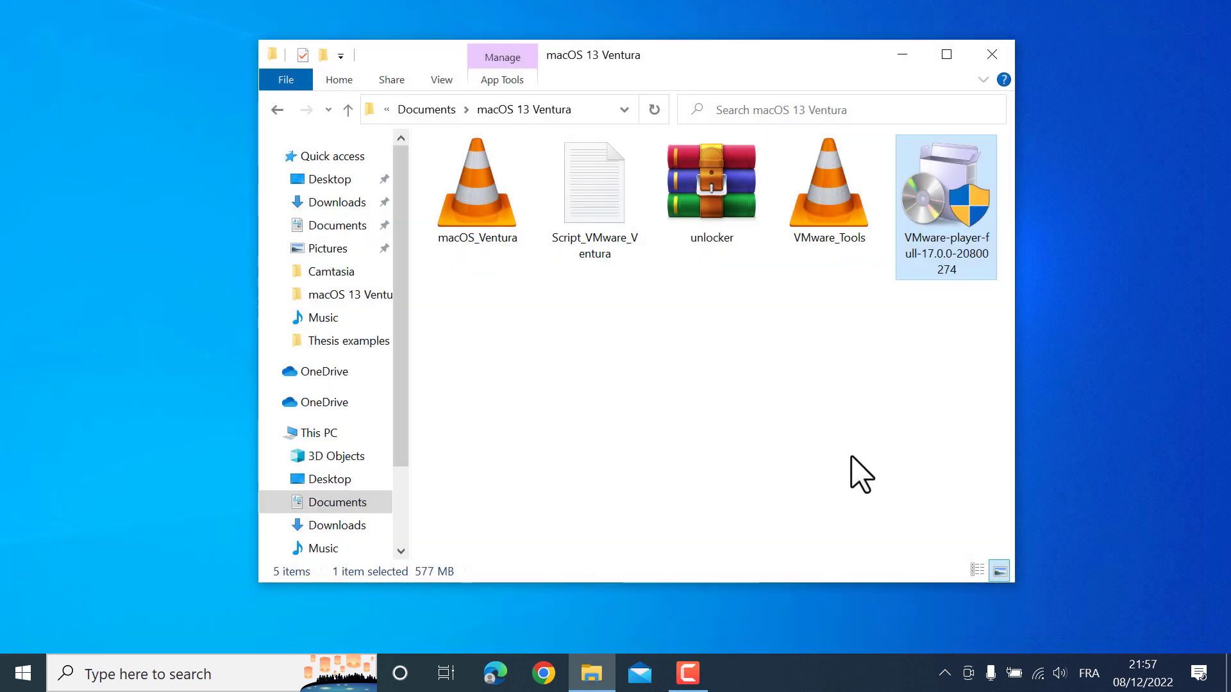
Extract the unlocker archive into its own unlocker folder
click(713, 196)
right_click(707, 189)
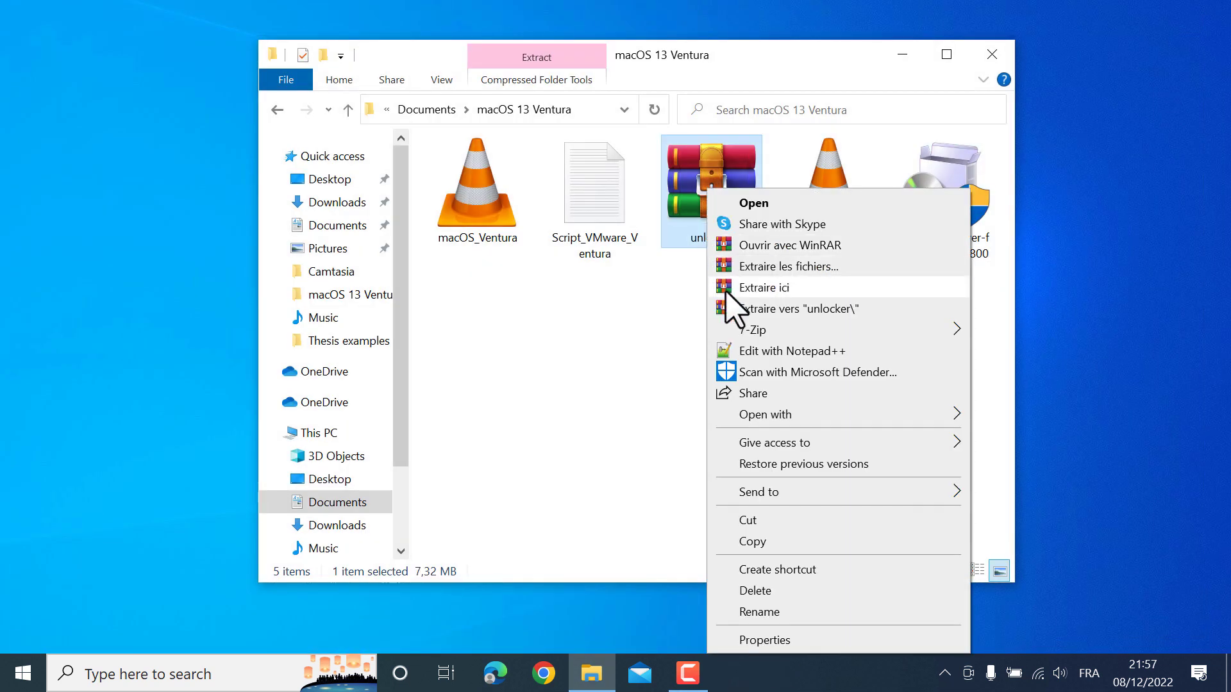
click(777, 310)
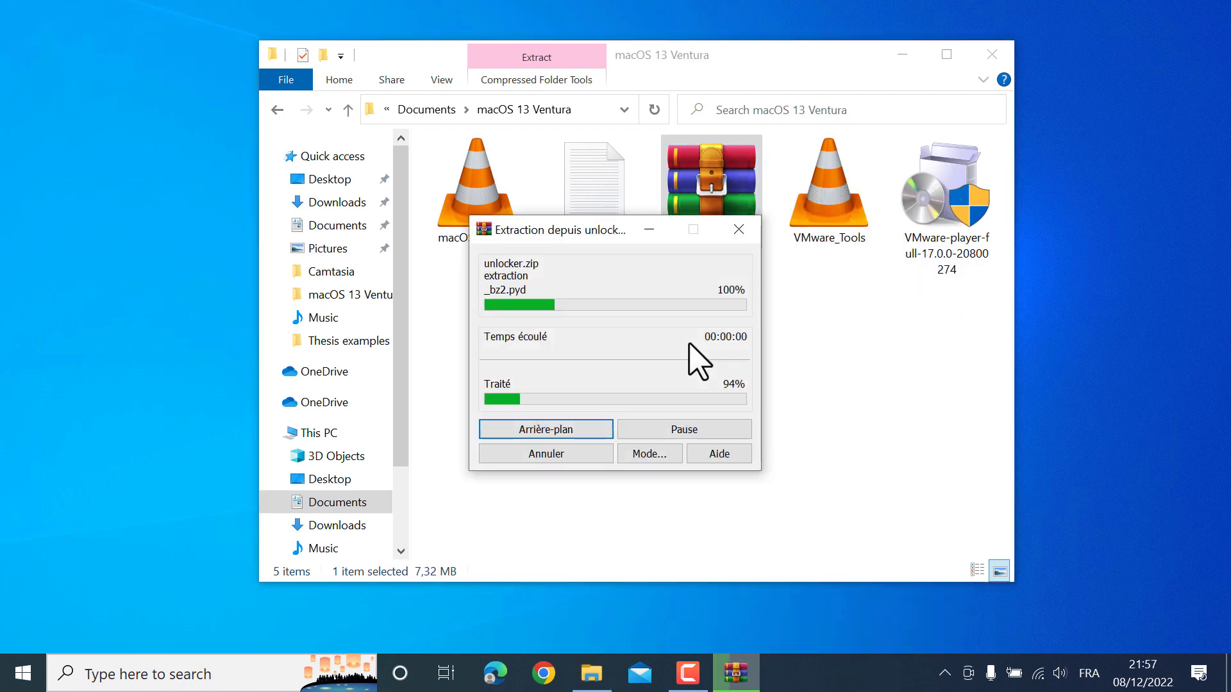
Run the unlocker's win-install script as administrator, then return to the macOS 13 Ventura folder
double_click(476, 177)
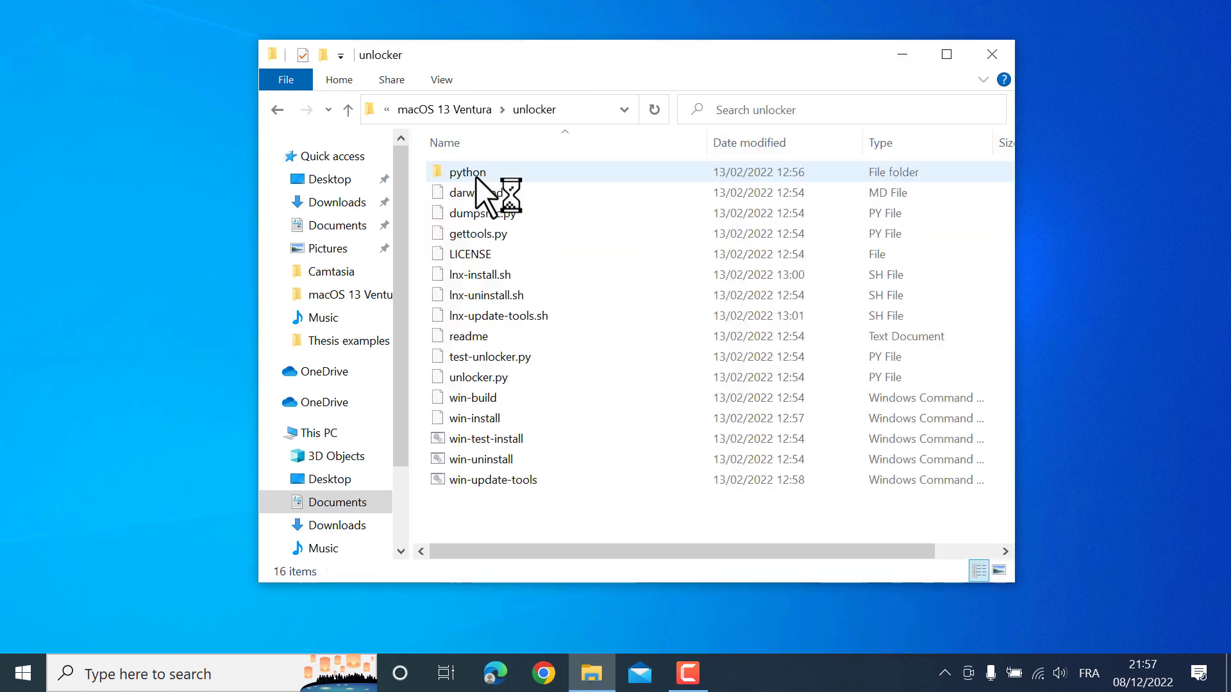
click(479, 422)
right_click(491, 419)
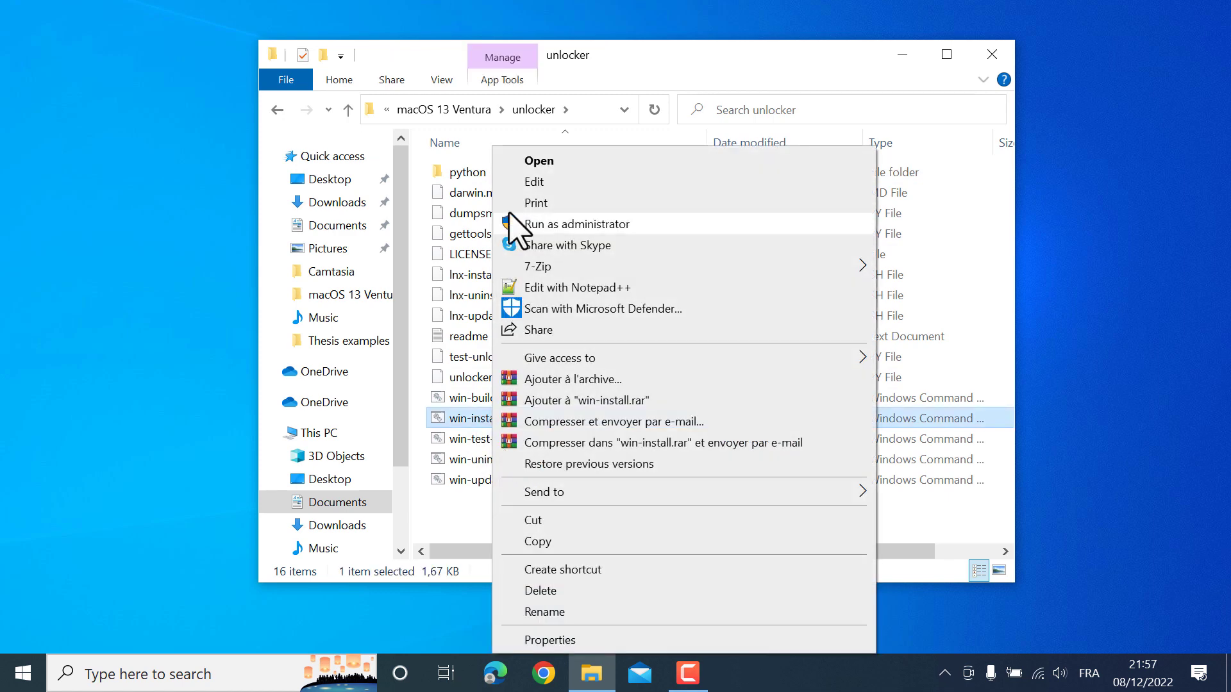
click(584, 225)
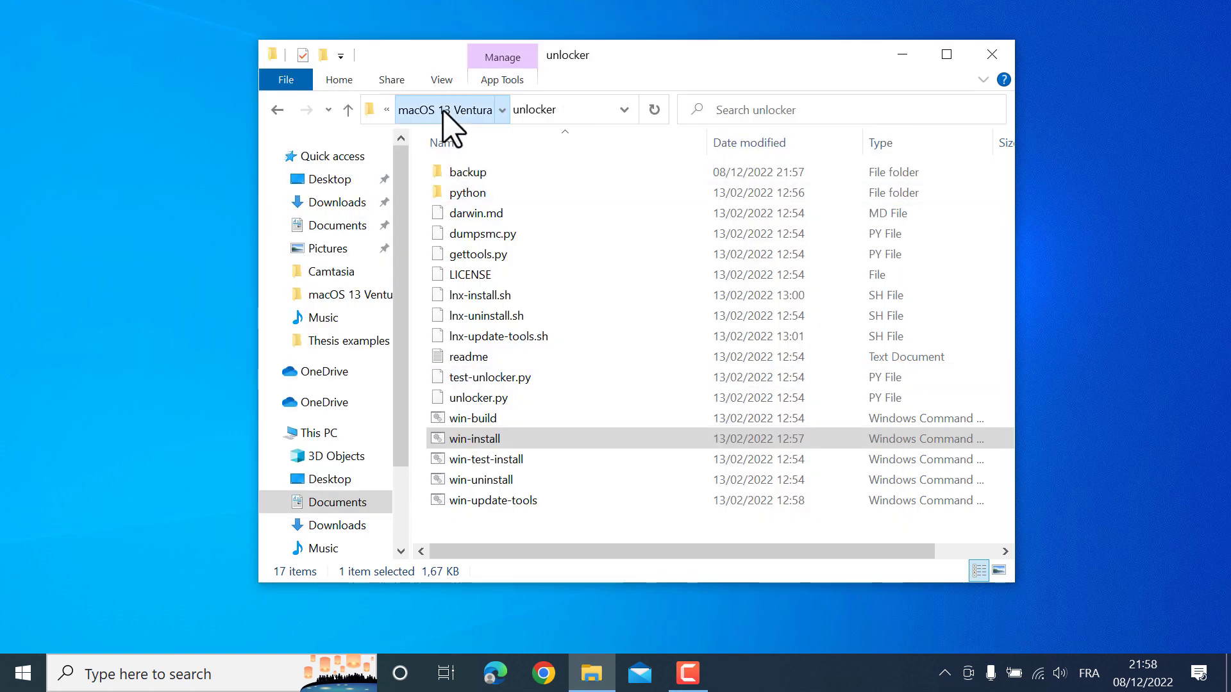
click(449, 110)
Relaunch VMware Workstation 17 Player from Start and move its window up and left
click(16, 671)
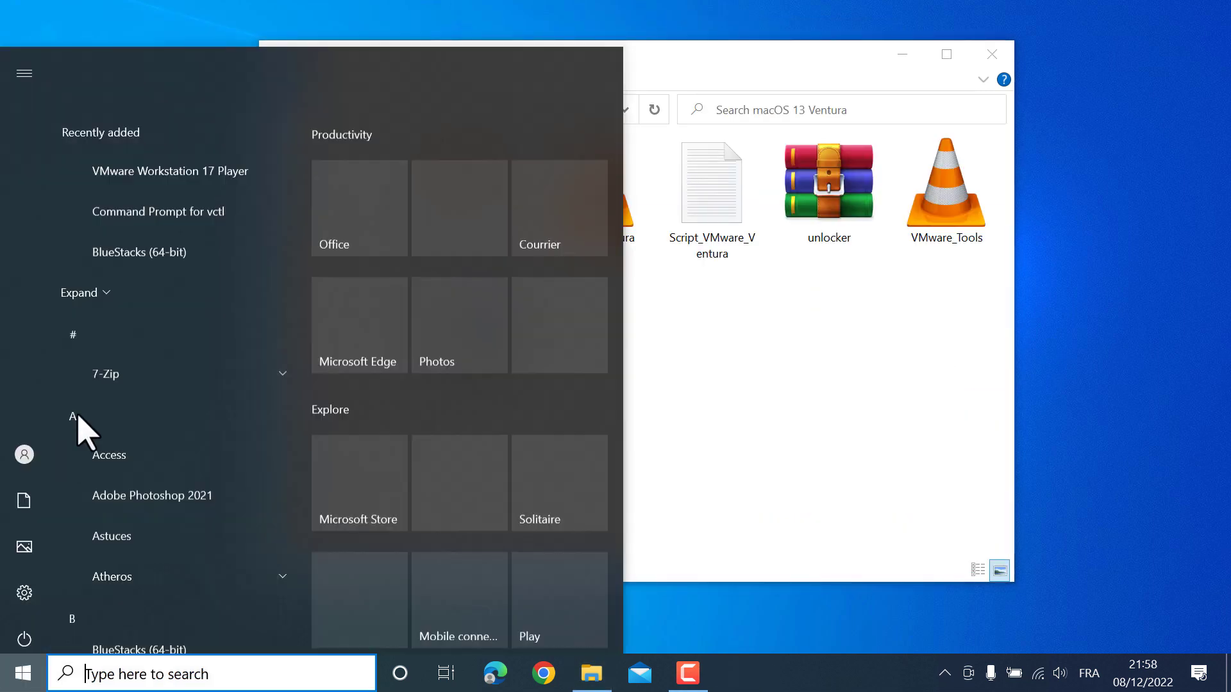
click(164, 114)
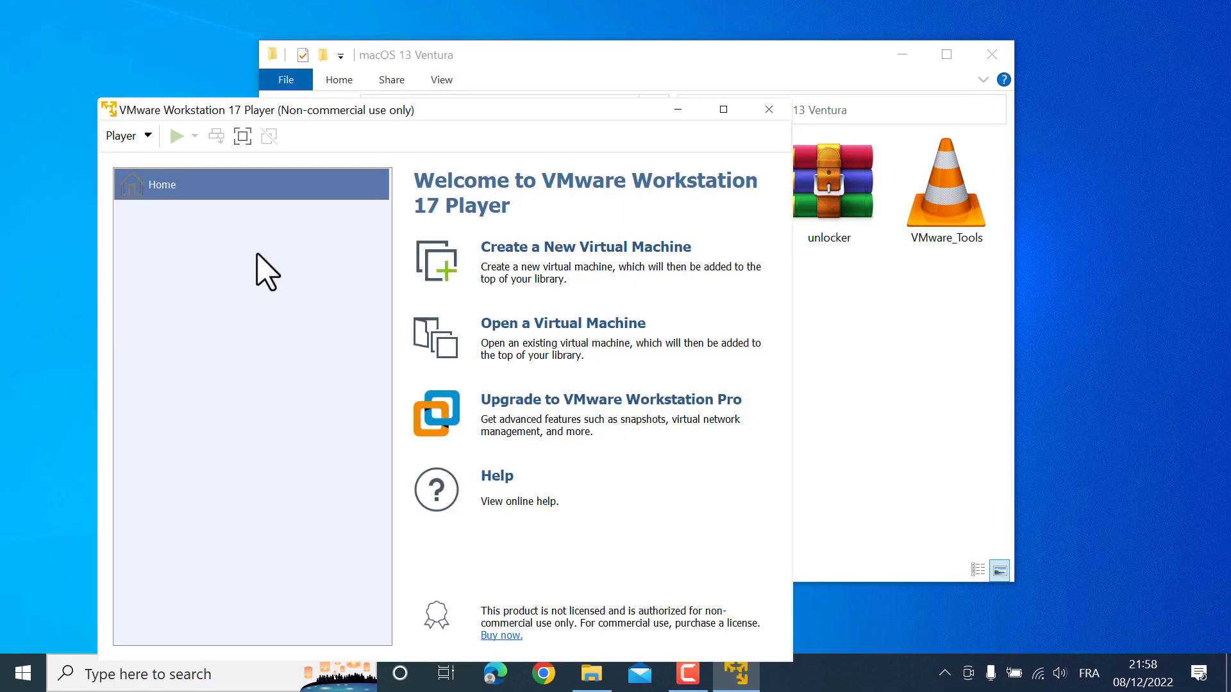
drag(372, 109, 347, 55)
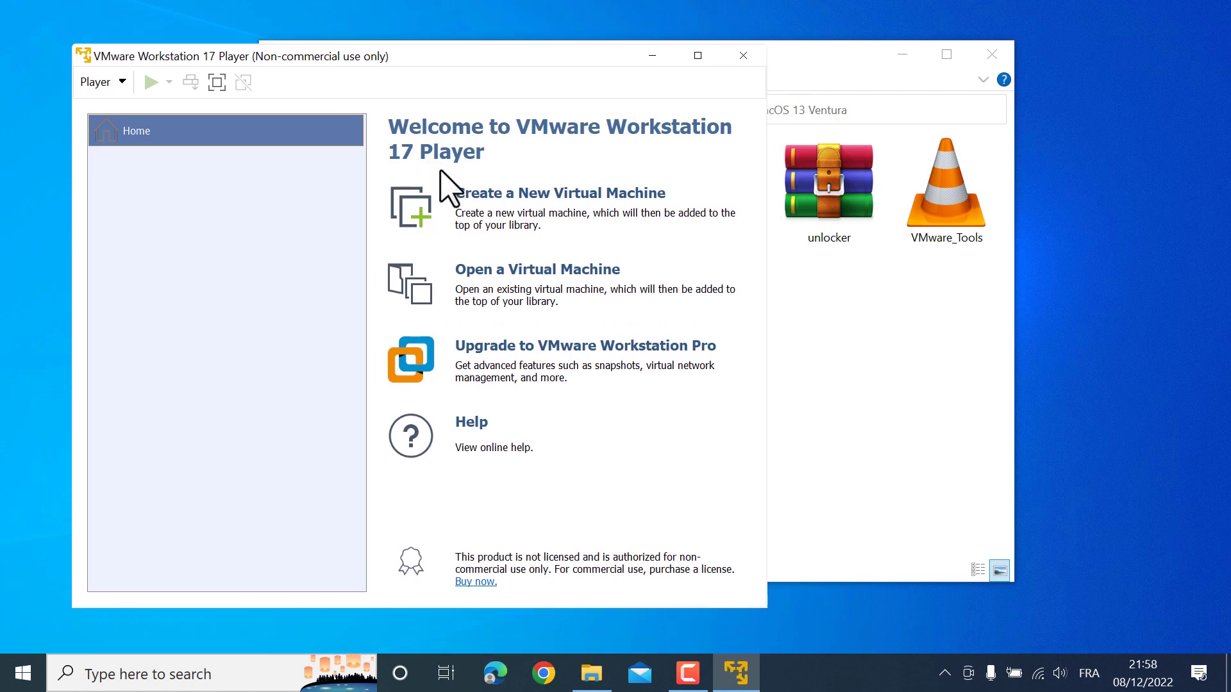
Create a new VM to install the OS later, with guest Apple Mac OS X version macOS 14
click(412, 221)
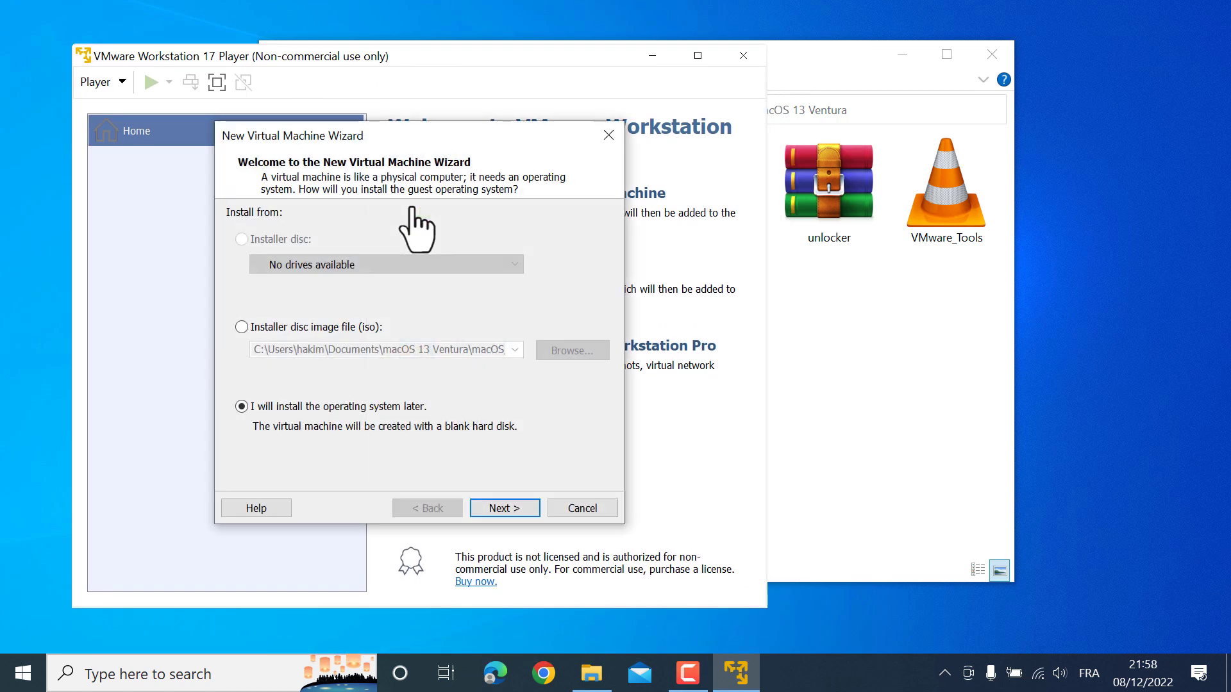
click(509, 508)
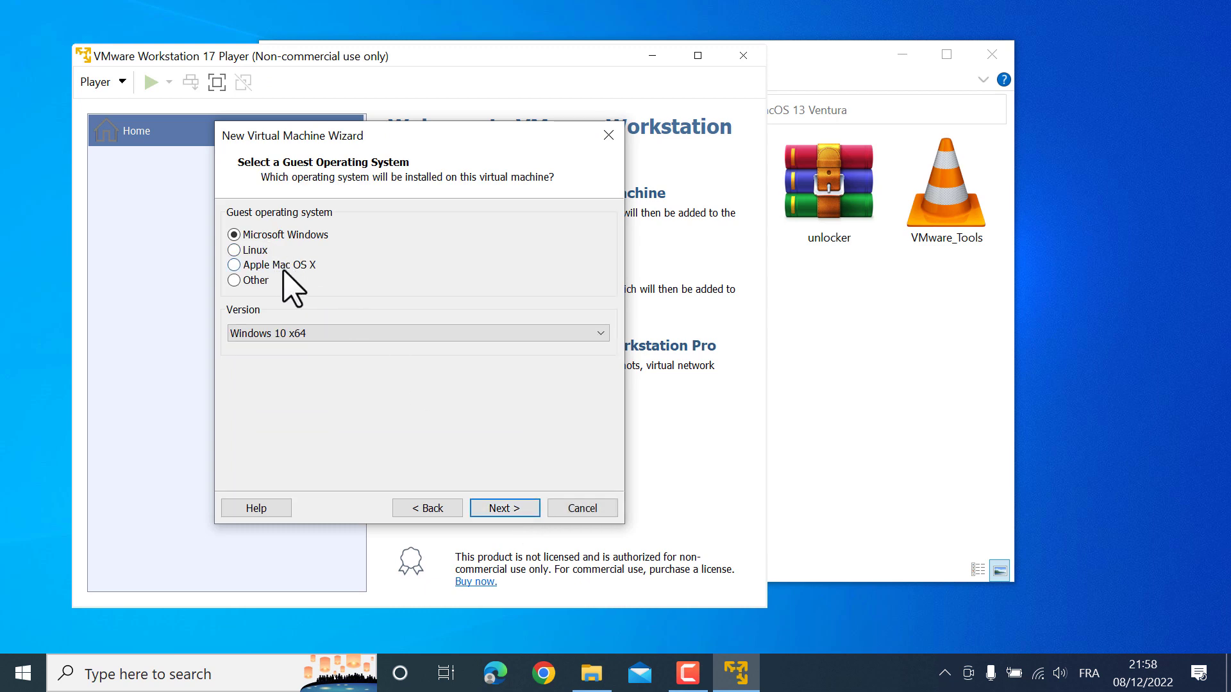
click(259, 265)
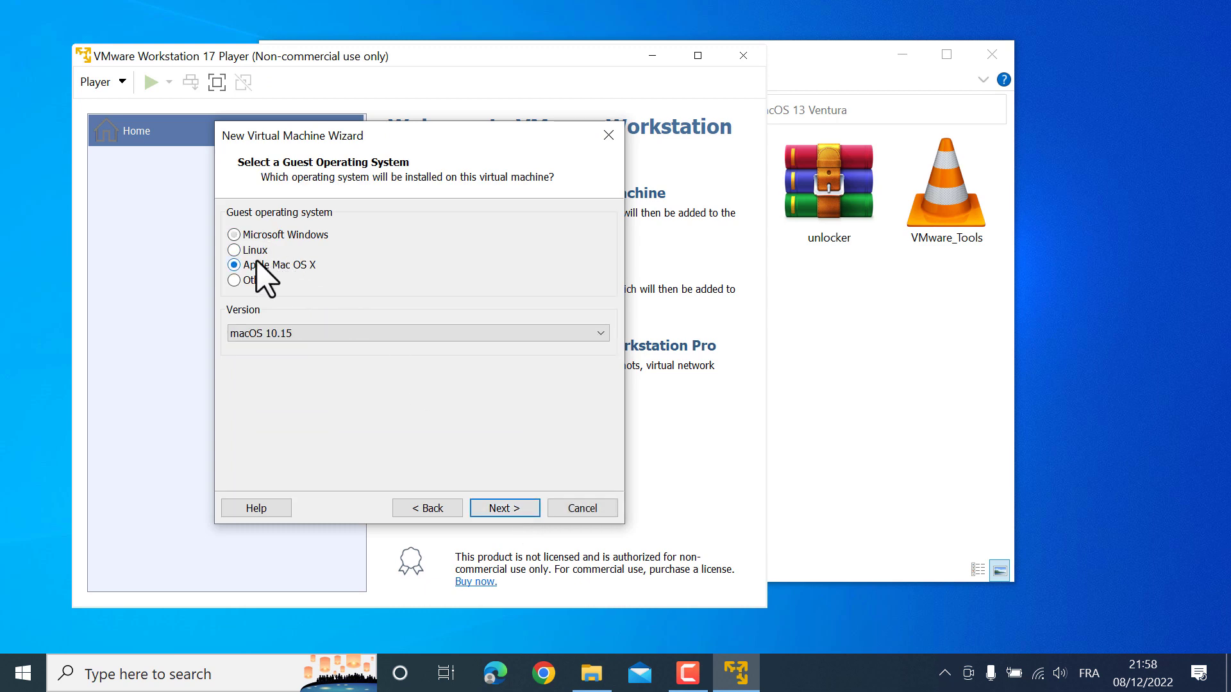
click(311, 334)
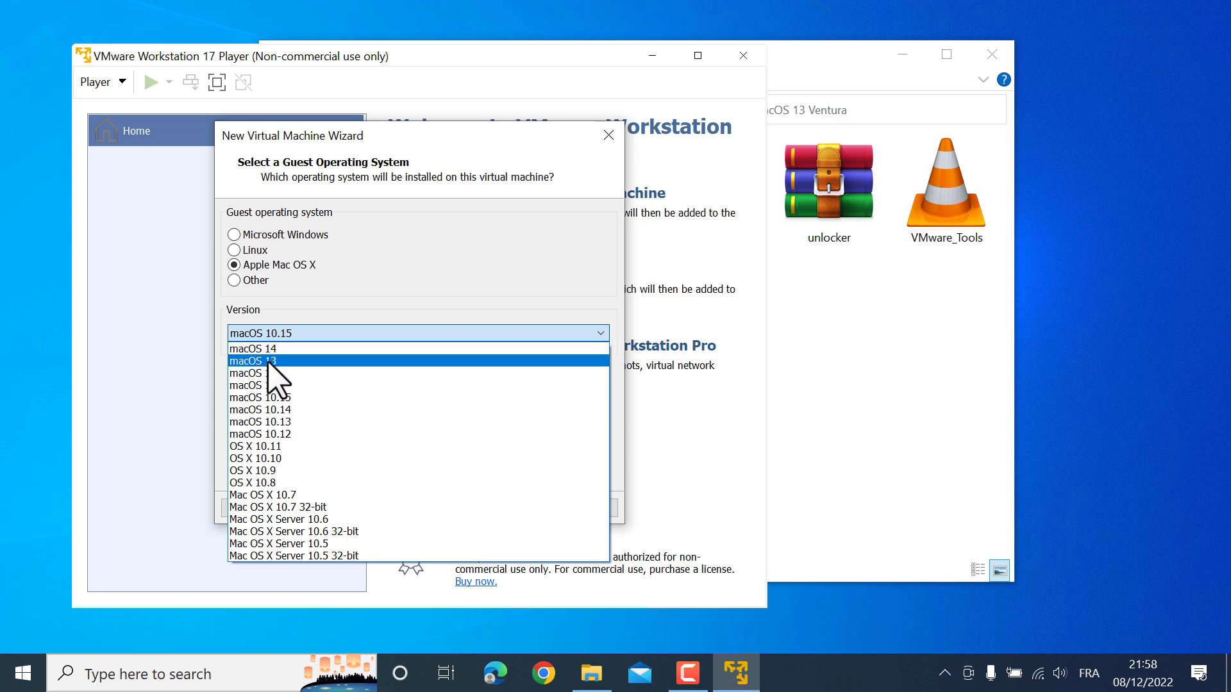
click(225, 59)
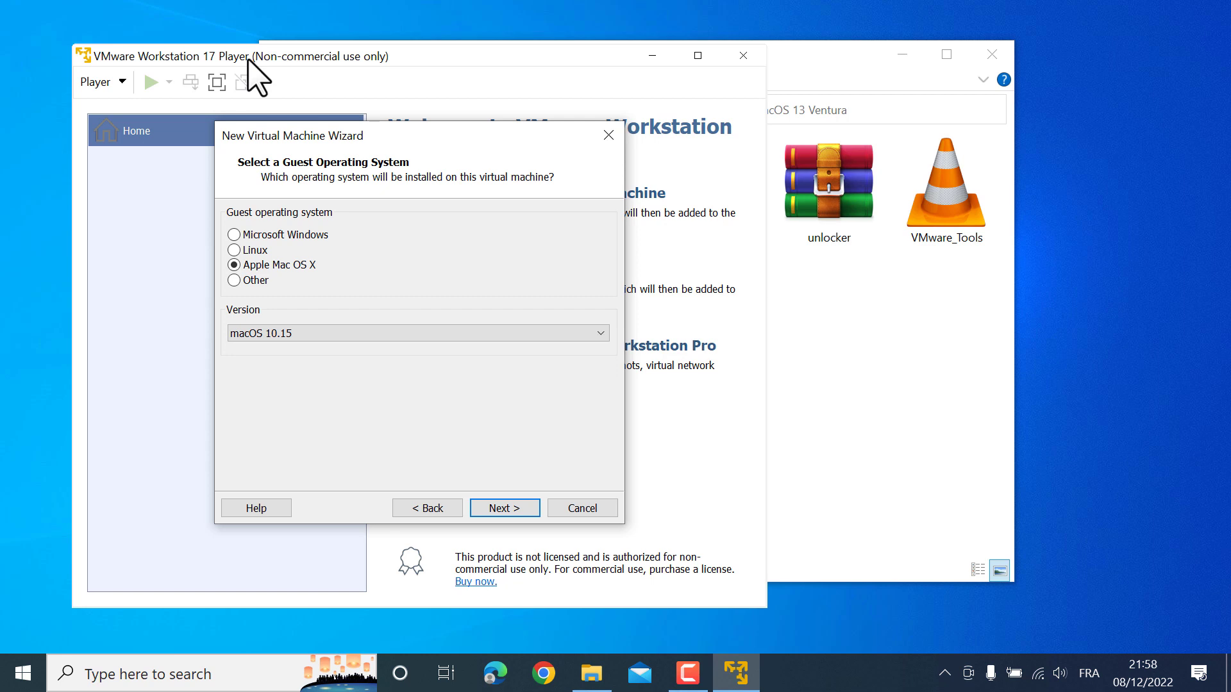
click(285, 333)
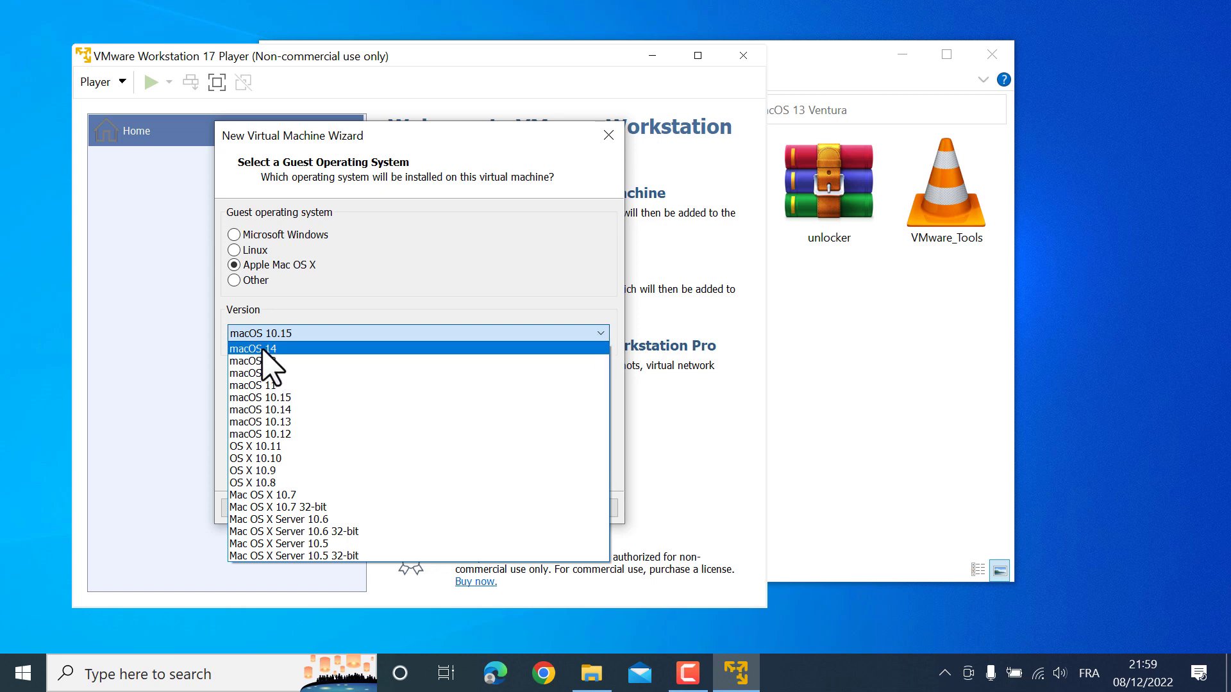
click(263, 349)
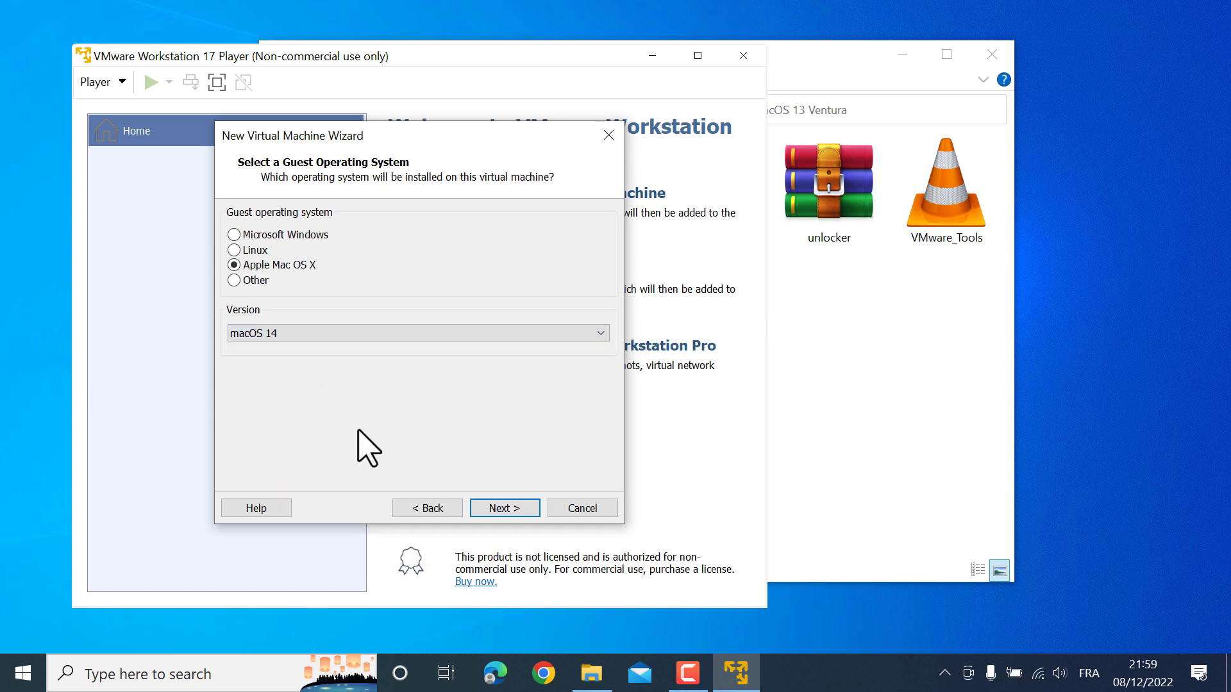
click(498, 507)
Keep the name 'macOS ventura', accept a 100 GB split disk, and finish the wizard
click(310, 239)
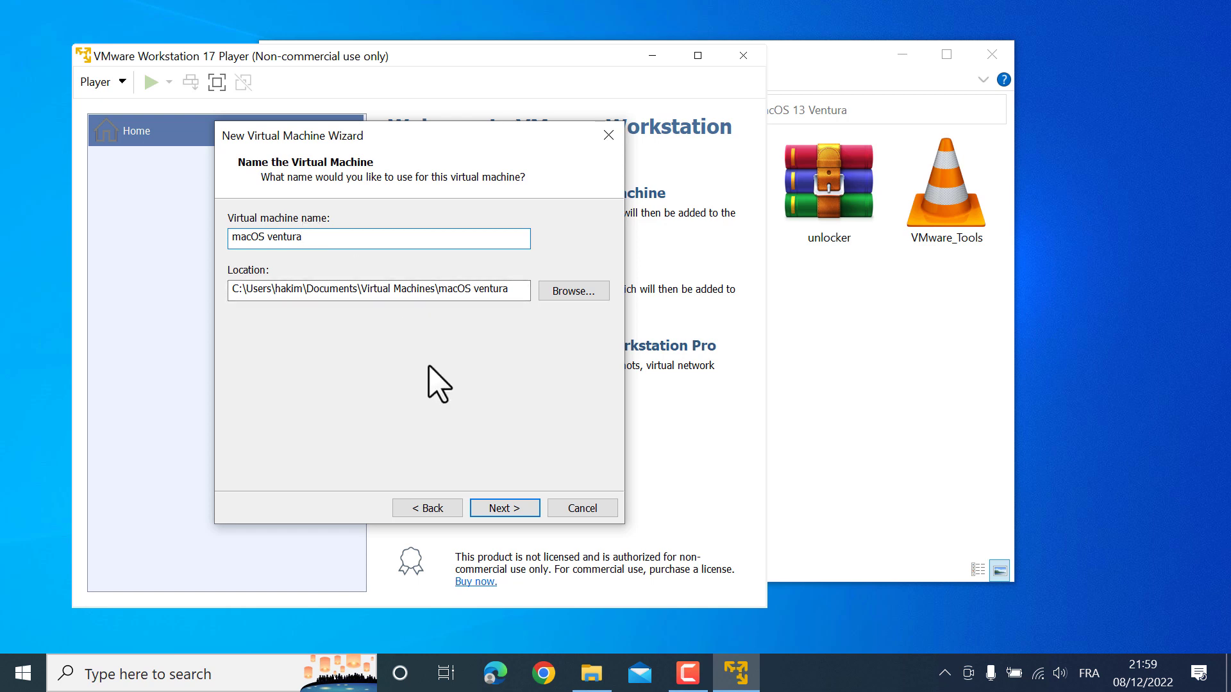
click(503, 509)
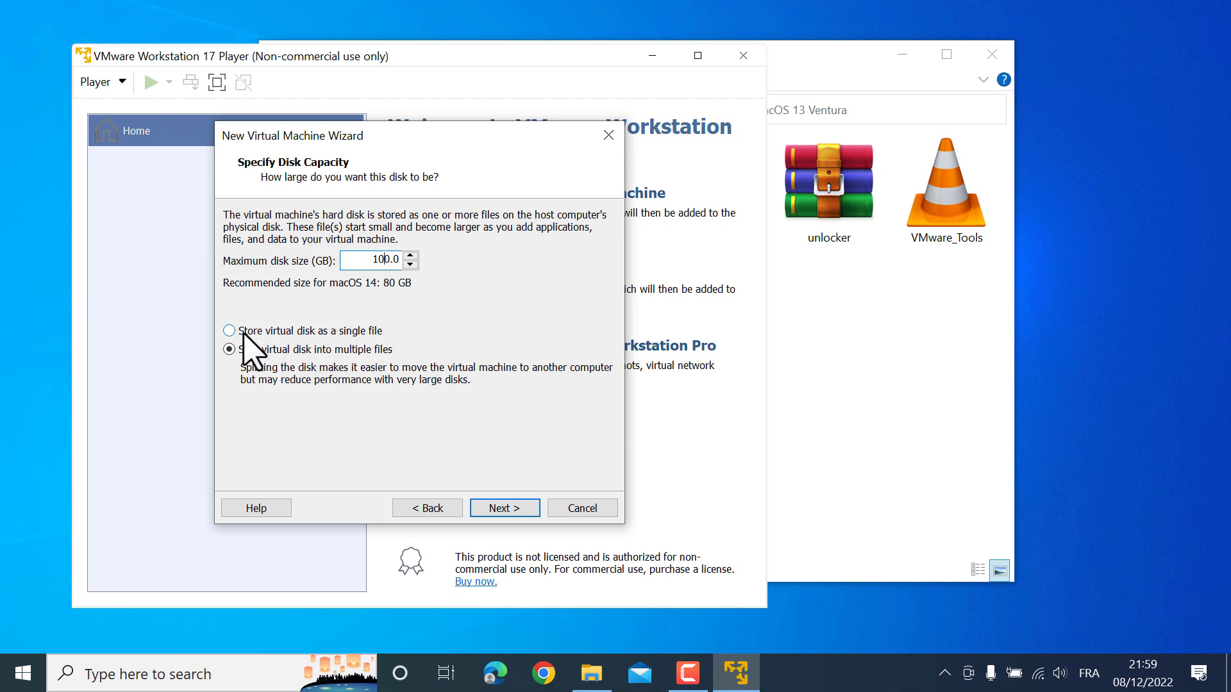
click(506, 510)
click(505, 510)
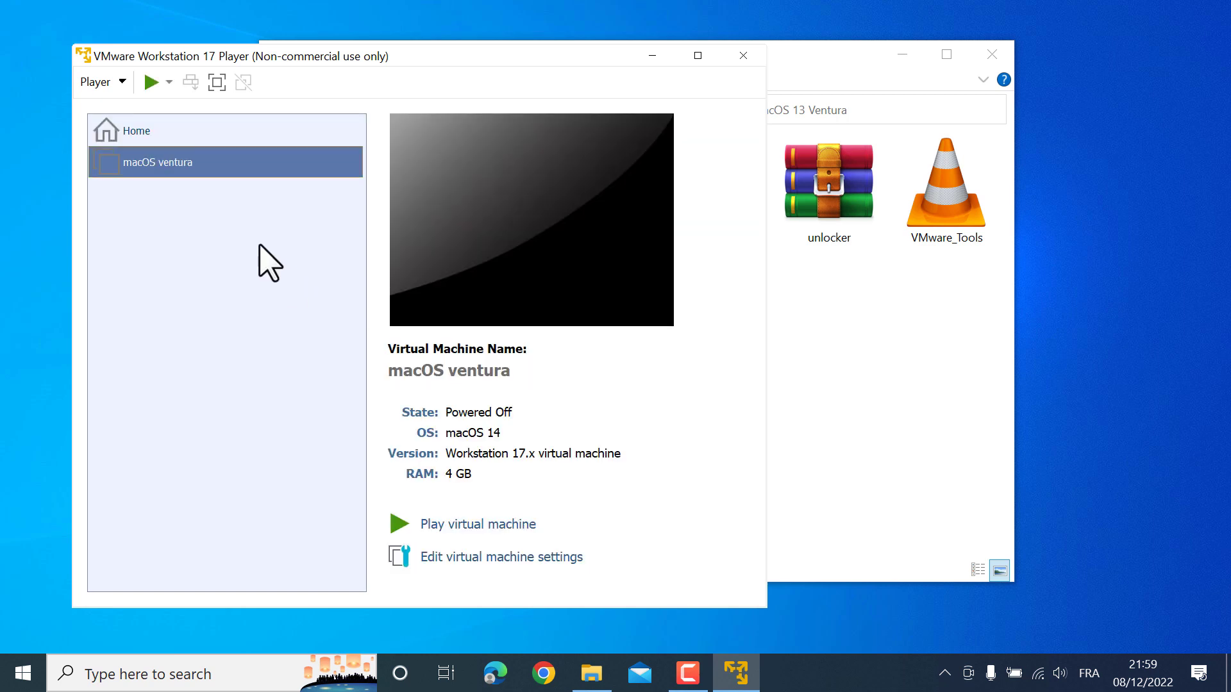
In the macOS ventura VM settings, set 4 processor cores and host-only networking
right_click(170, 164)
click(210, 195)
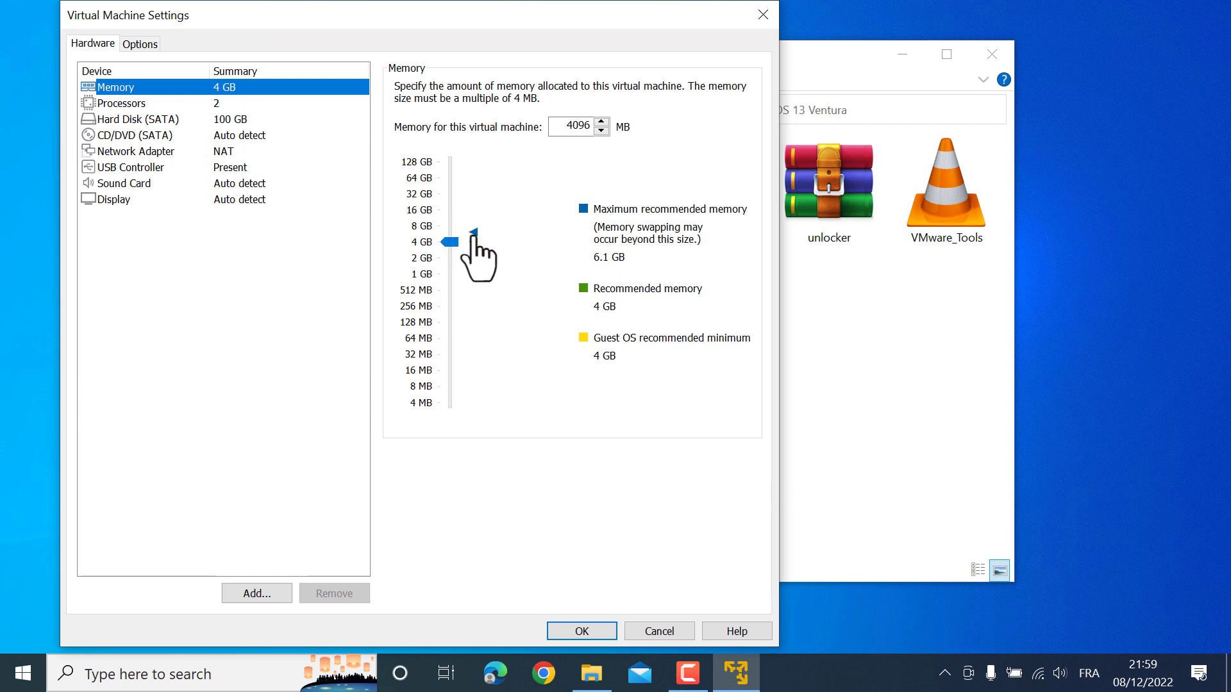
click(123, 103)
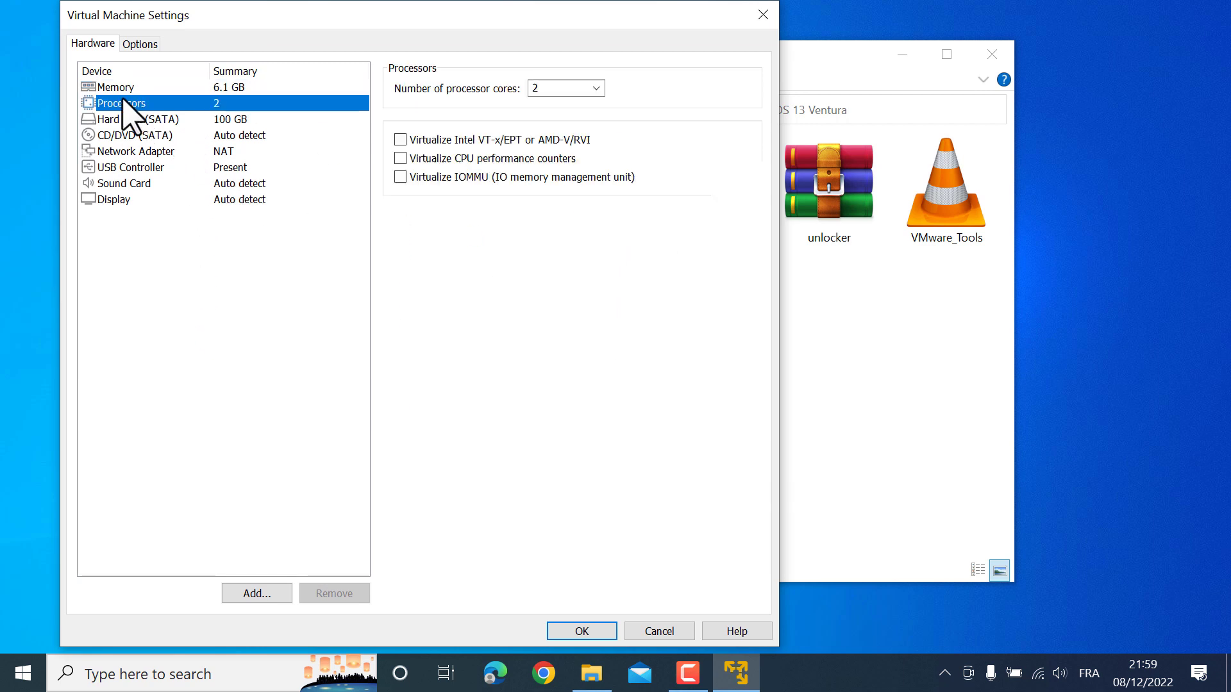
click(596, 89)
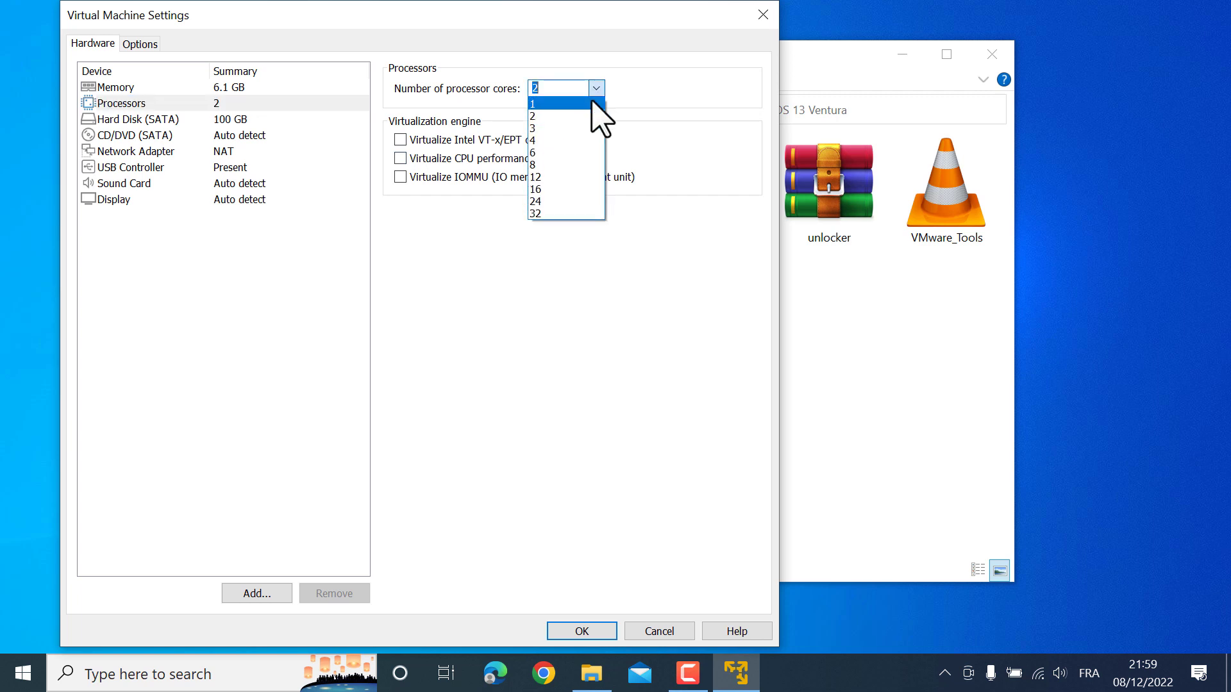
click(562, 139)
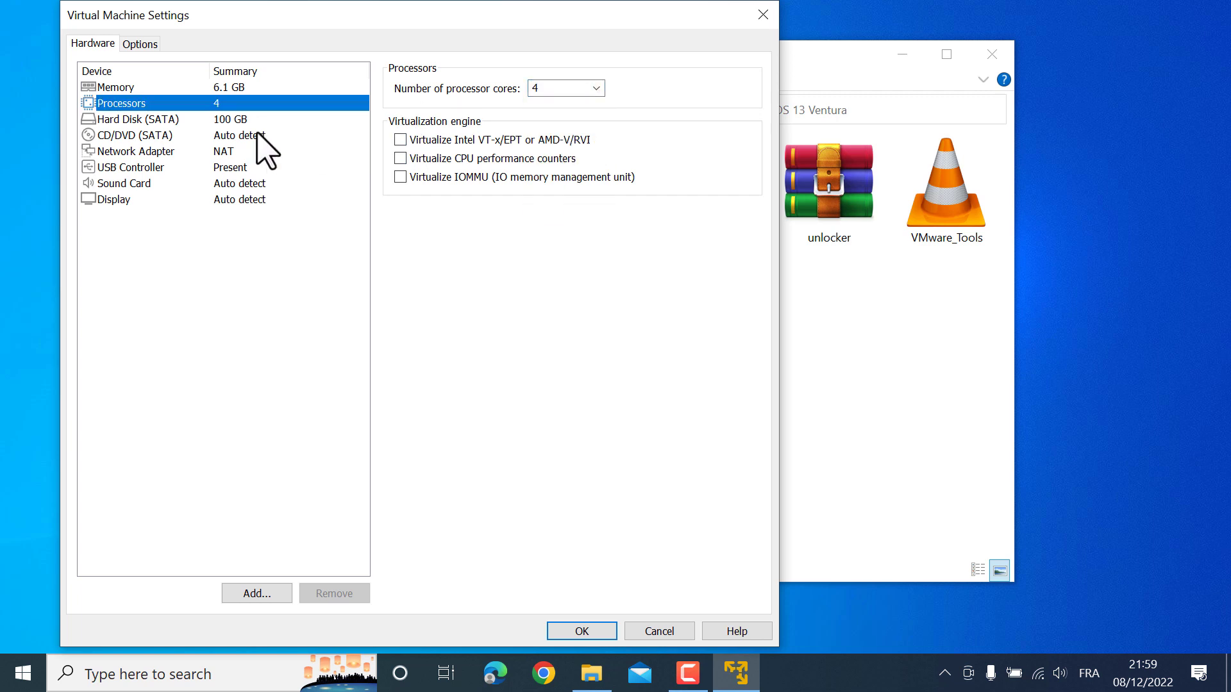
click(205, 150)
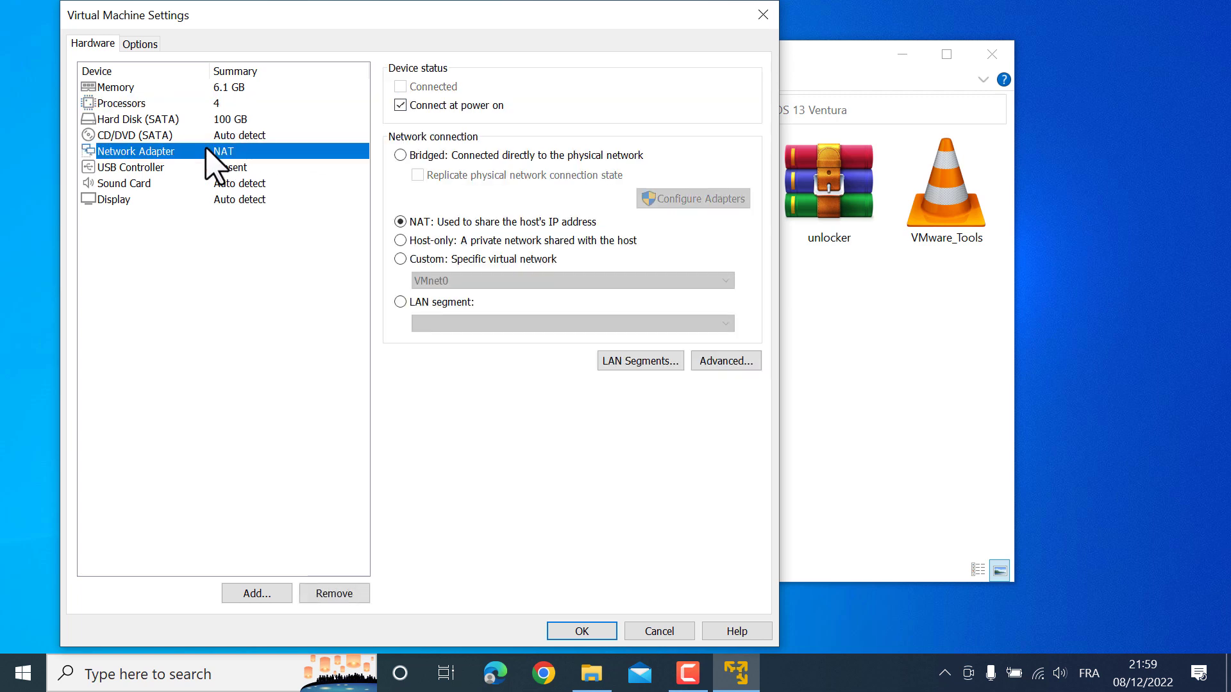
click(400, 240)
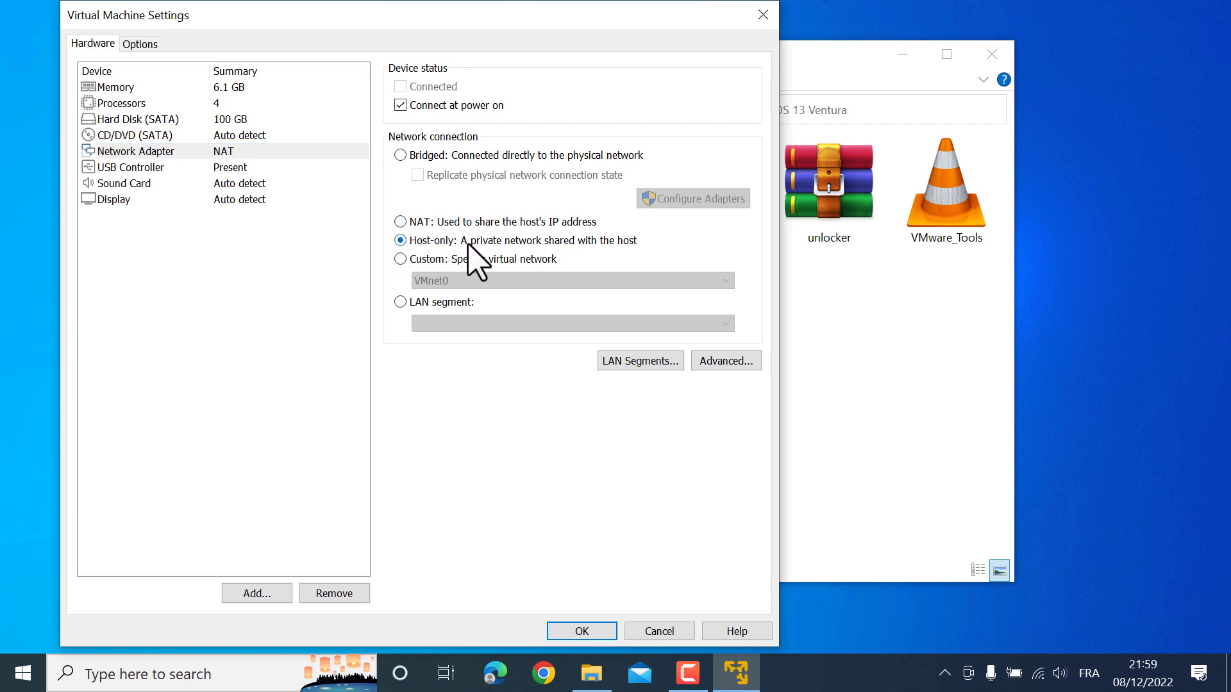
Point the CD/DVD drive to the macOS_Ventura ISO in Documents > macOS 13 Ventura
click(131, 135)
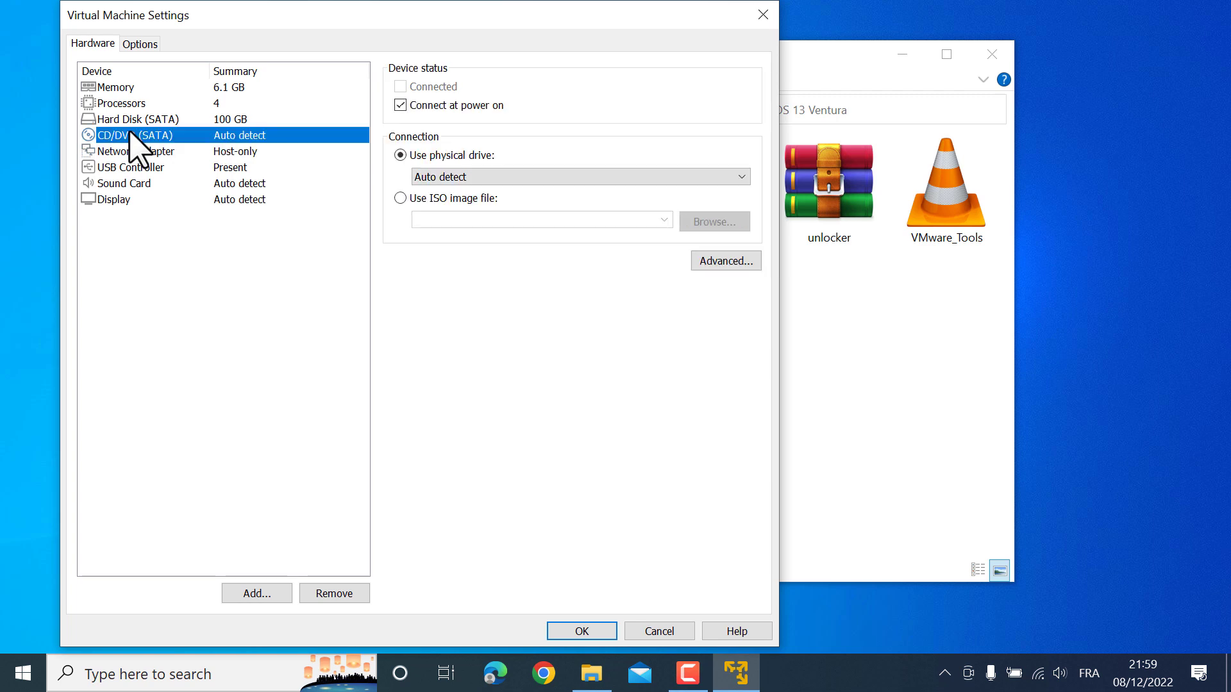
click(400, 198)
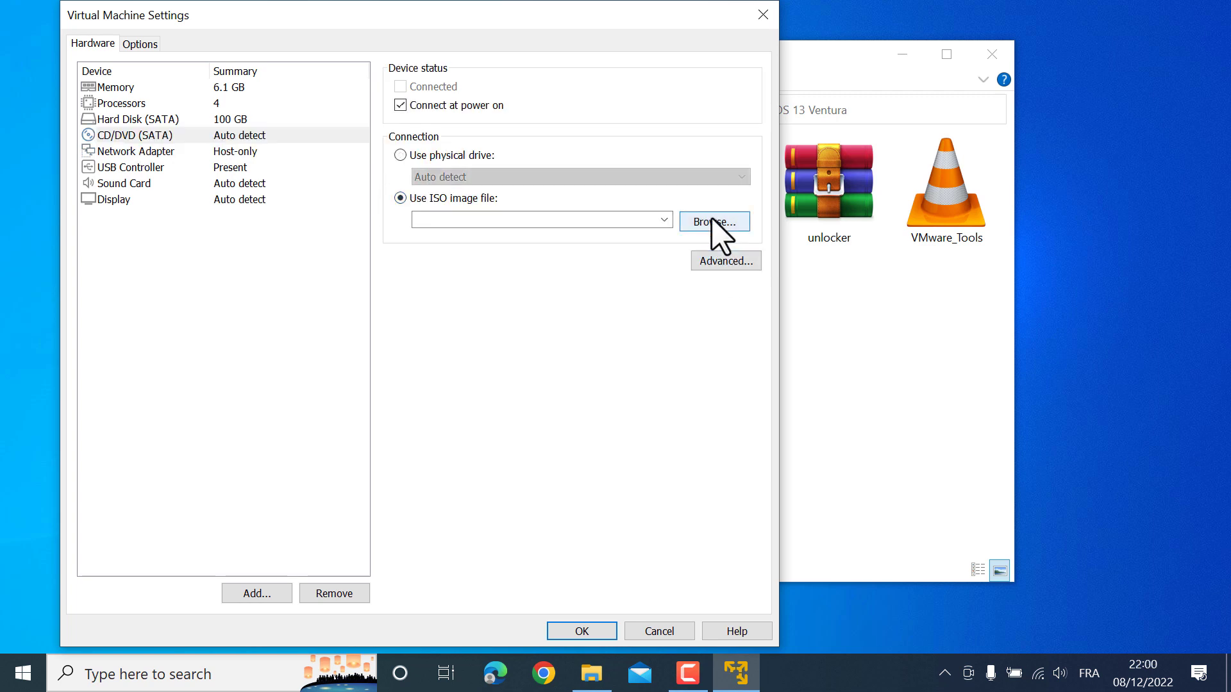
click(713, 221)
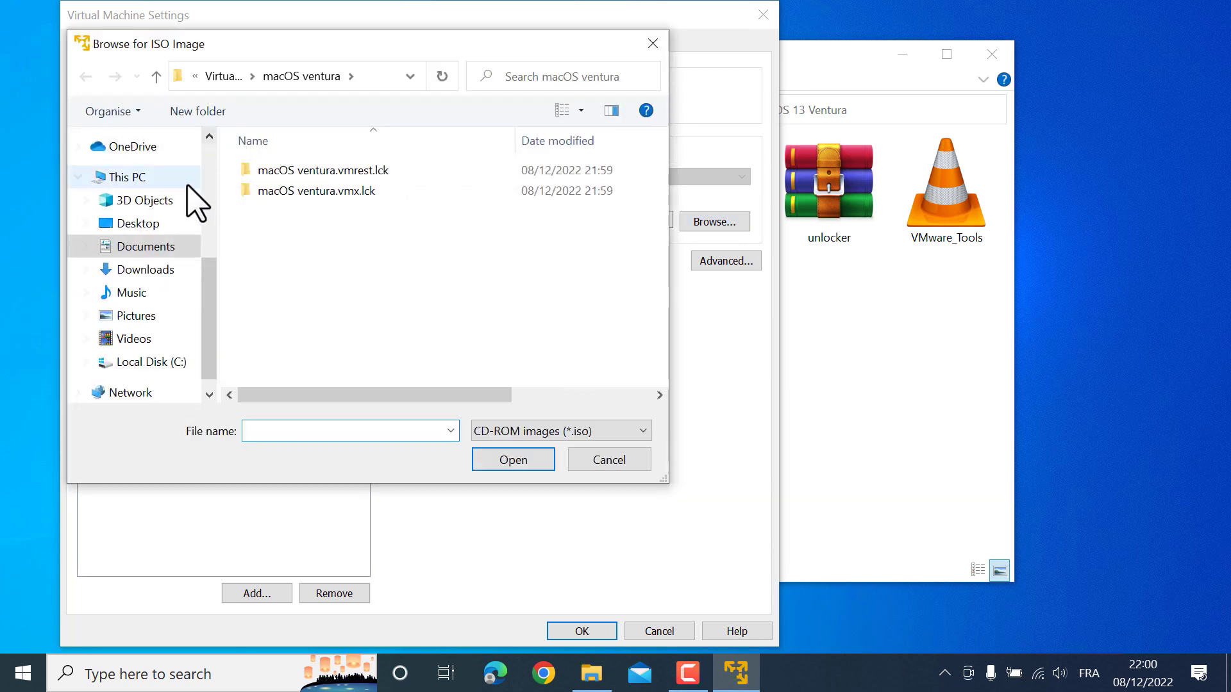
click(147, 252)
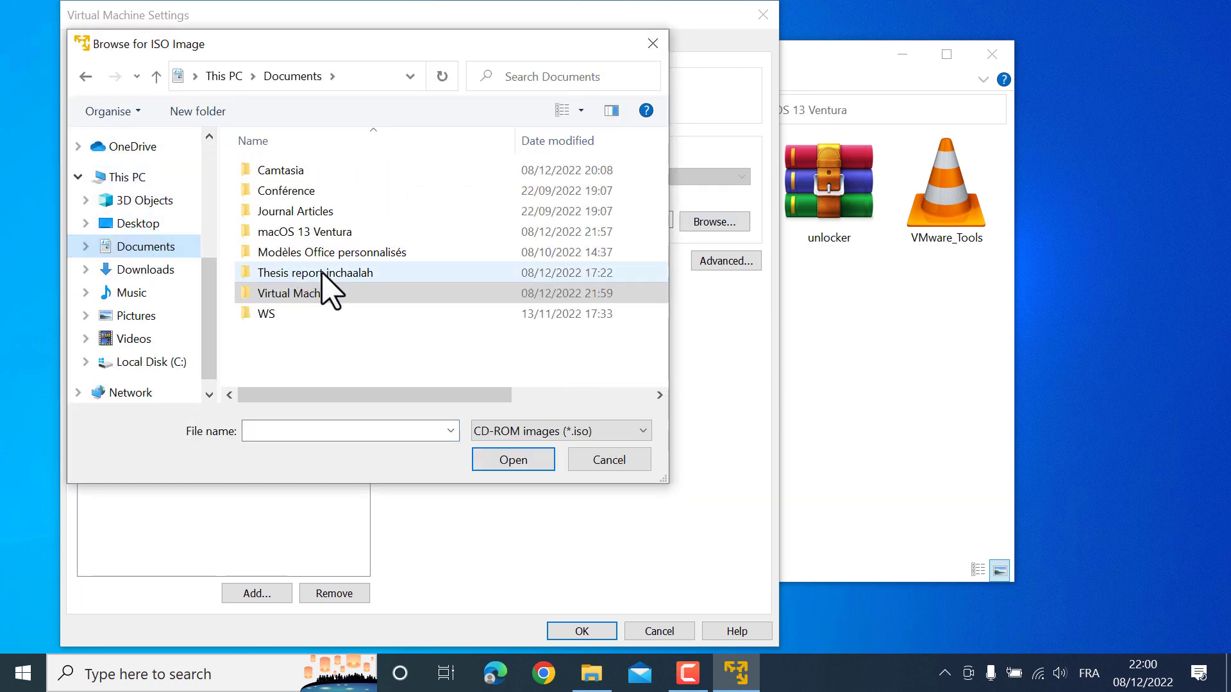
double_click(316, 231)
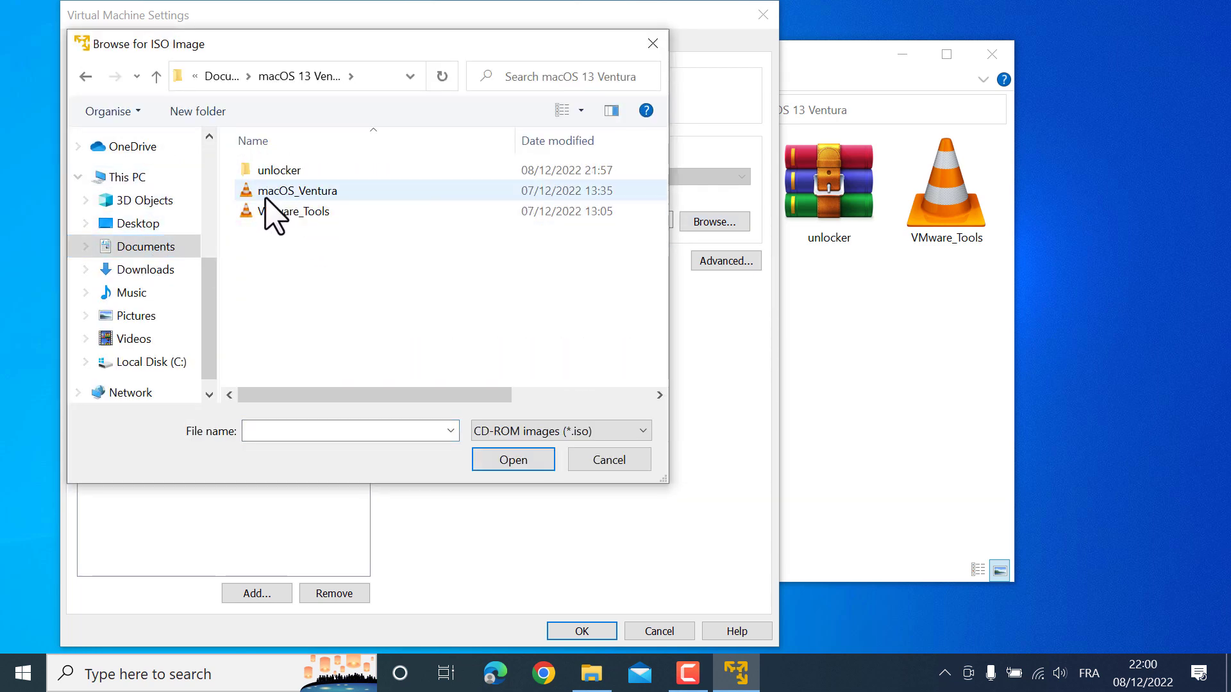
click(307, 192)
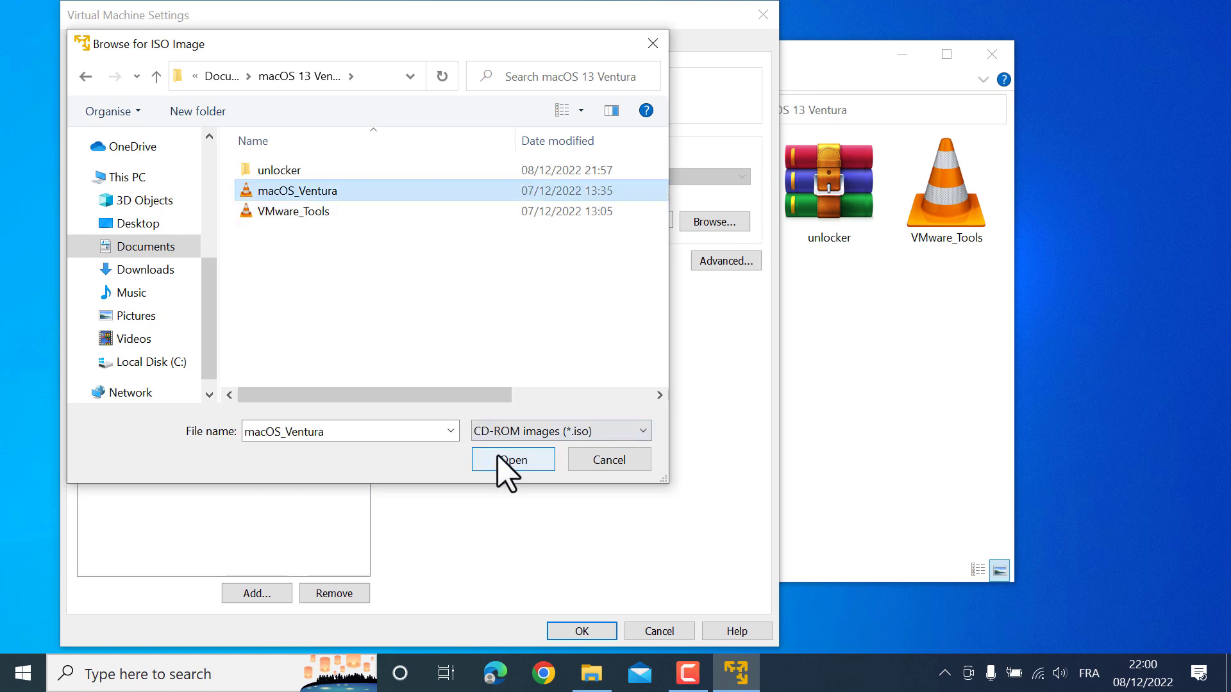
click(503, 460)
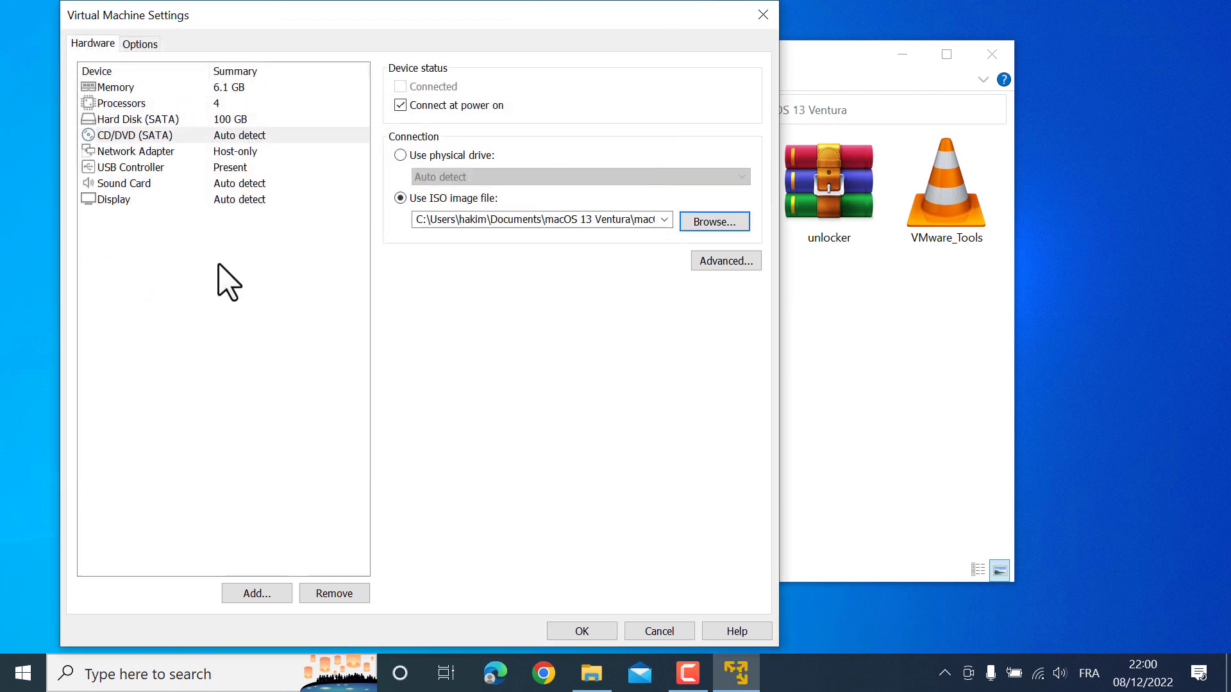
Save the virtual machine settings and close VMware Player
click(164, 169)
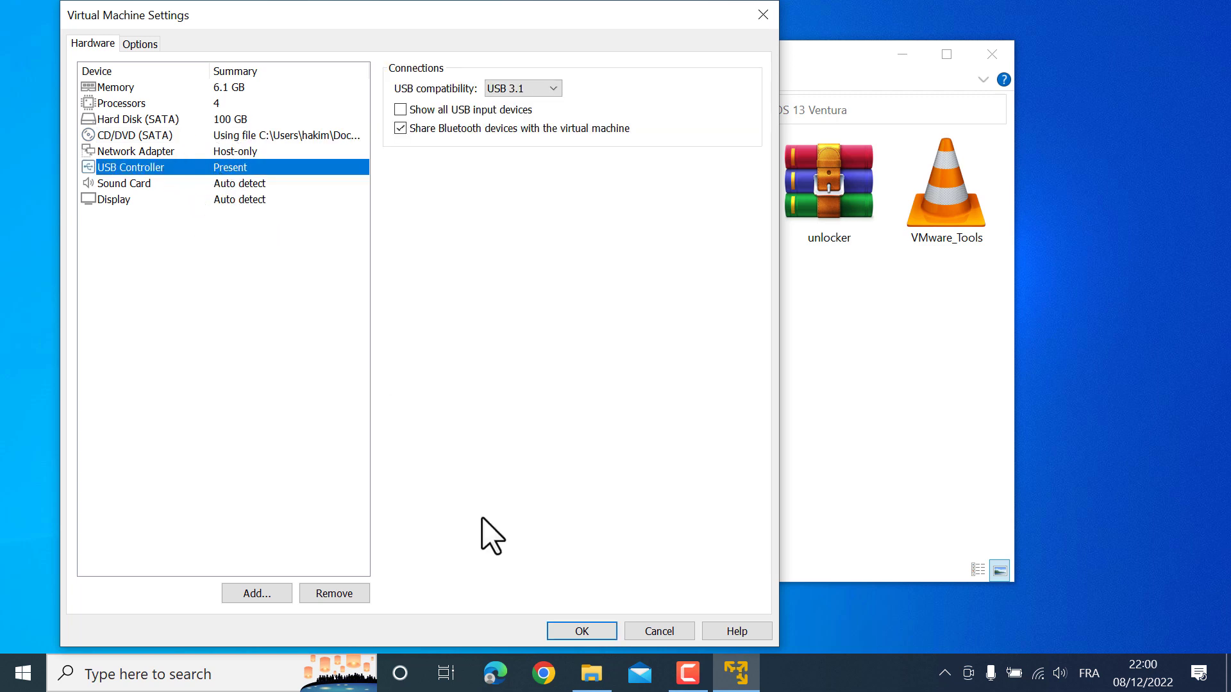
click(575, 630)
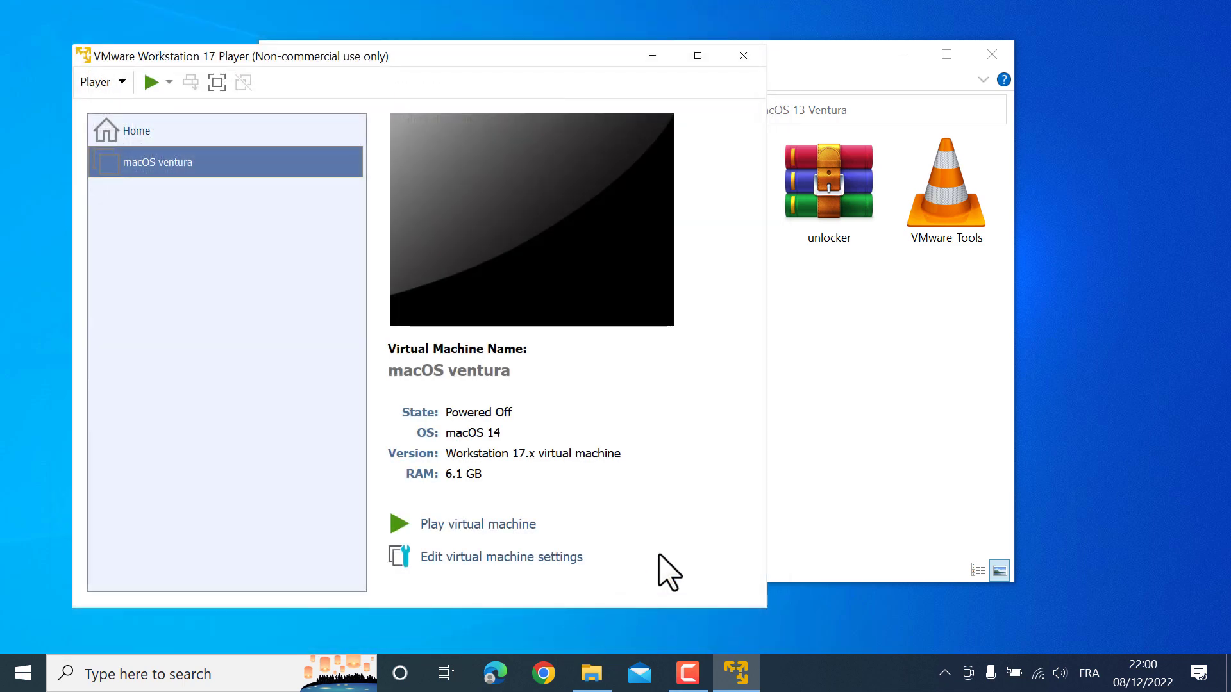
click(743, 56)
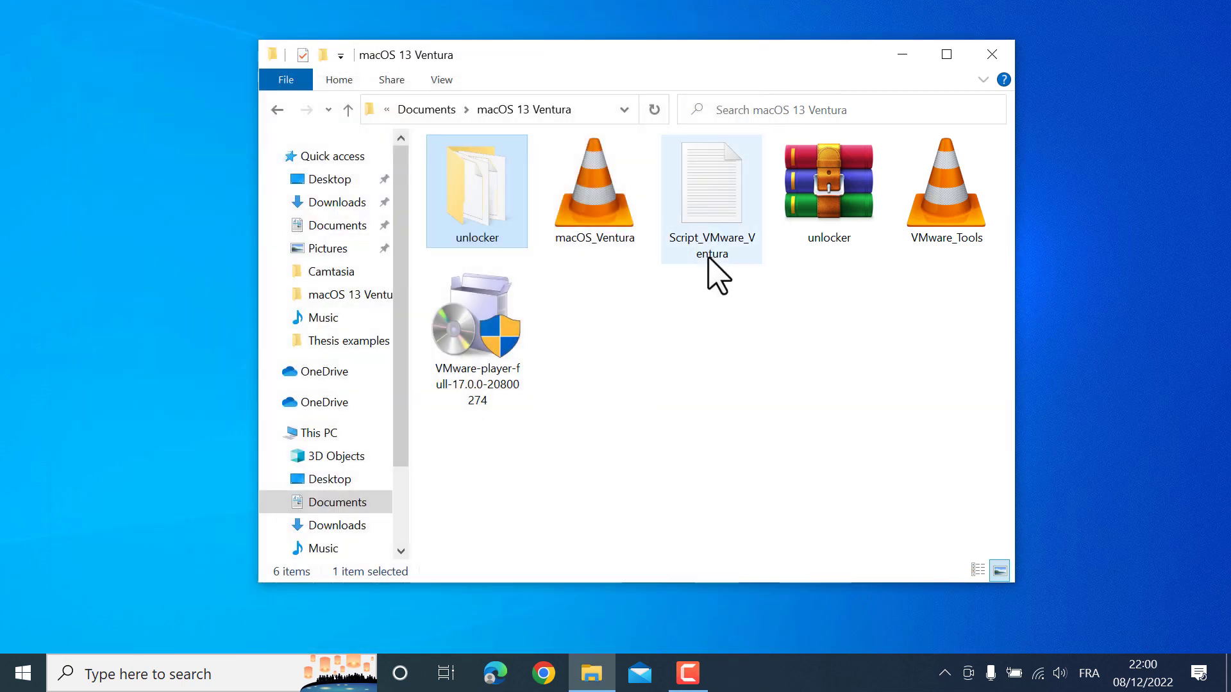
Open Script_VMware_Ventura in a full-height Notepad and review its Intel and AMD config lines
double_click(721, 238)
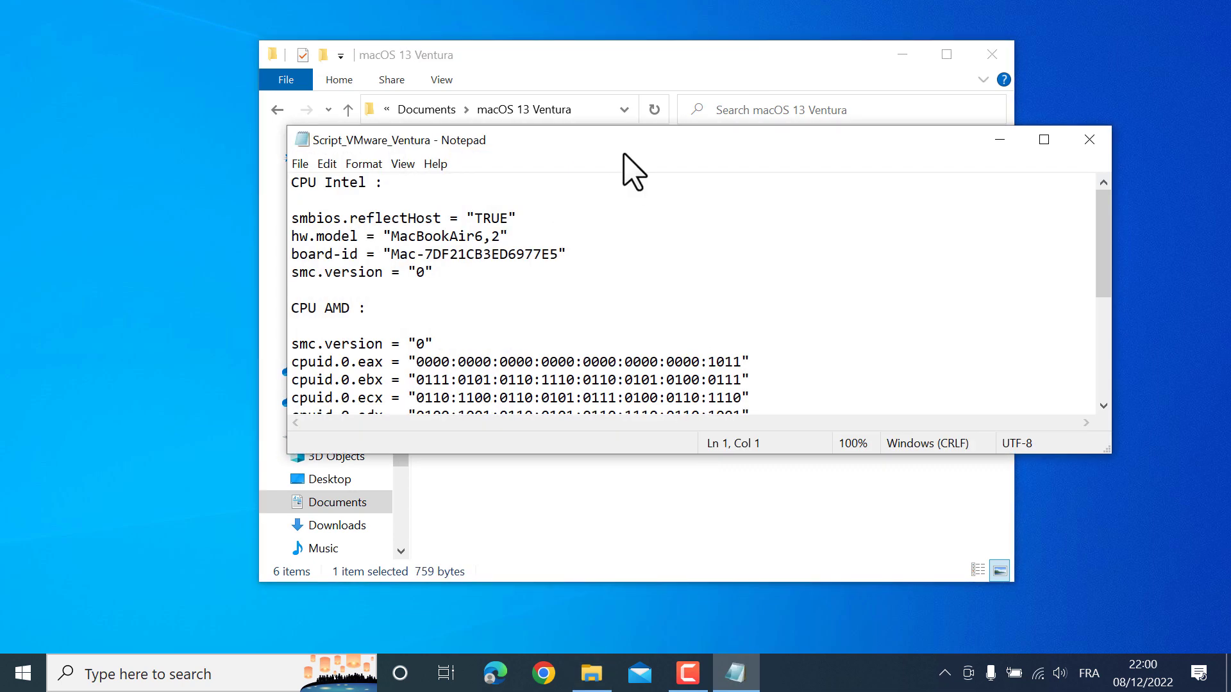
double_click(655, 128)
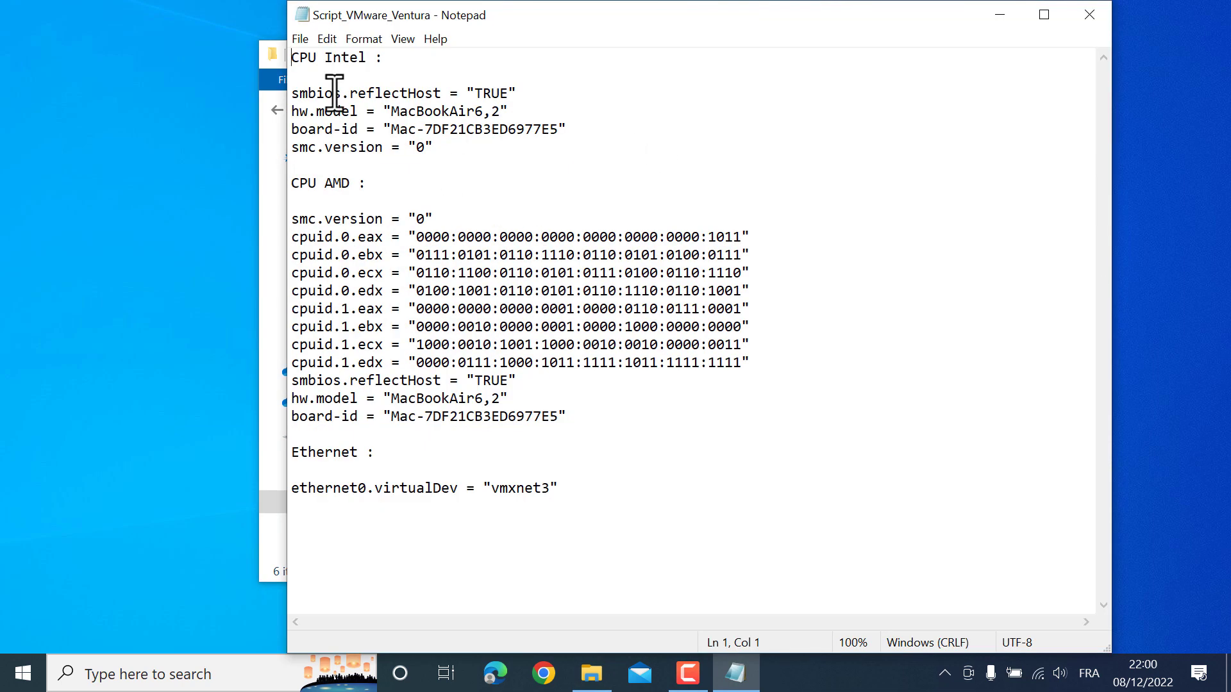
drag(295, 59, 334, 72)
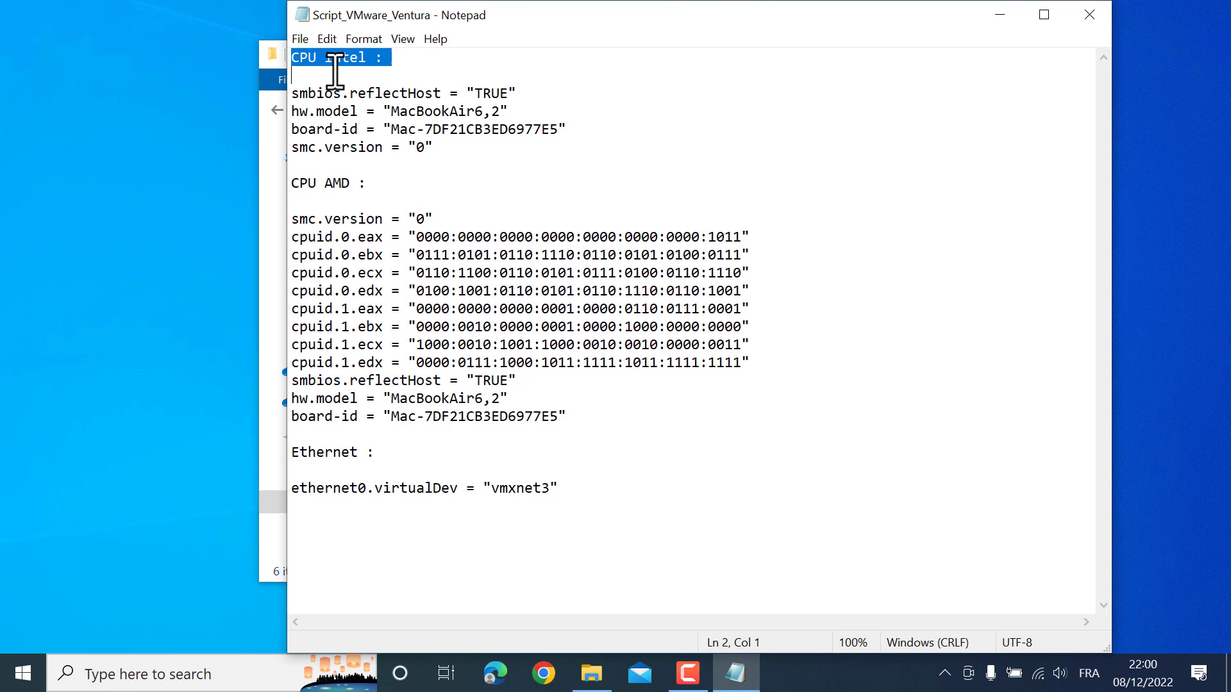
click(372, 77)
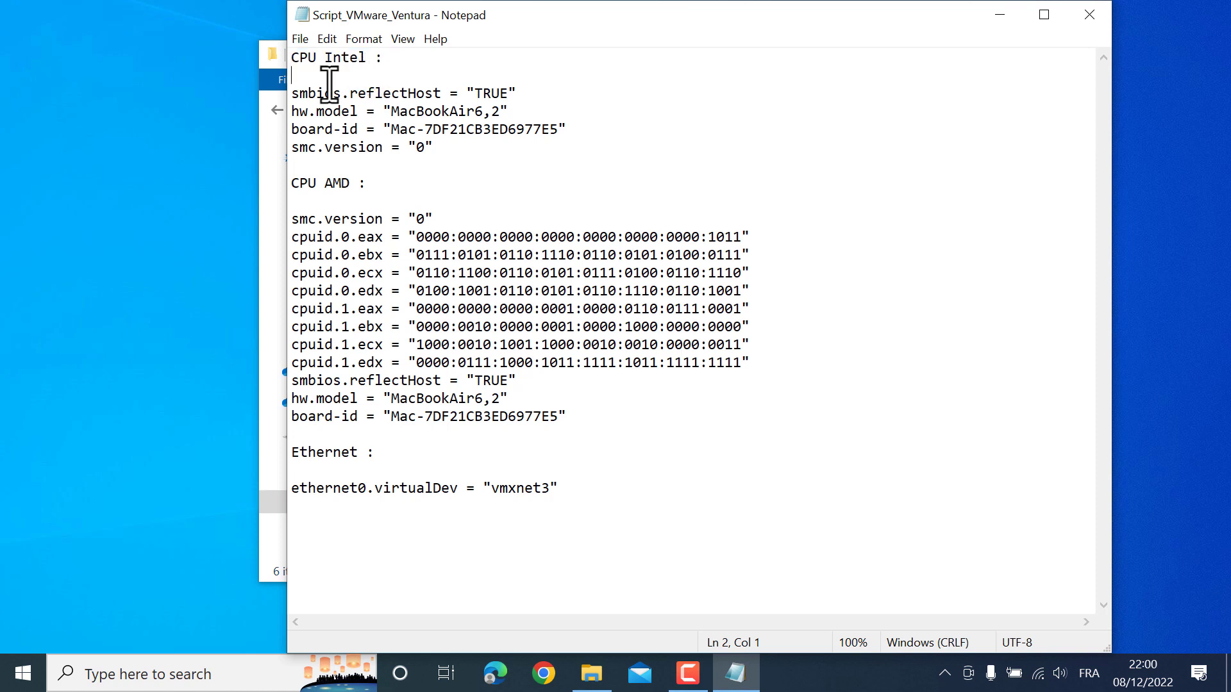
drag(295, 94, 480, 152)
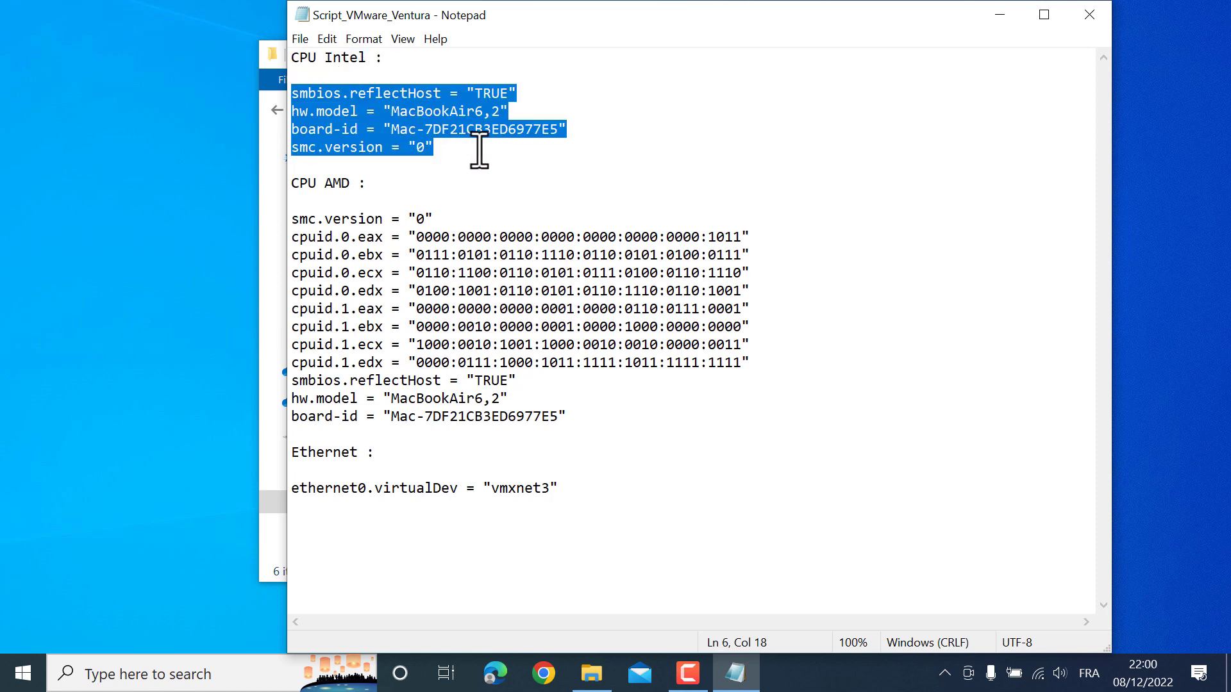
click(494, 182)
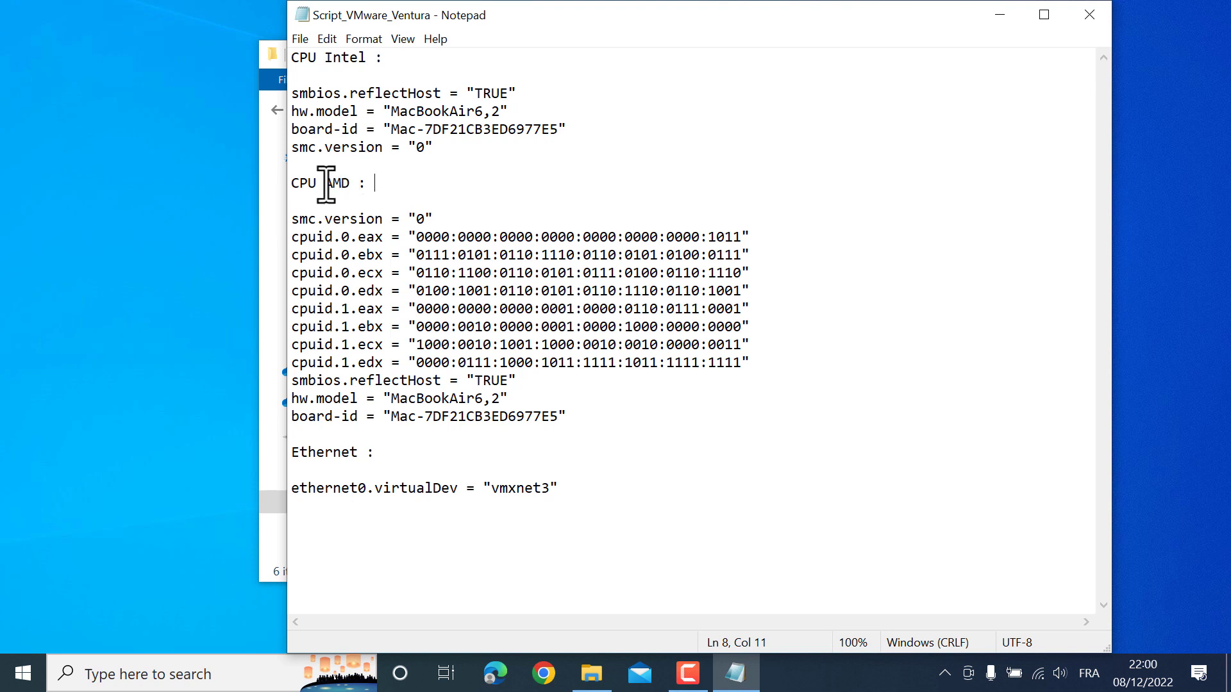
drag(325, 184, 369, 185)
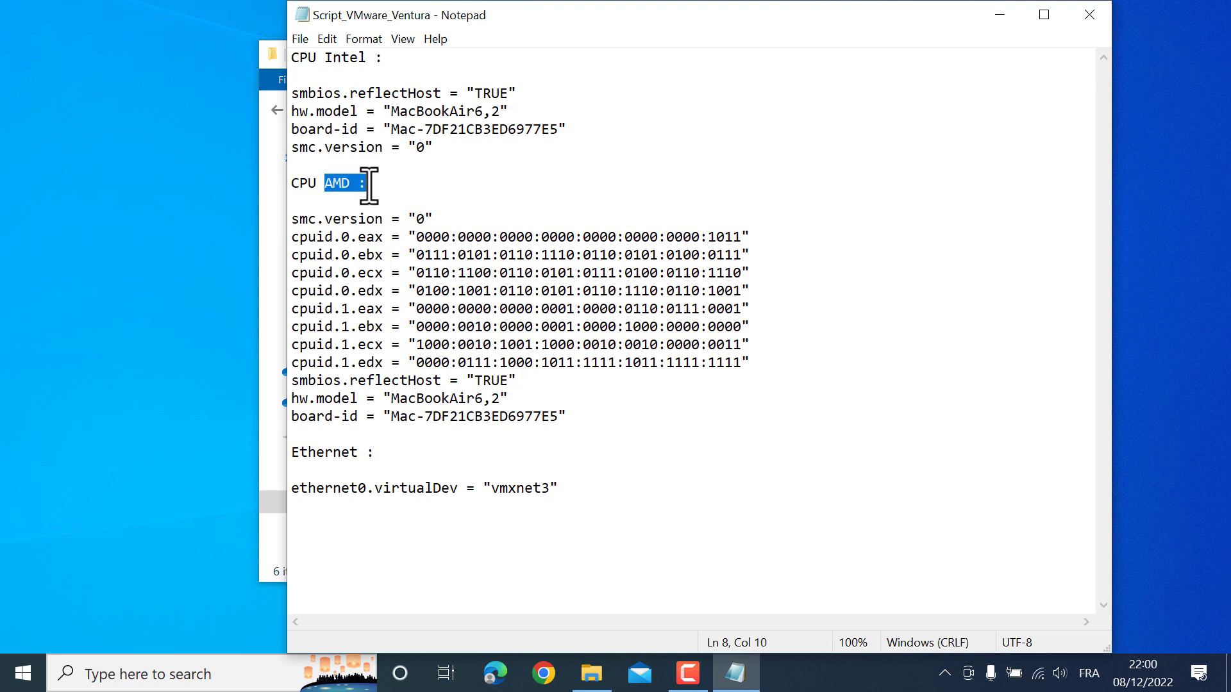
click(359, 218)
drag(295, 219, 570, 415)
Insert two blank lines above the Ethernet section and minimize Notepad
click(521, 434)
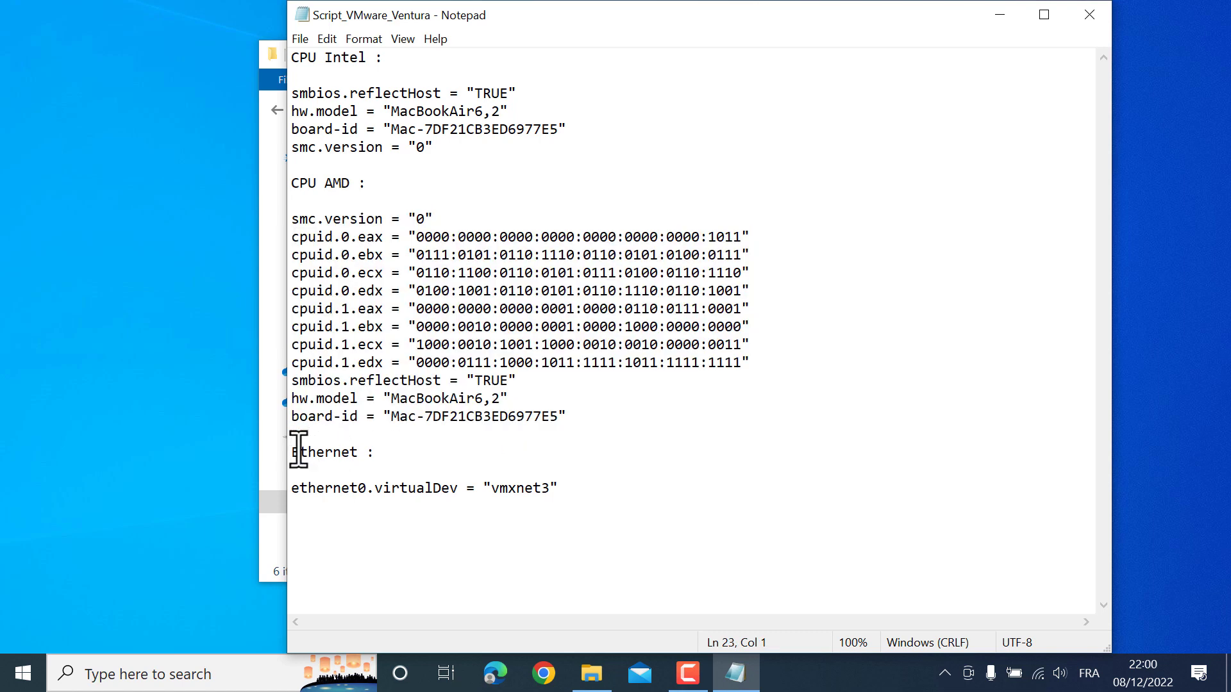
key(Return)
key(Return)
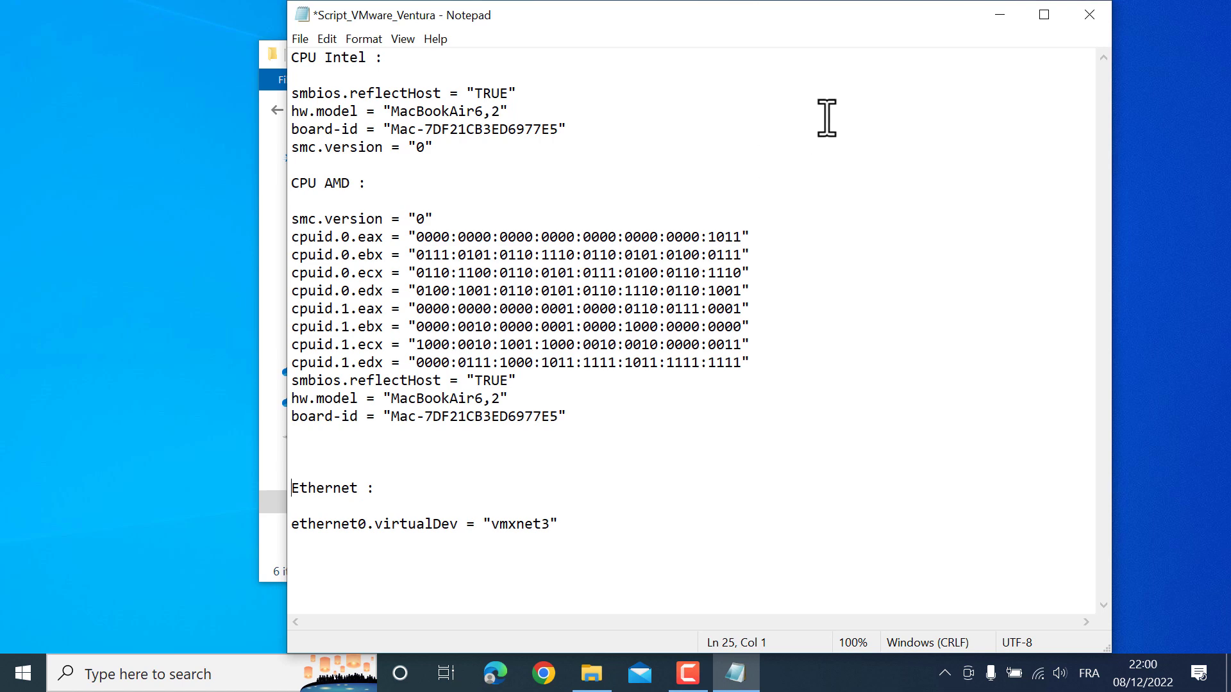
click(1001, 18)
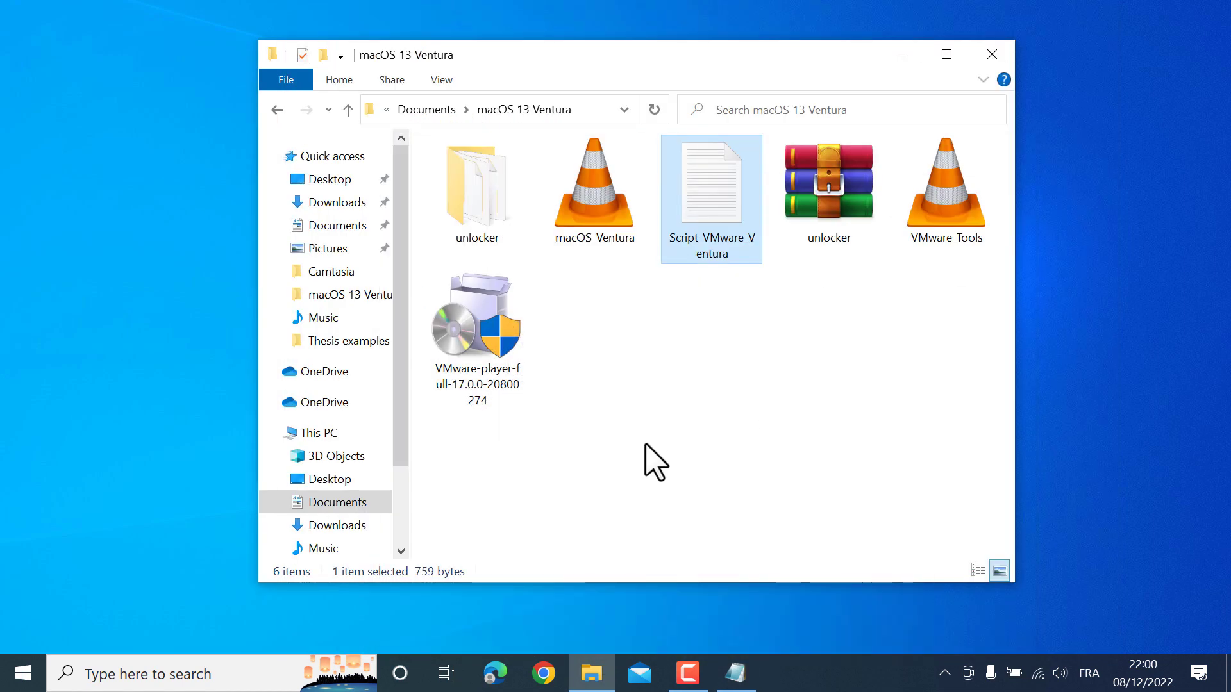
Browse to Documents > Virtual Machines > macOS ventura and confirm the VM file's .vmx extension in Properties
key(super+e)
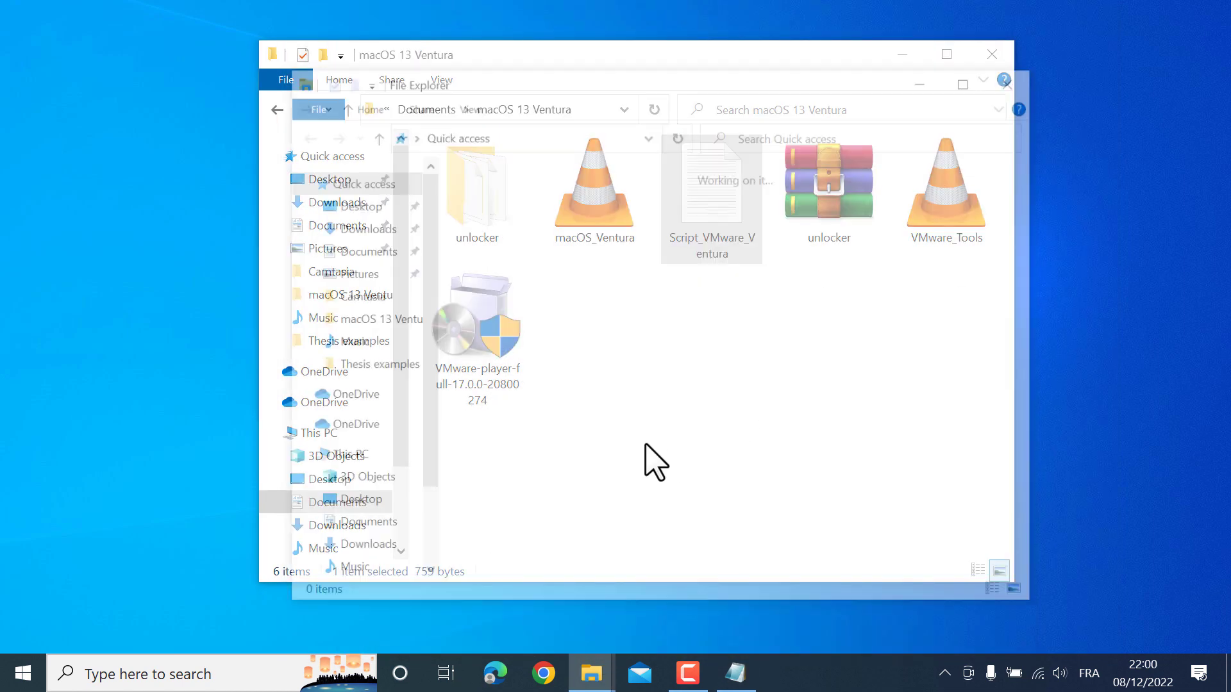
click(358, 250)
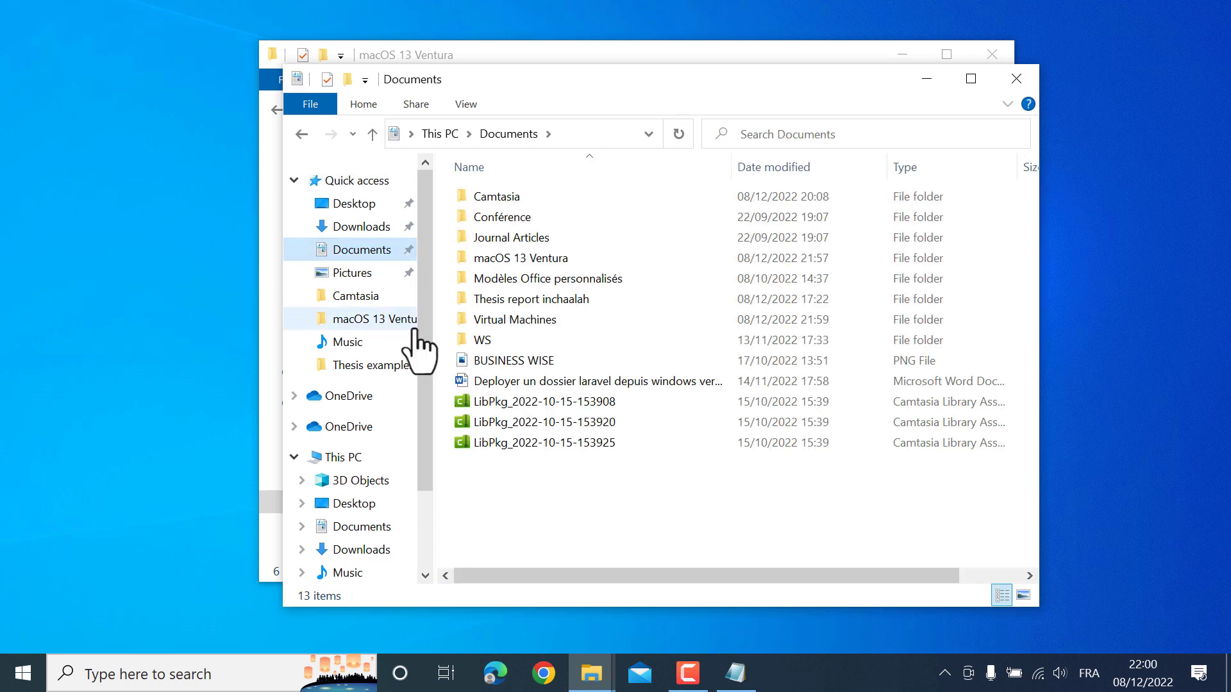
double_click(518, 318)
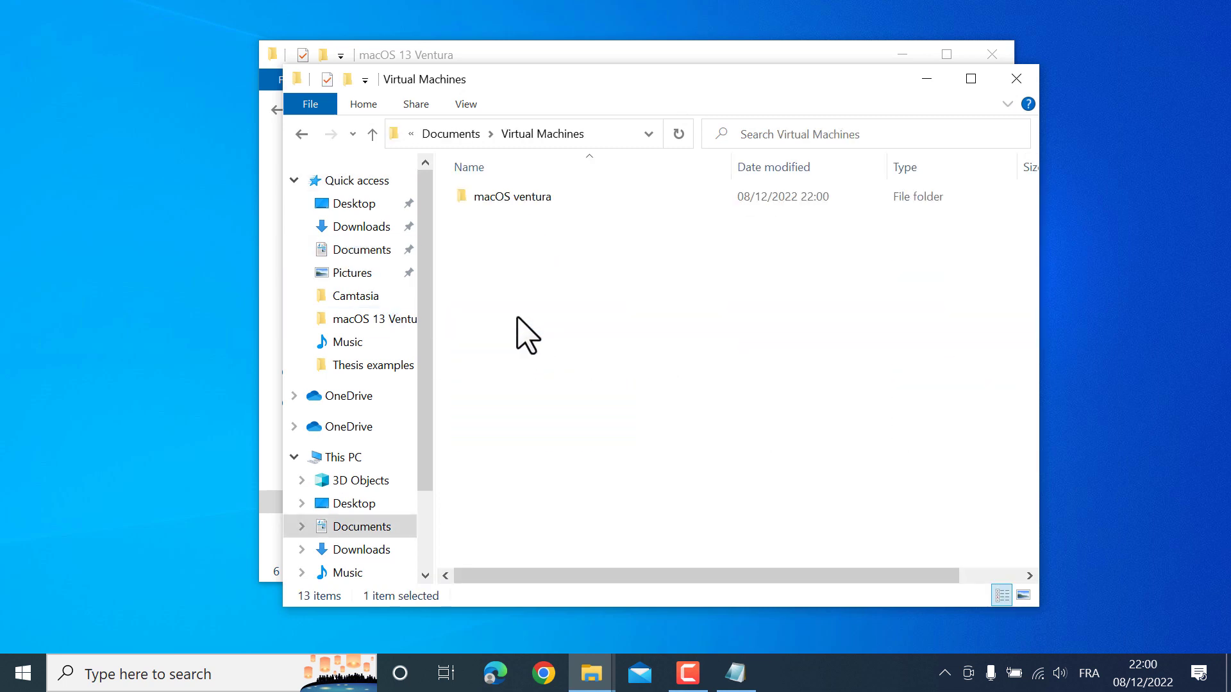
double_click(506, 199)
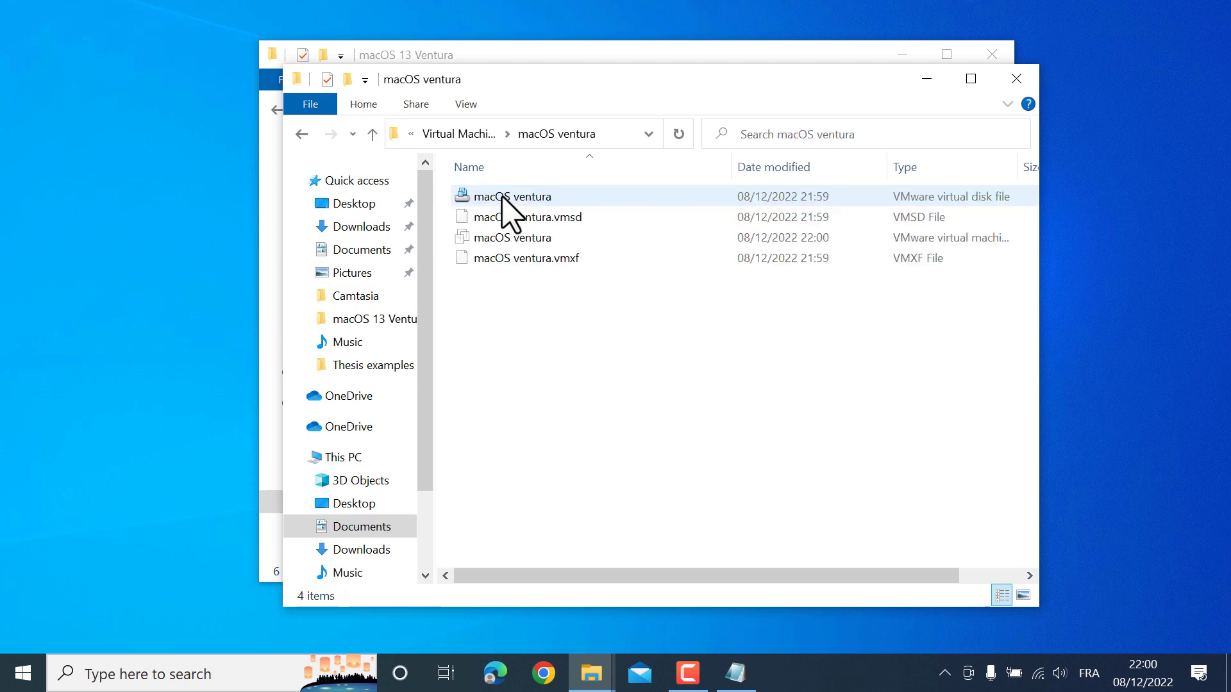
click(460, 240)
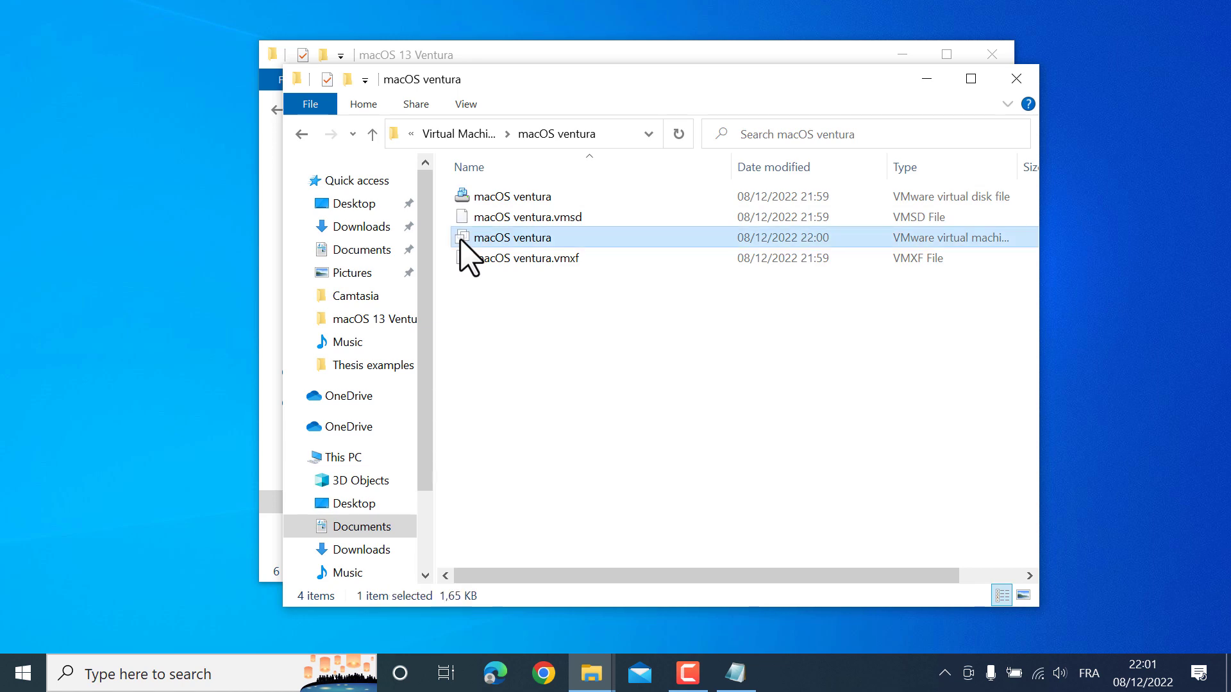
right_click(526, 239)
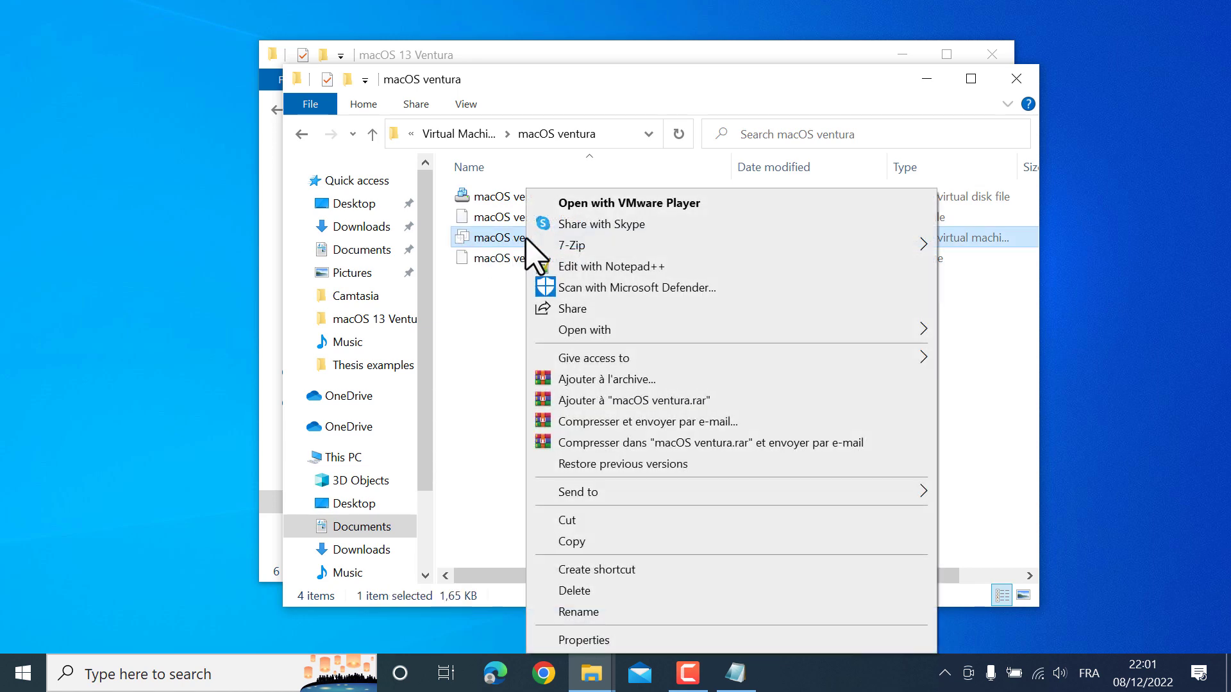
click(577, 640)
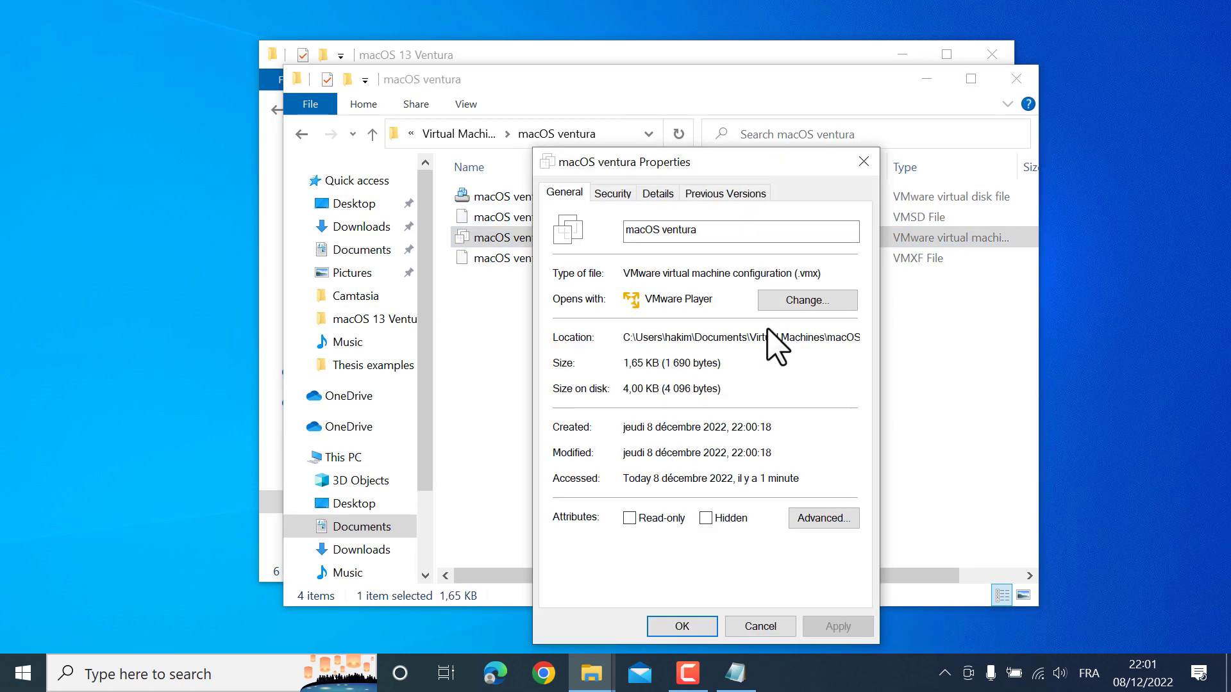
drag(798, 273, 824, 274)
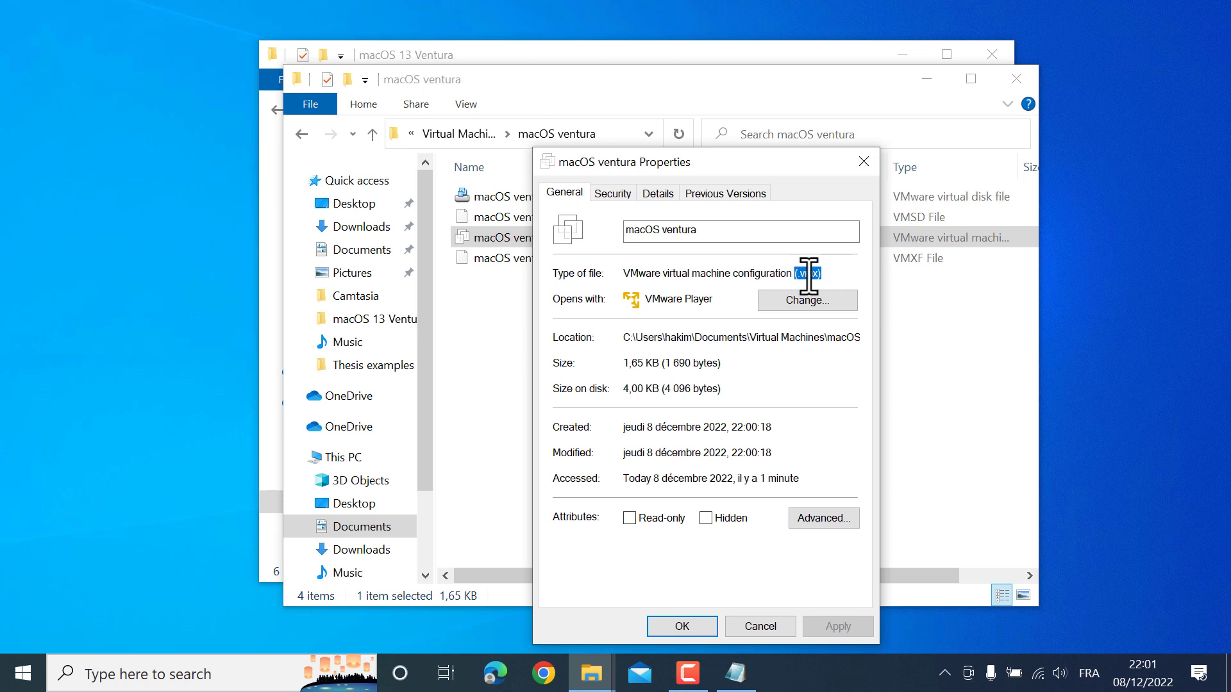
click(862, 162)
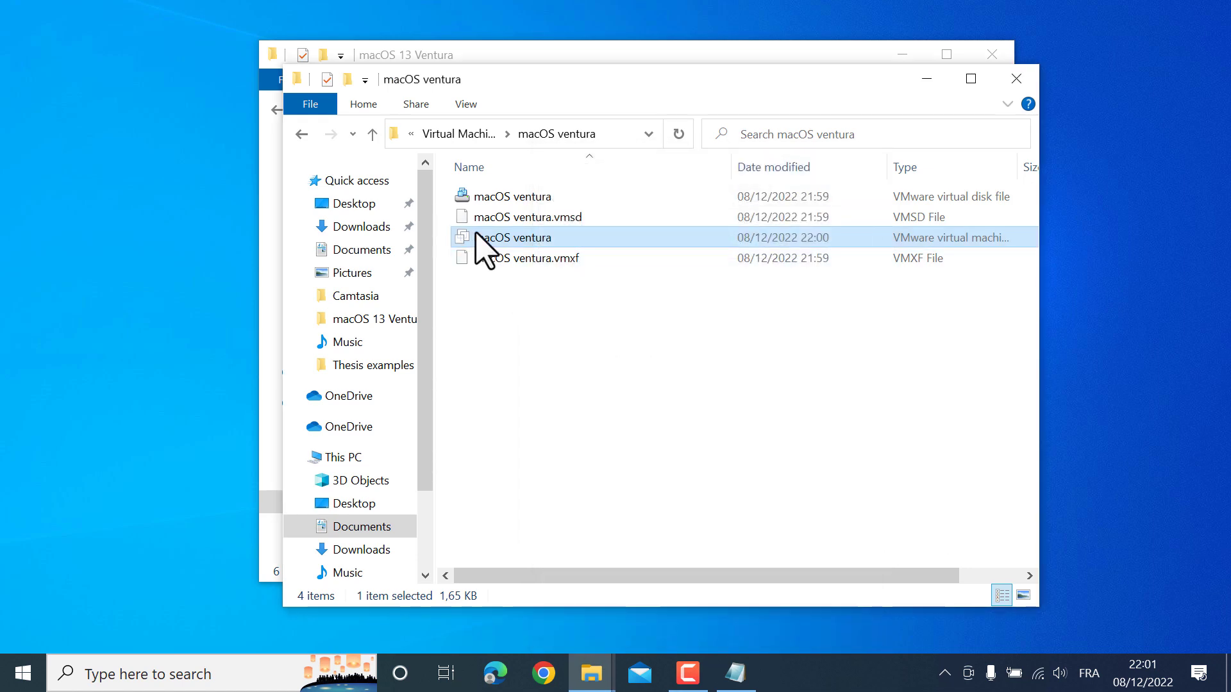
Open the macOS ventura .vmx file in Notepad via Open with > Choose another app
right_click(476, 236)
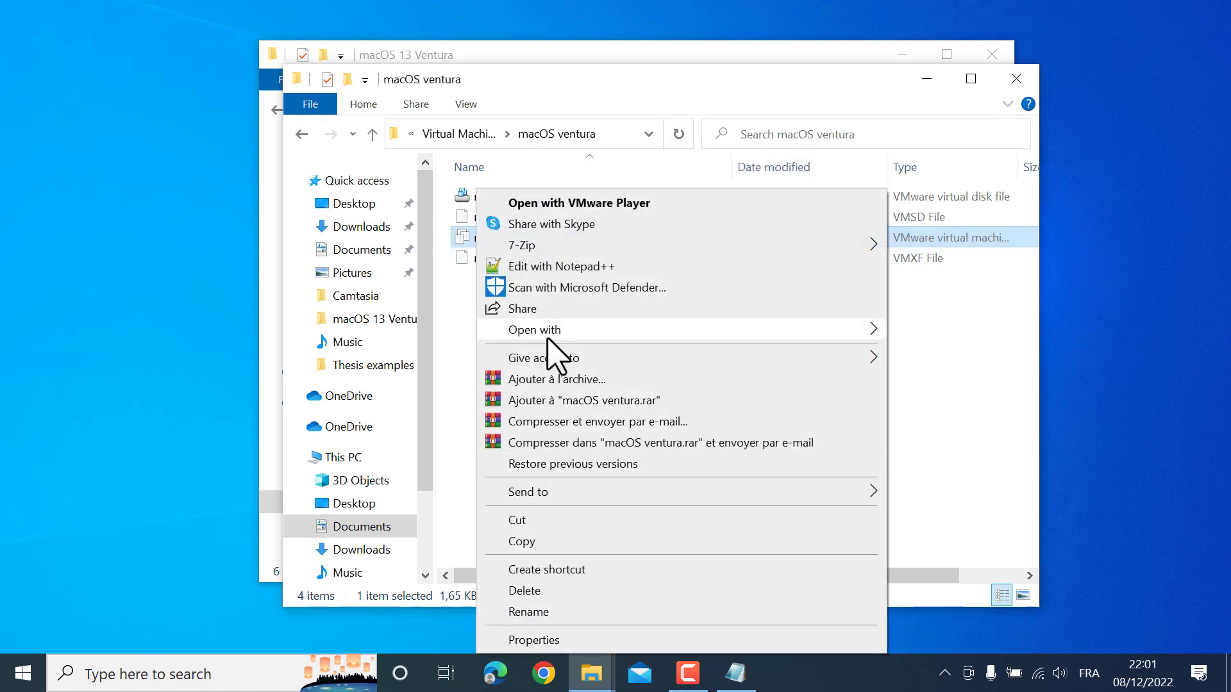
mouse_move(551, 333)
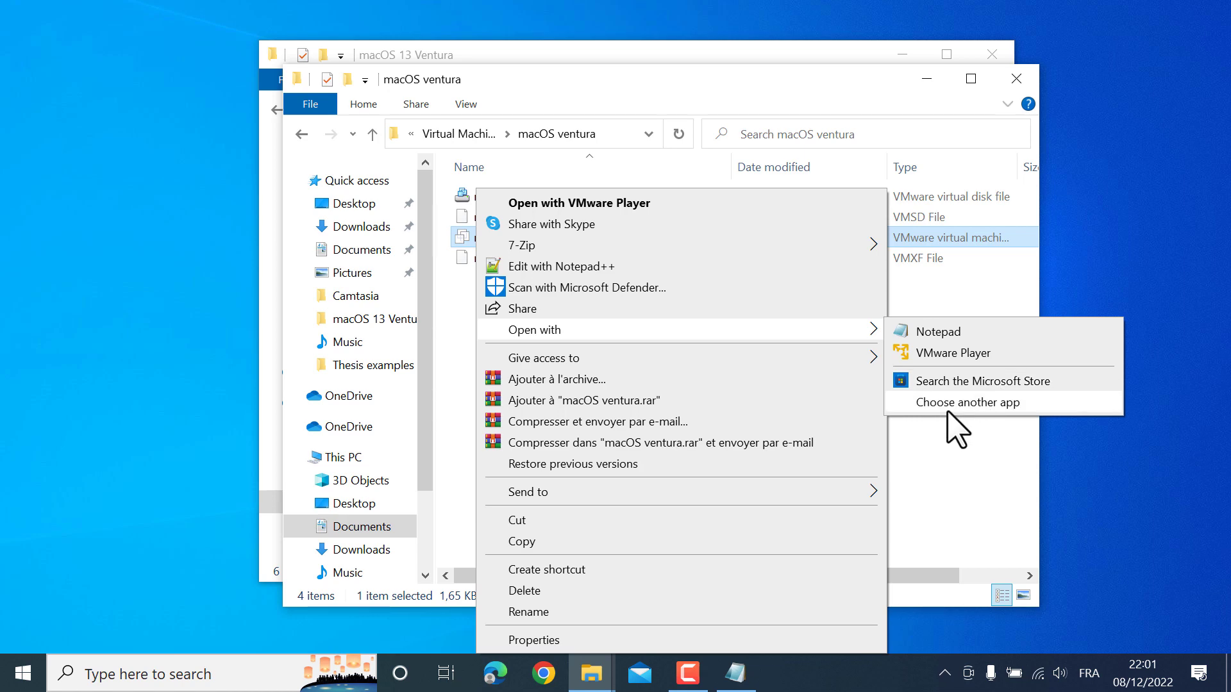
click(948, 407)
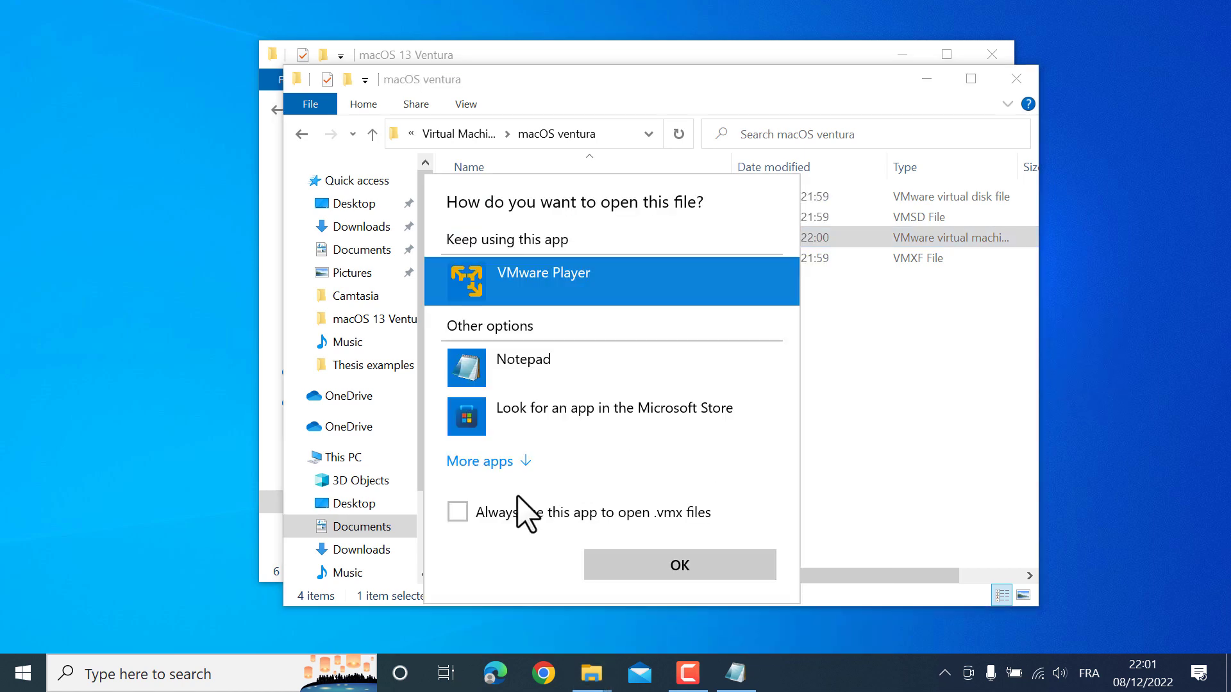
click(483, 462)
scroll(579, 454, down, 1)
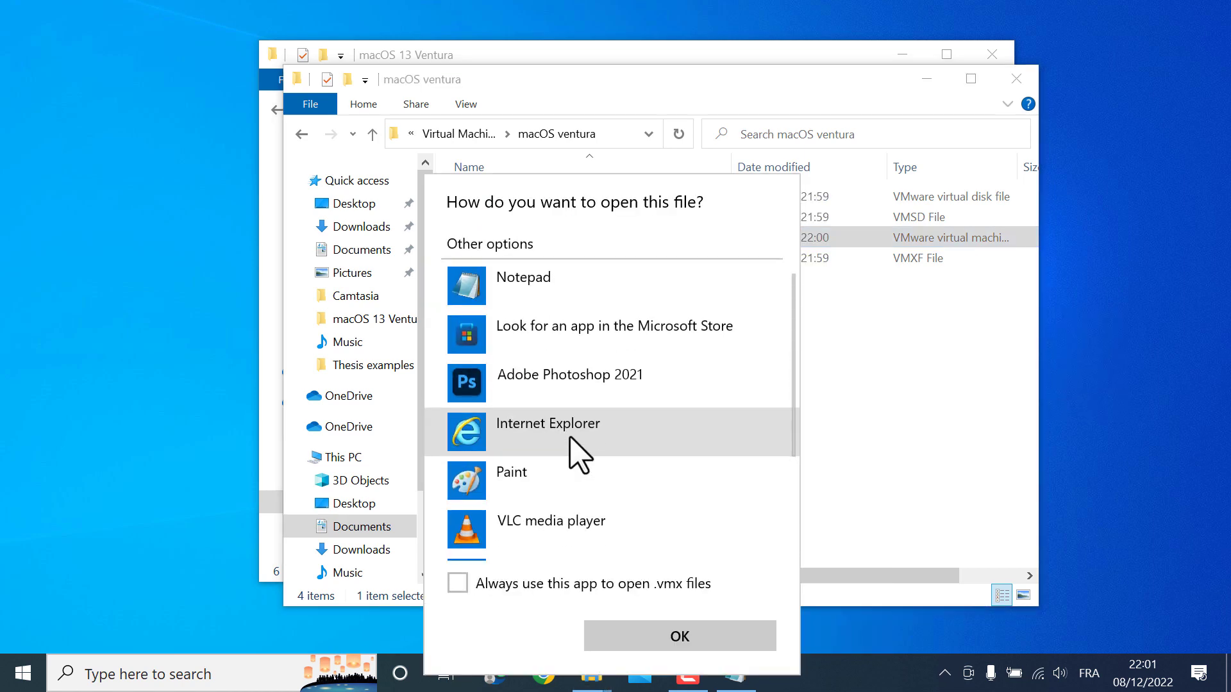
scroll(577, 447, up, 1)
click(522, 373)
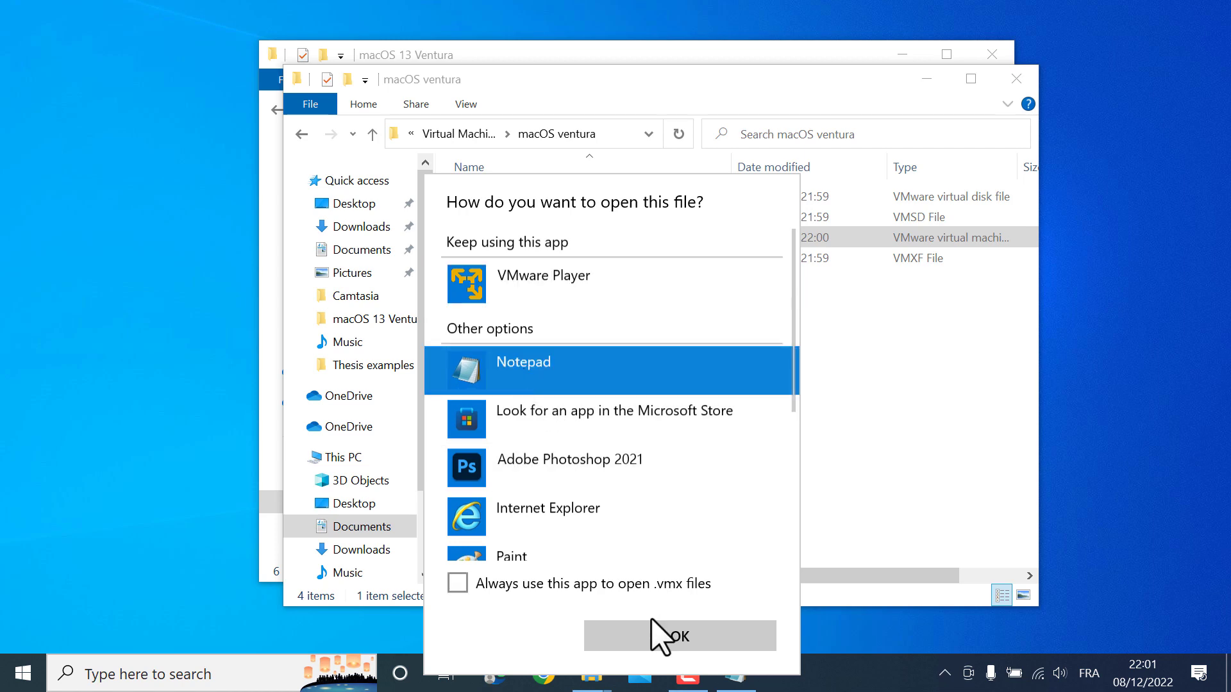
click(652, 620)
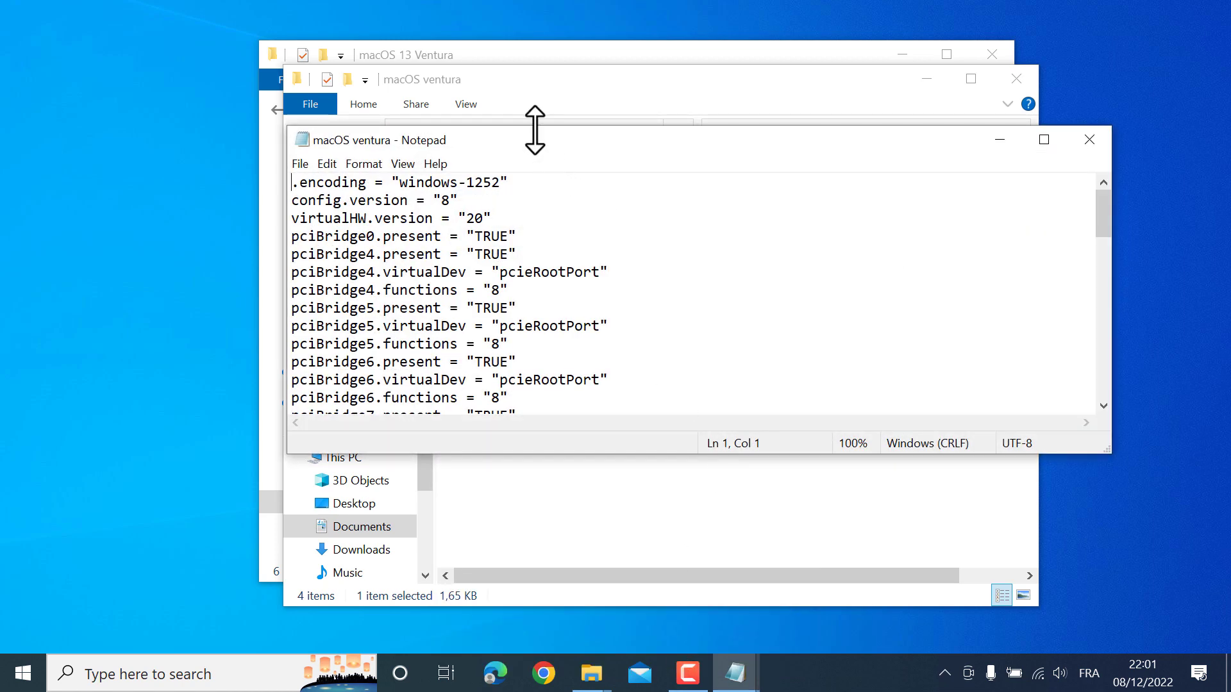
Copy the four Intel CPU lines from Script_VMware_Ventura
double_click(534, 129)
scroll(585, 378, down, 9)
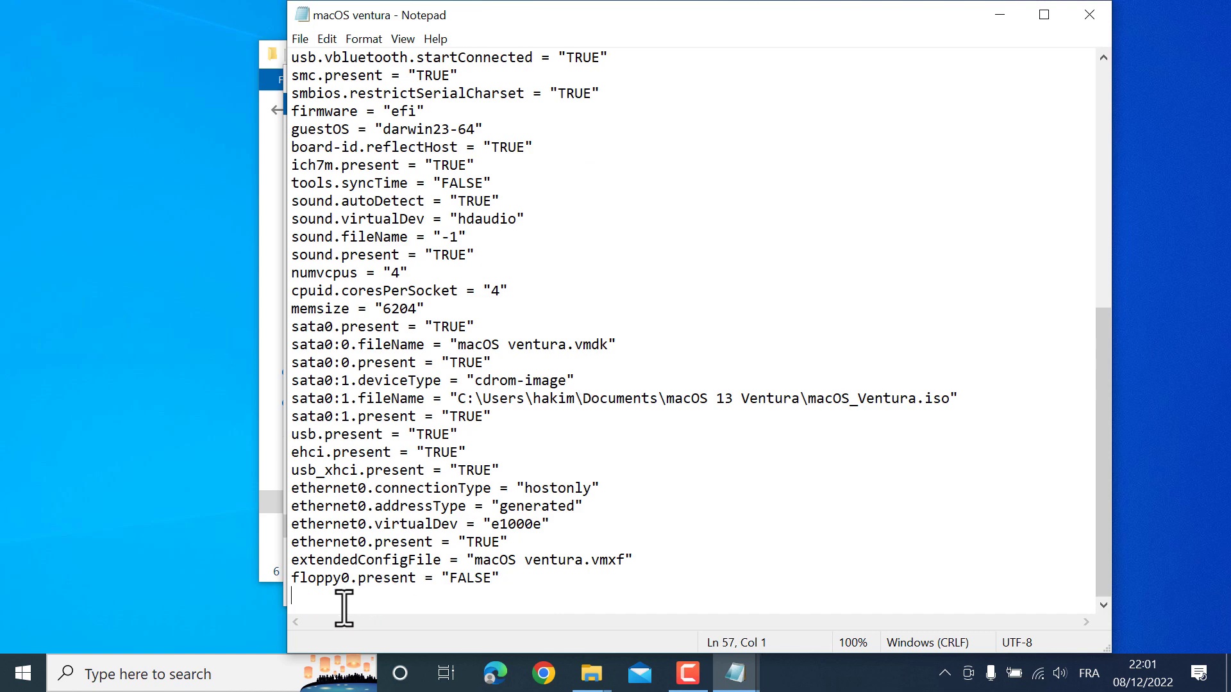
click(736, 673)
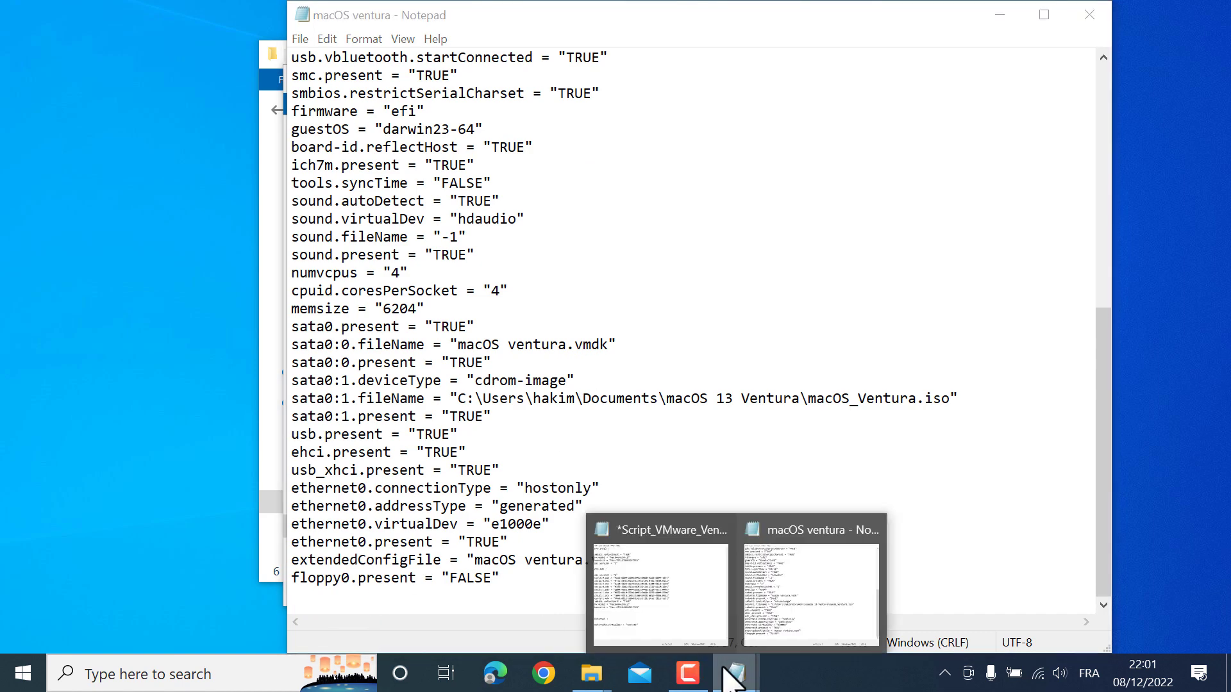
click(721, 577)
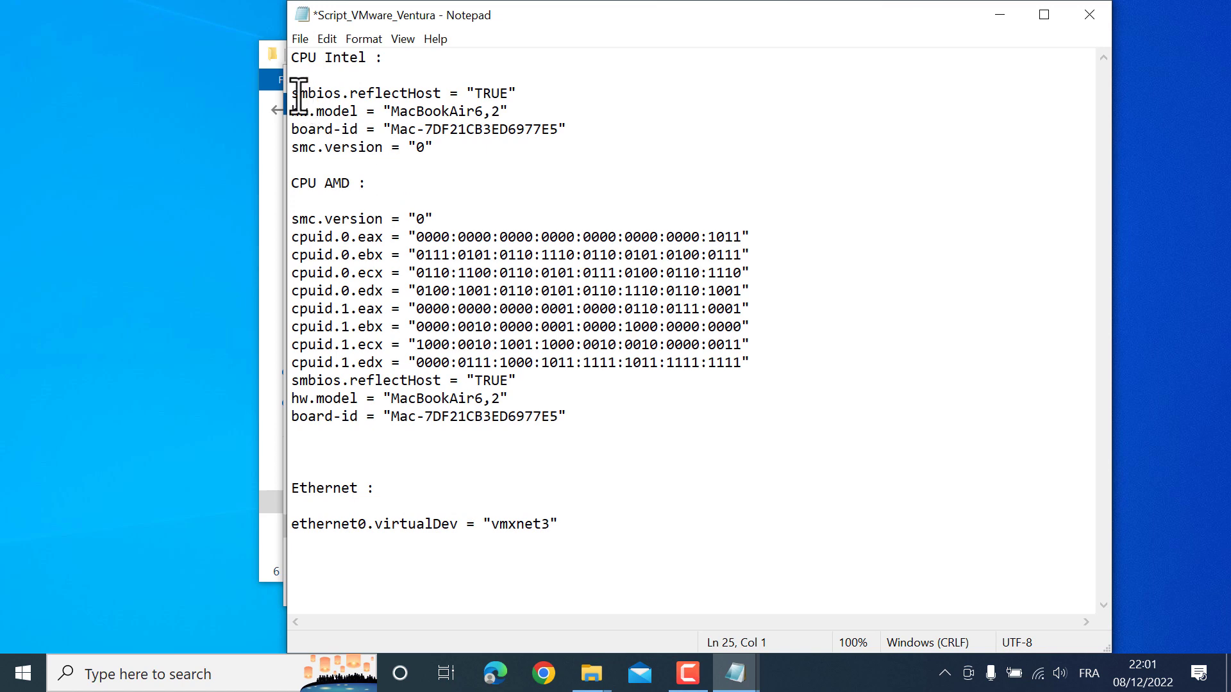
drag(295, 95, 452, 146)
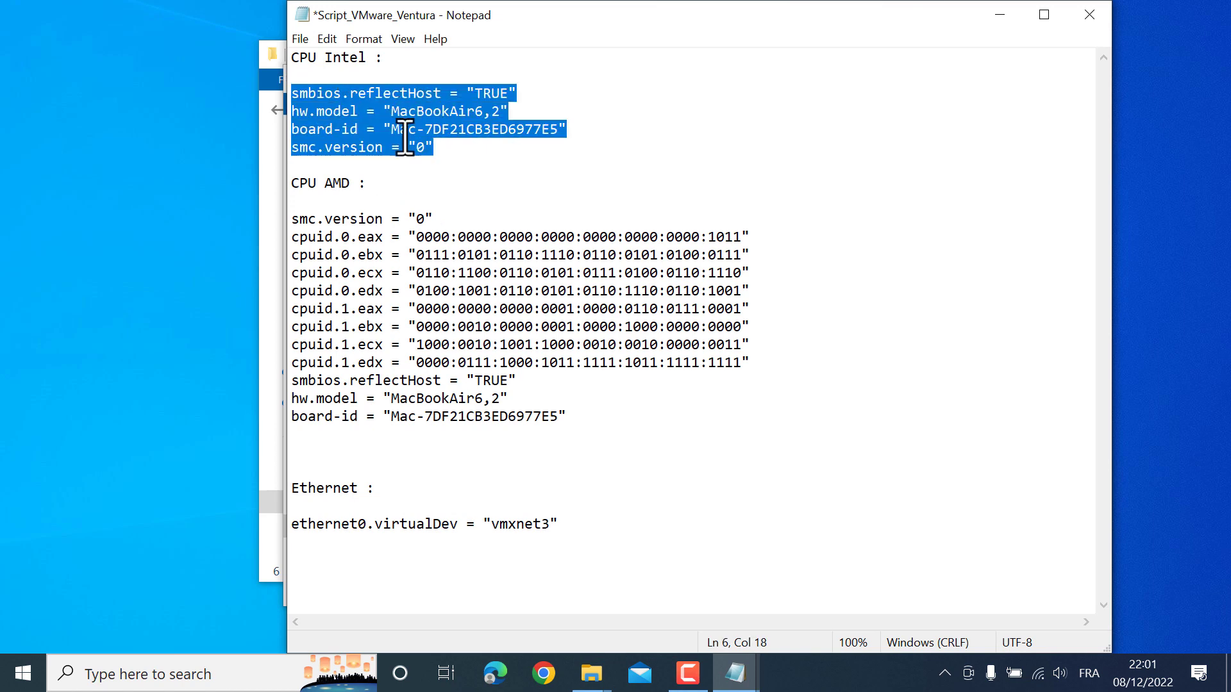
right_click(381, 133)
click(418, 187)
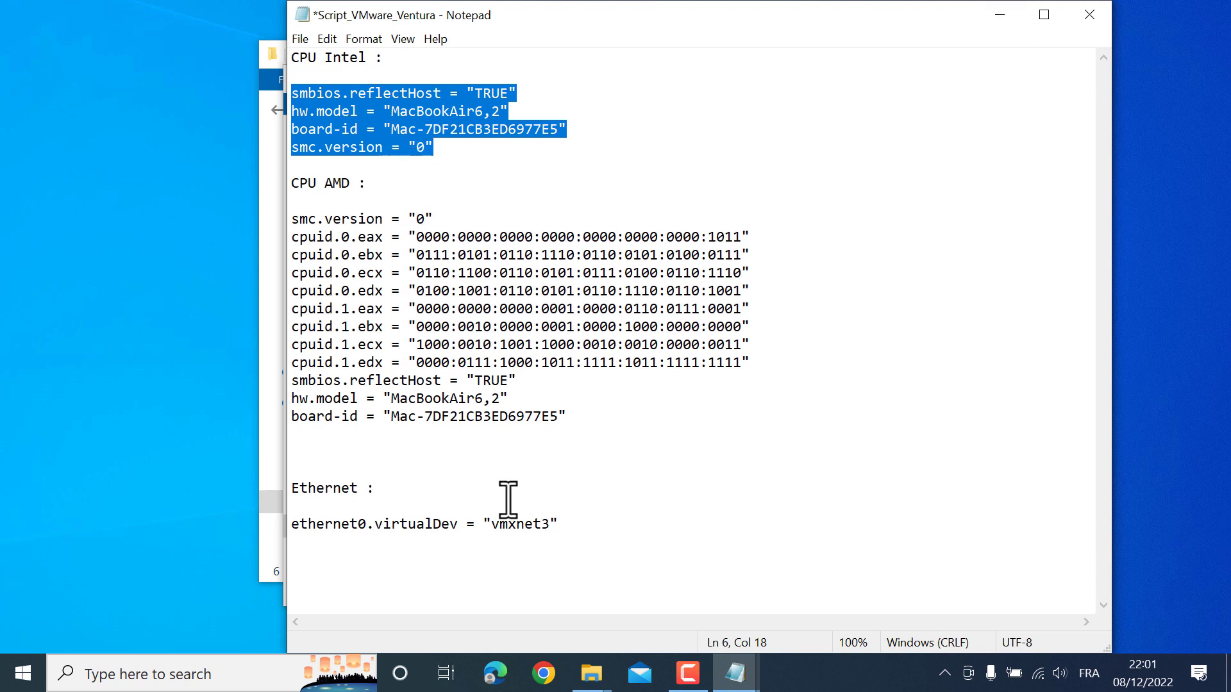
Replace the ethernet0.virtualDev value e1000e with vmxnet3 in the macOS ventura .vmx
drag(296, 535, 497, 524)
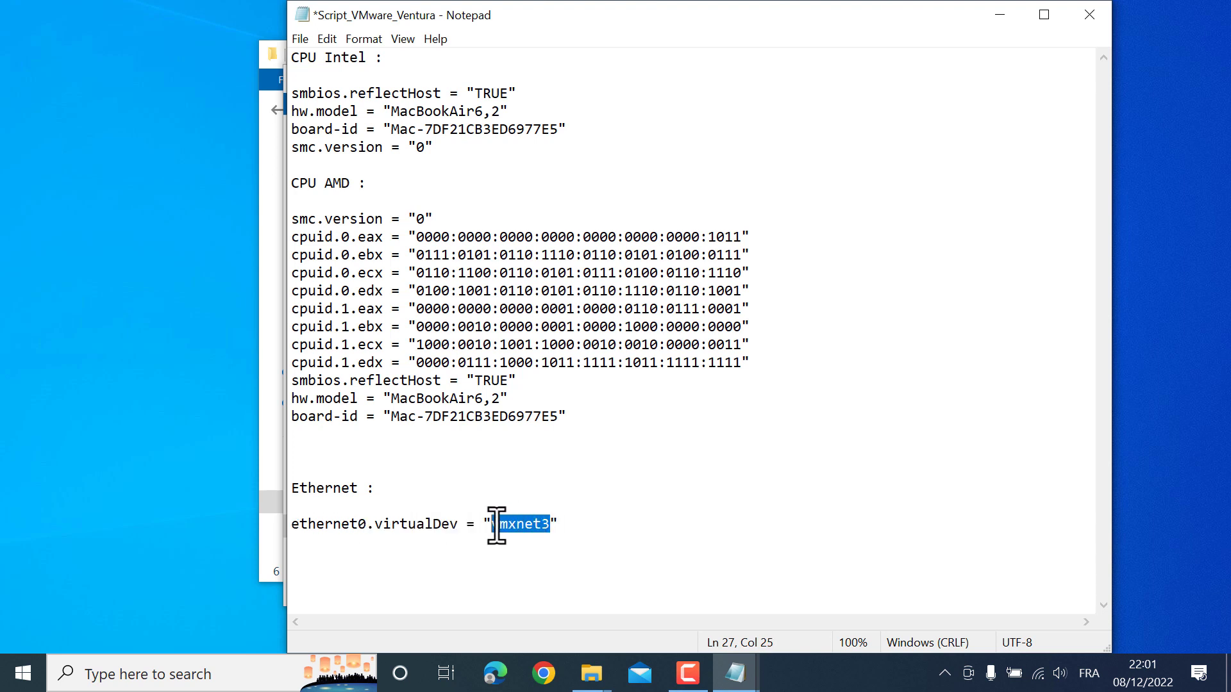
click(999, 16)
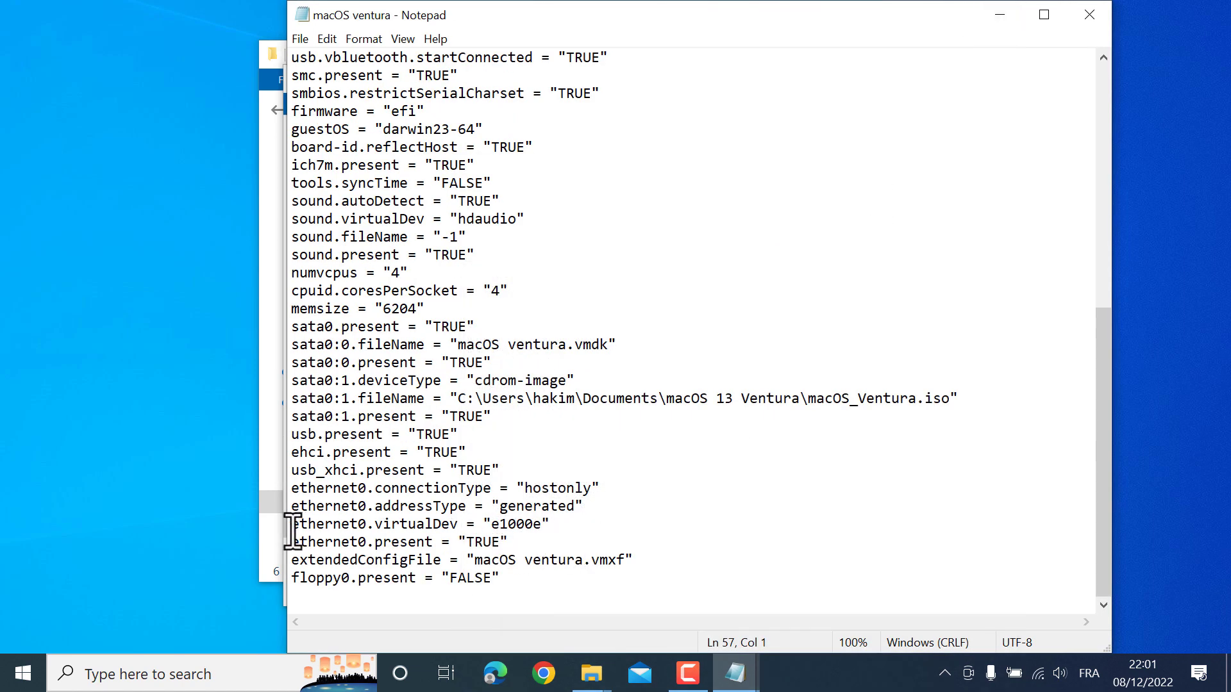
drag(293, 531, 533, 524)
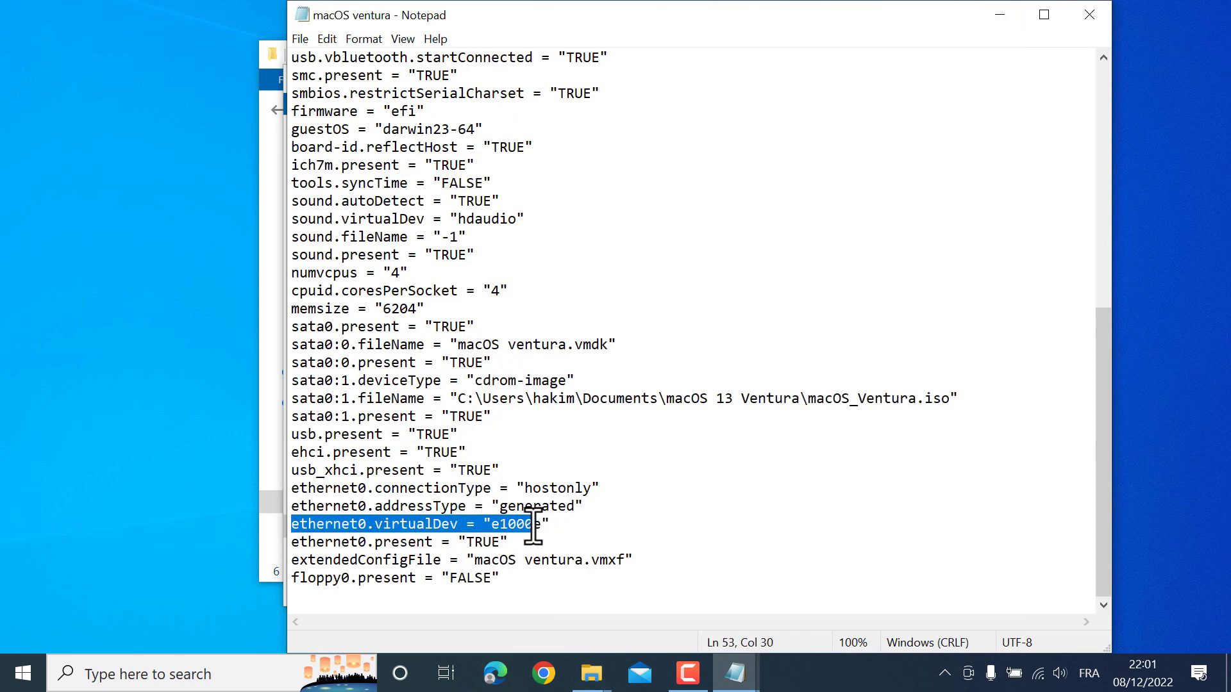
click(534, 525)
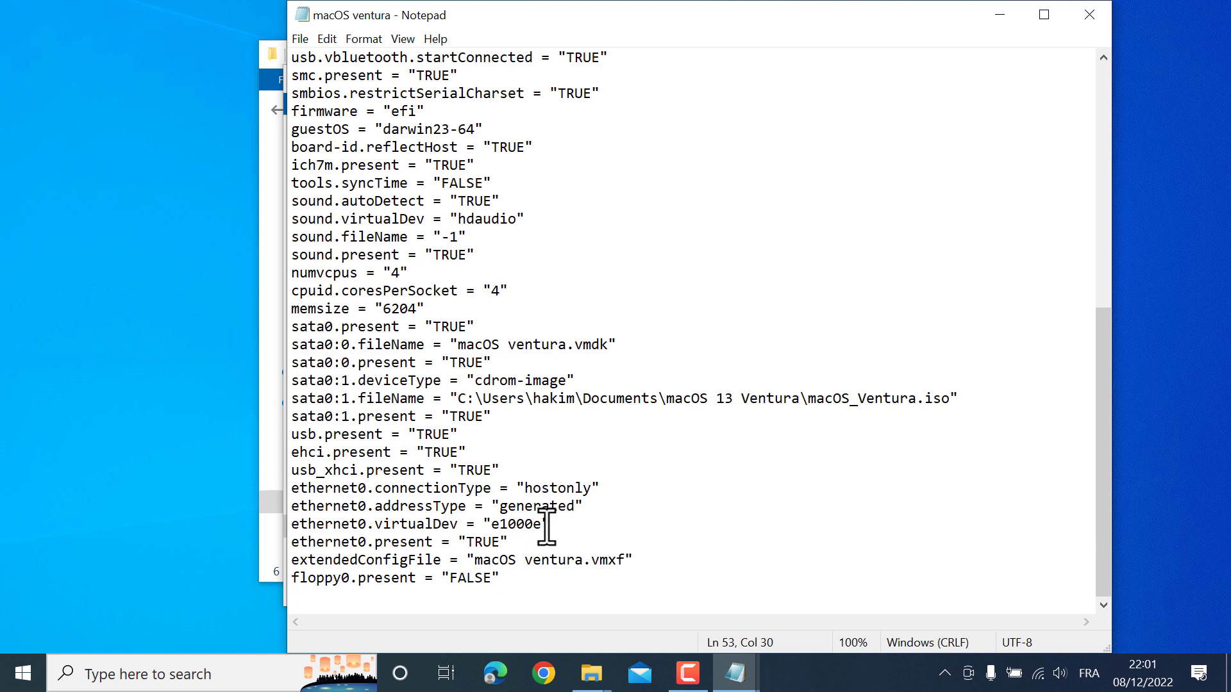
key(BackSpace)
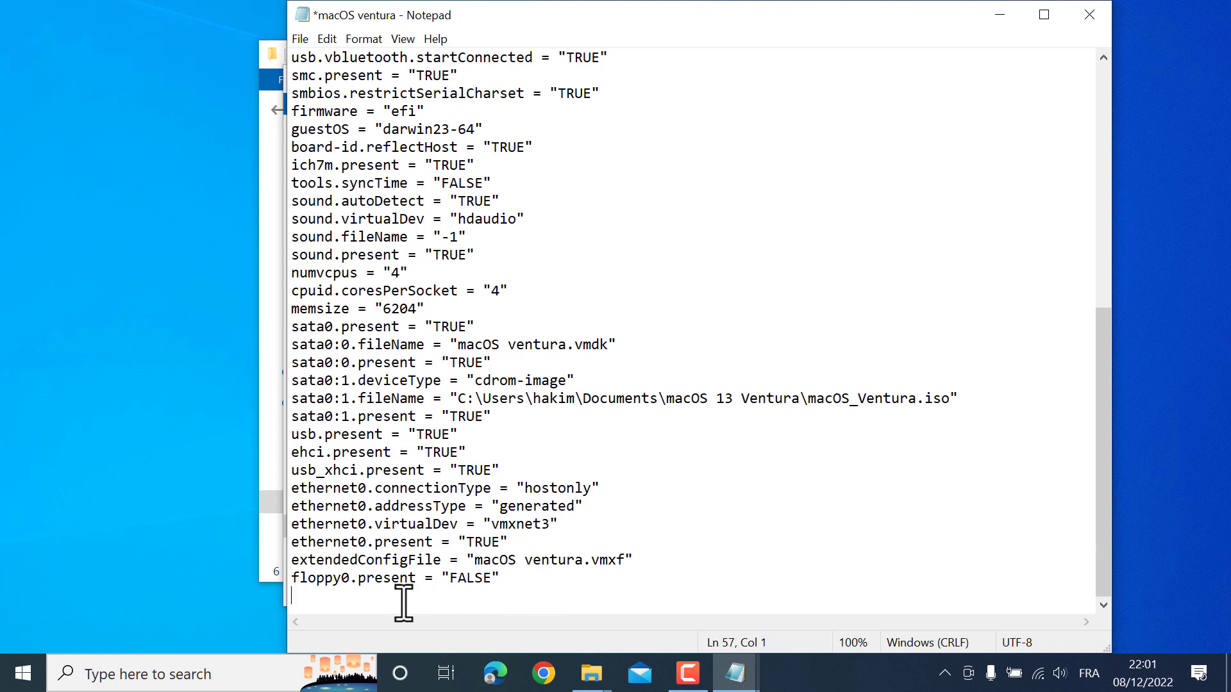
Paste the four Intel CPU lines at the end of the macOS ventura config
mouse_move(736, 673)
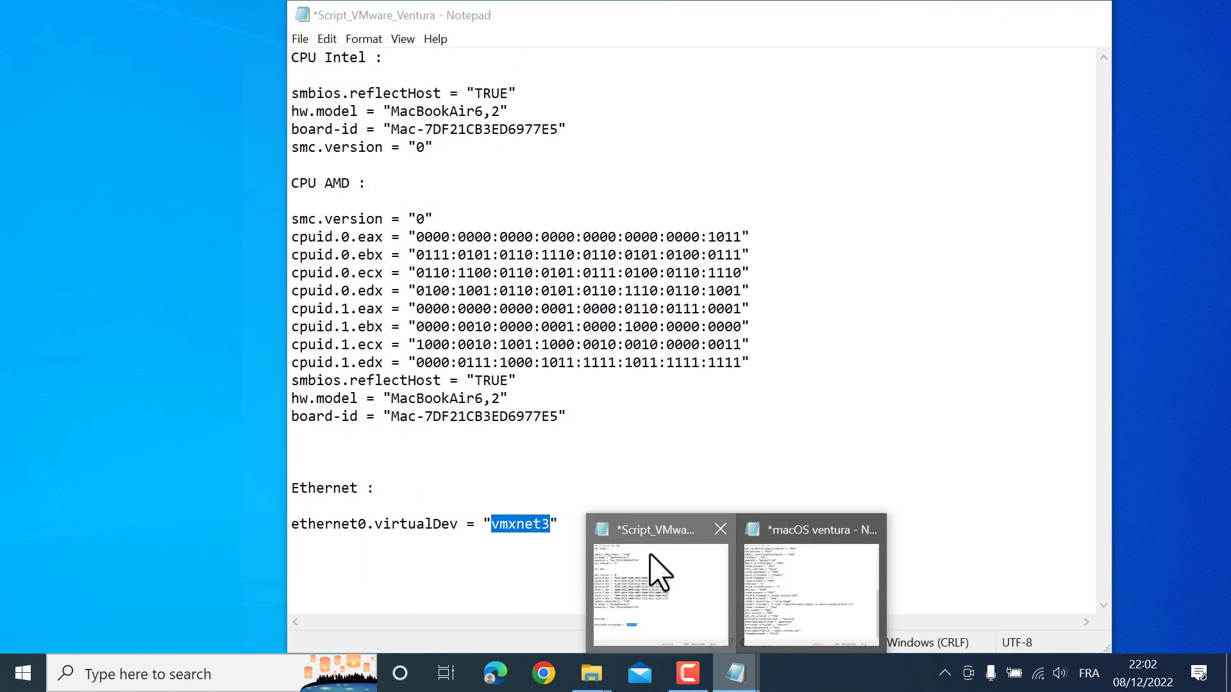
click(653, 576)
drag(293, 94, 456, 145)
key(ctrl+c)
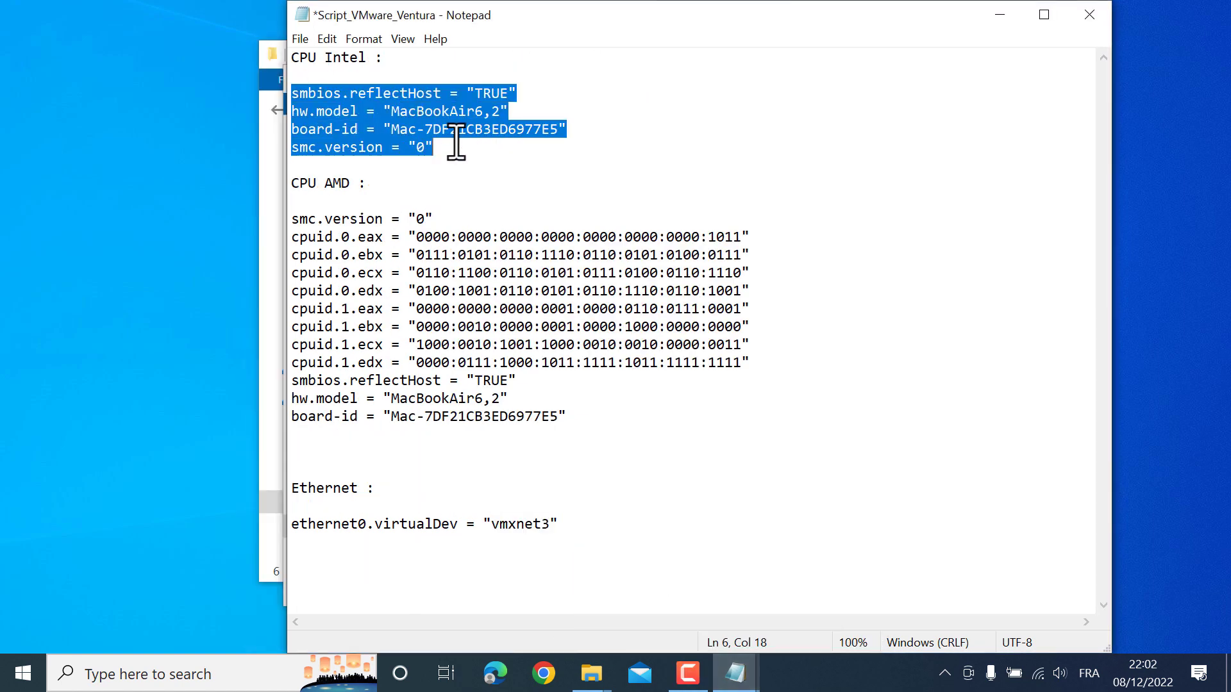
click(1000, 14)
key(ctrl+v)
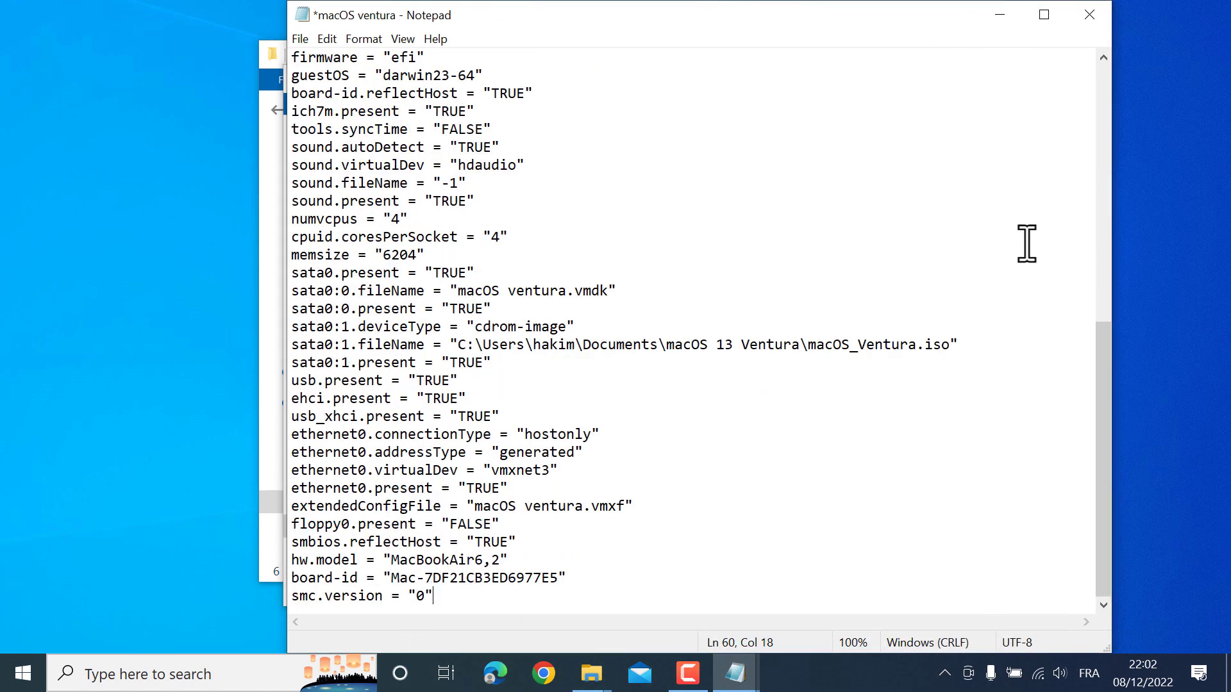
Save and close the edited .vmx, then close the macOS ventura folder window
click(1090, 15)
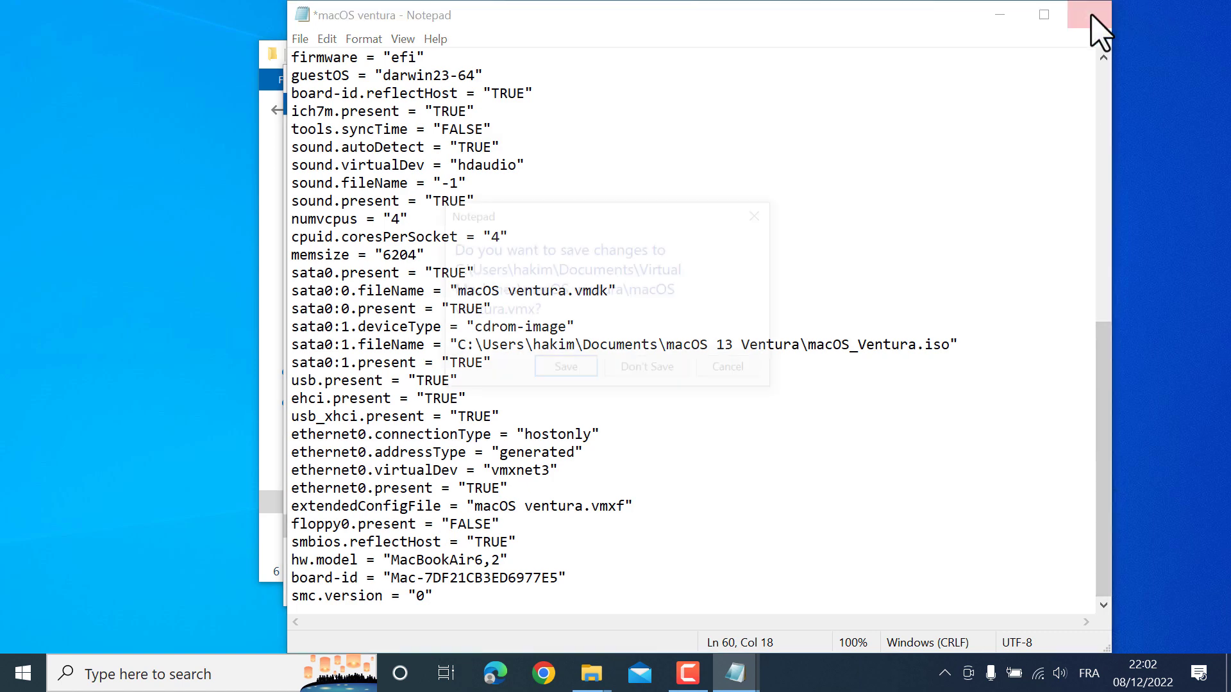
click(571, 376)
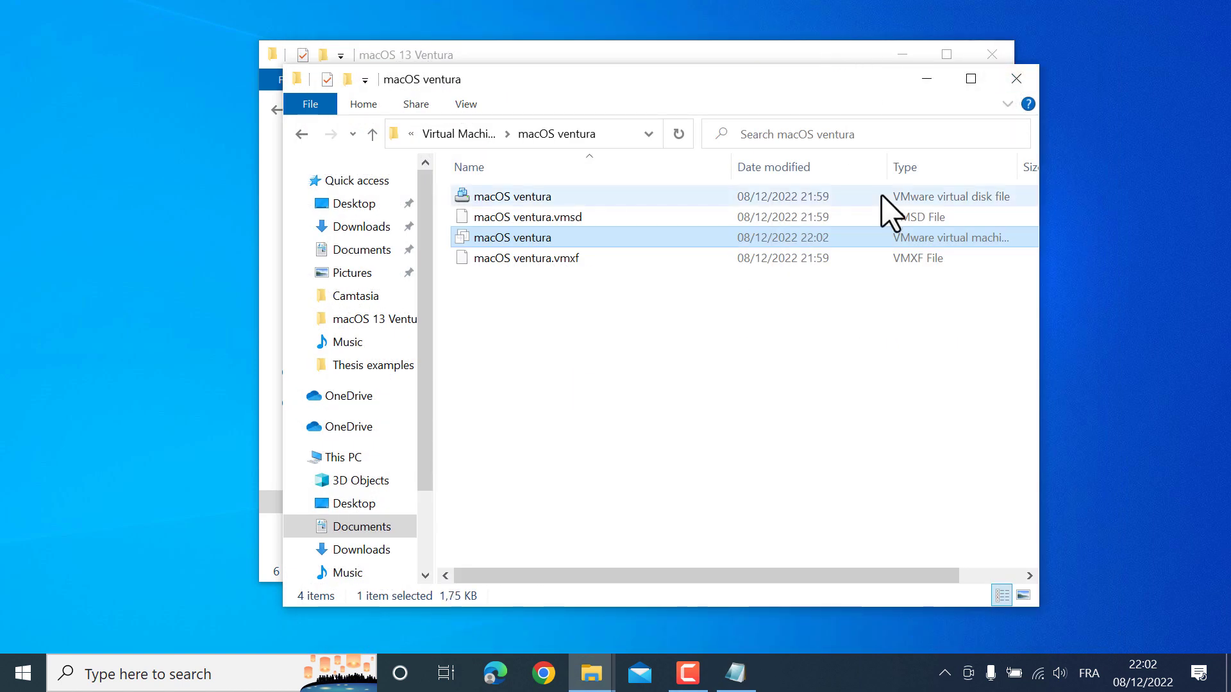
click(1016, 78)
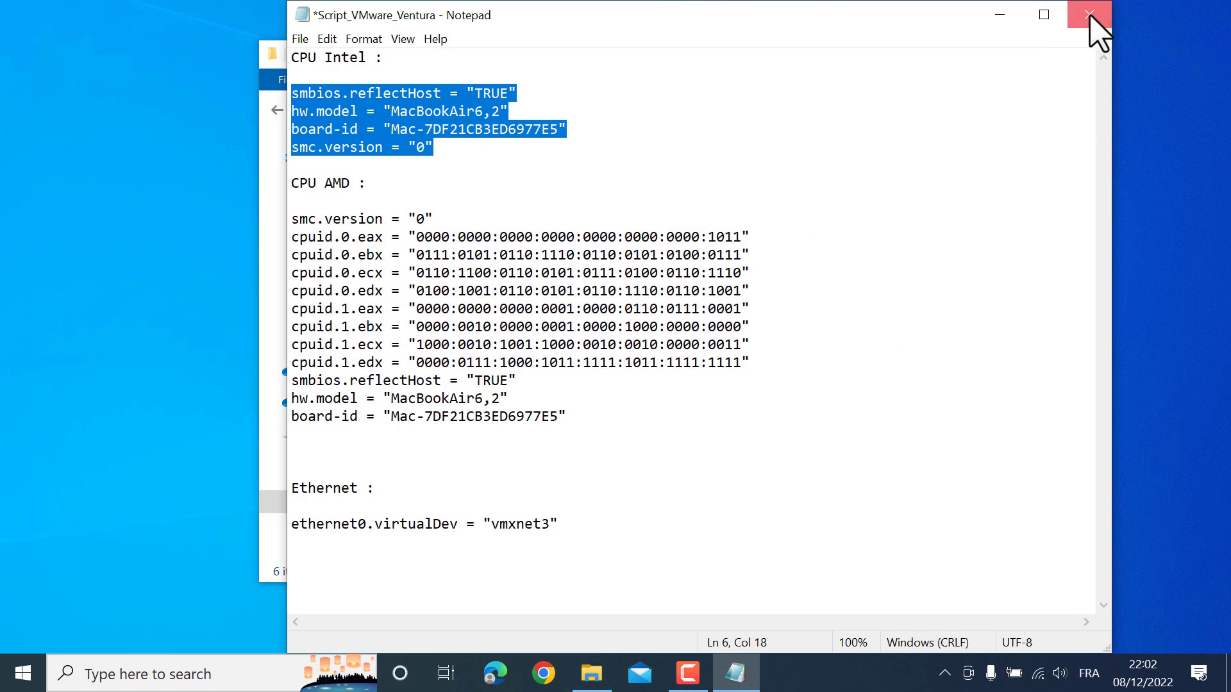
Close Script_VMware_Ventura without saving and bring up the Start menu
click(1089, 14)
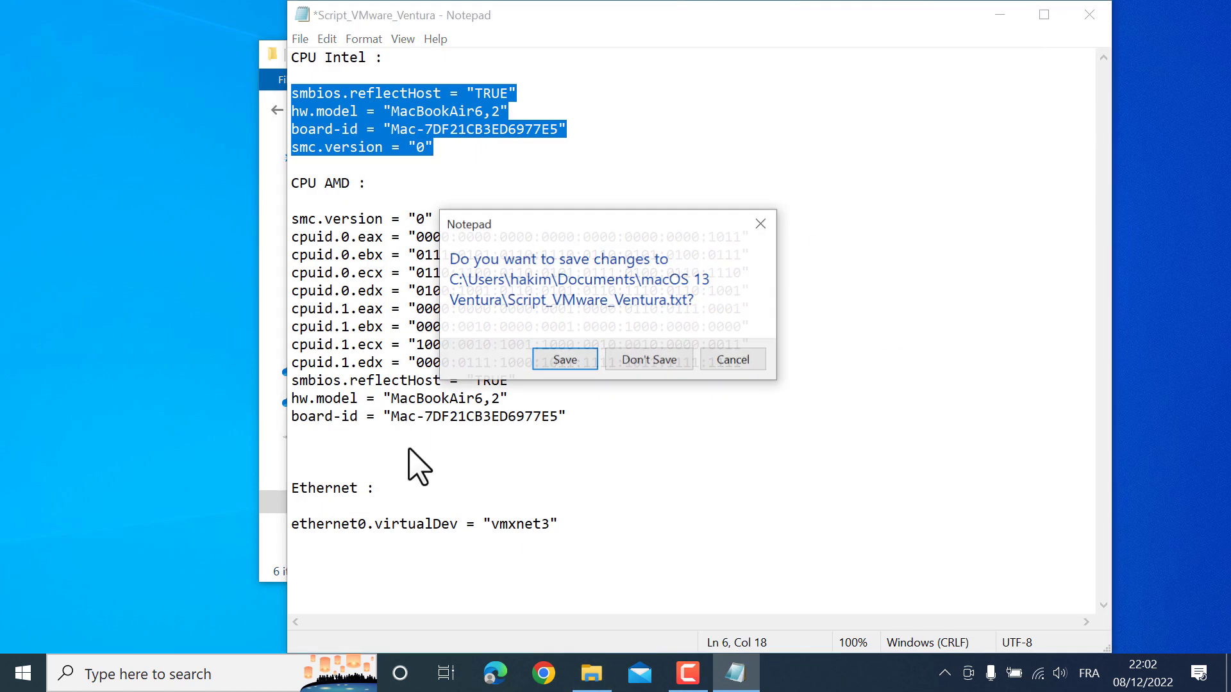
click(657, 369)
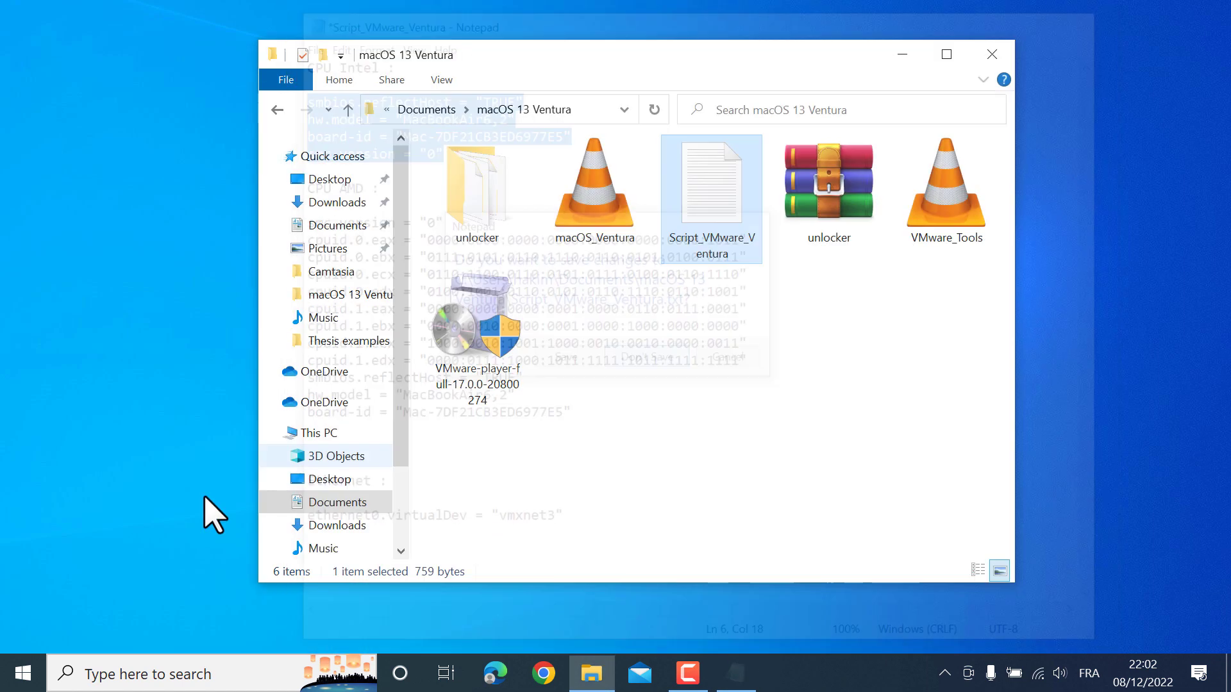
key(super)
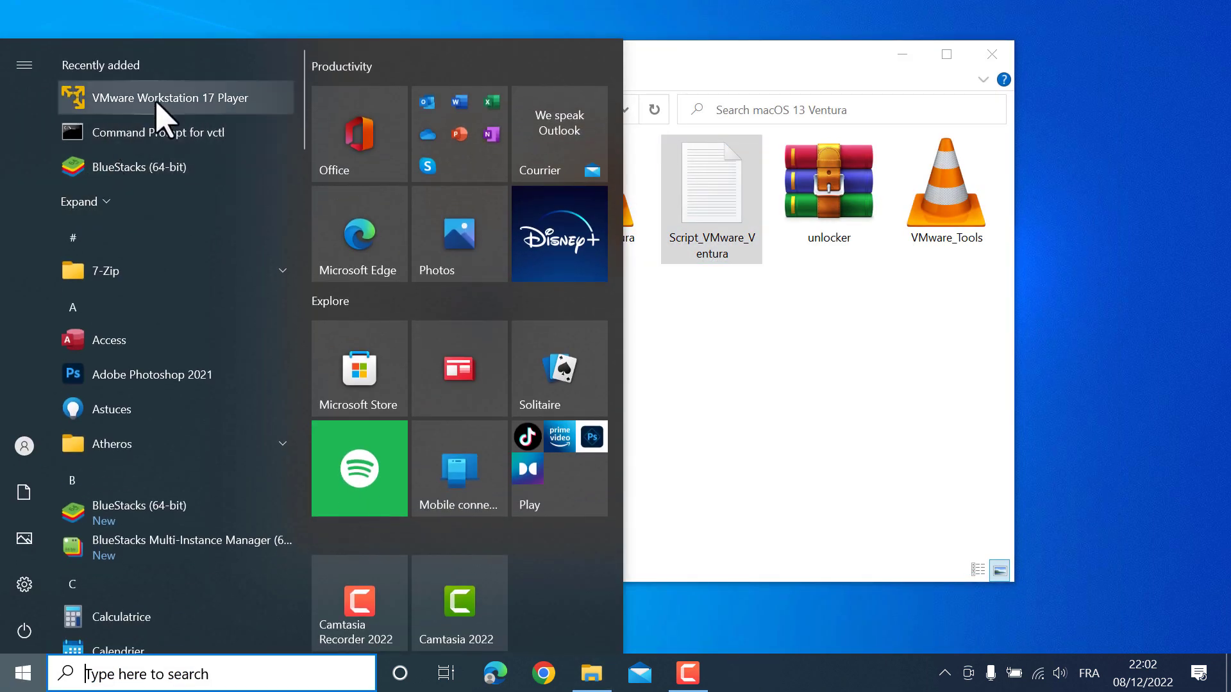
Launch VMware Player, power on macOS ventura, and choose English as the recovery language
click(157, 102)
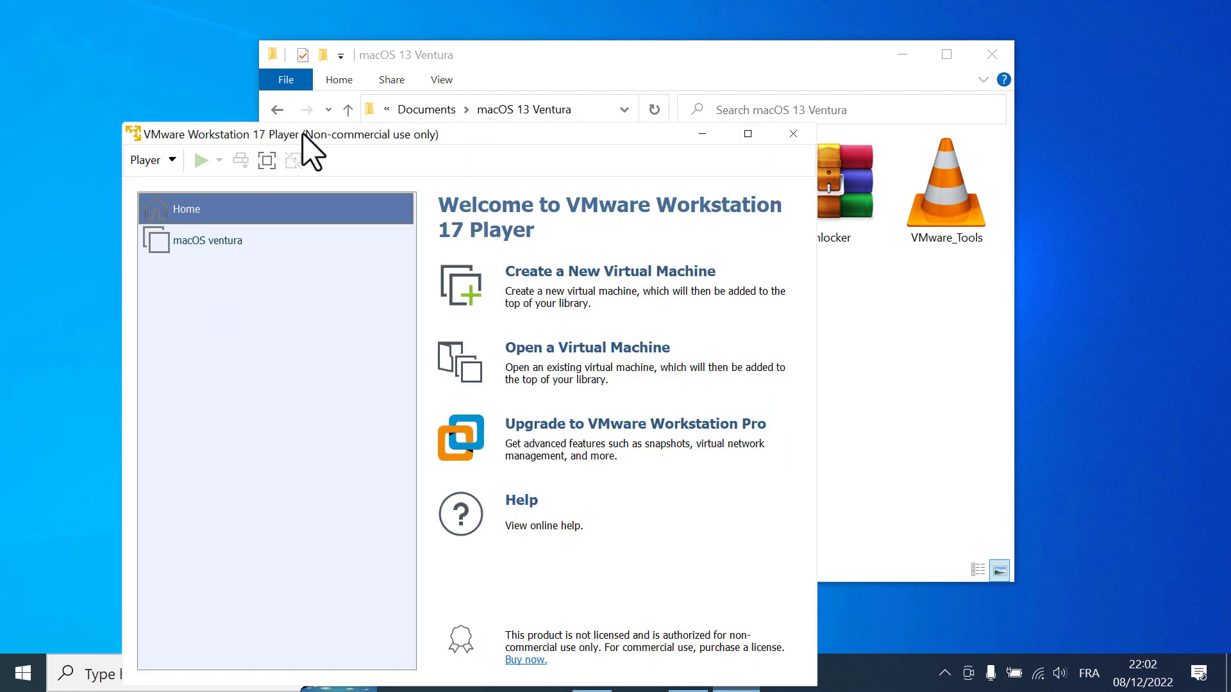
drag(302, 133, 407, 68)
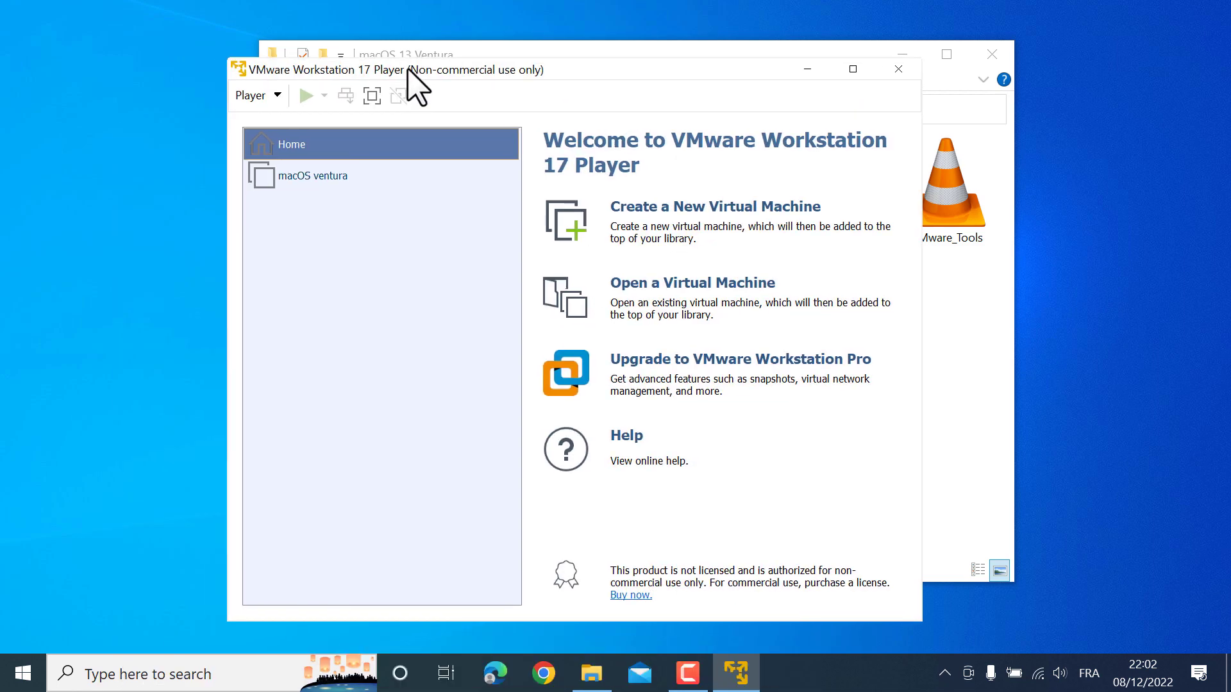
click(321, 175)
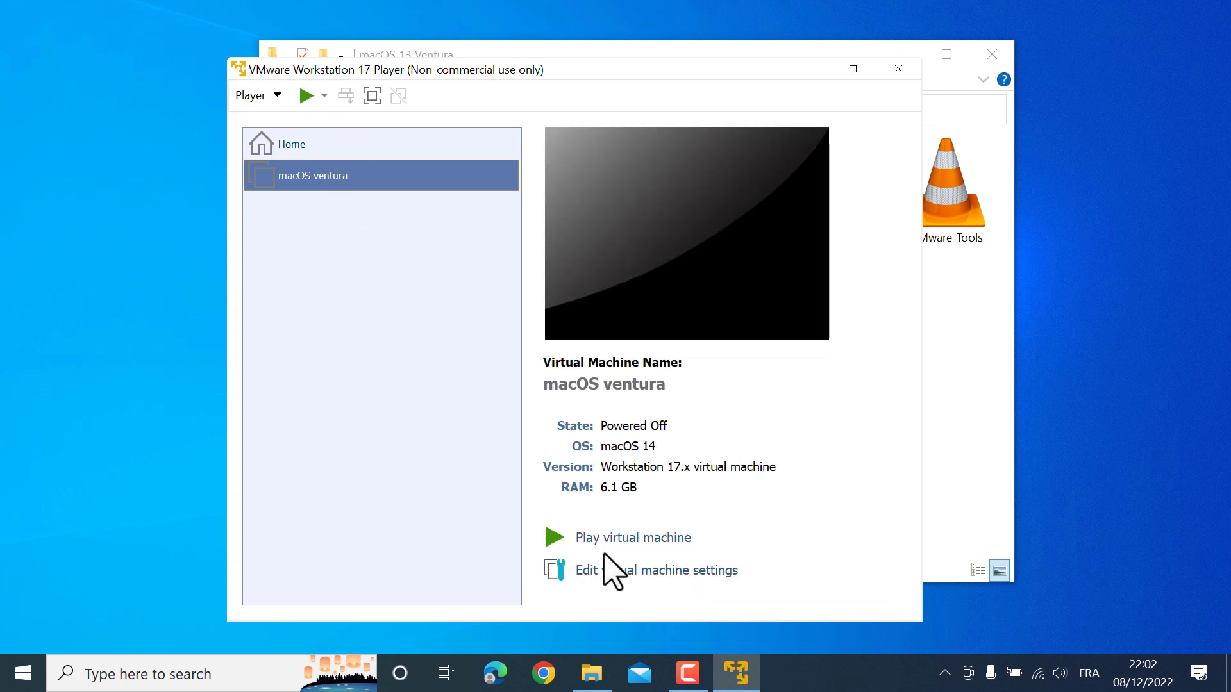
click(624, 539)
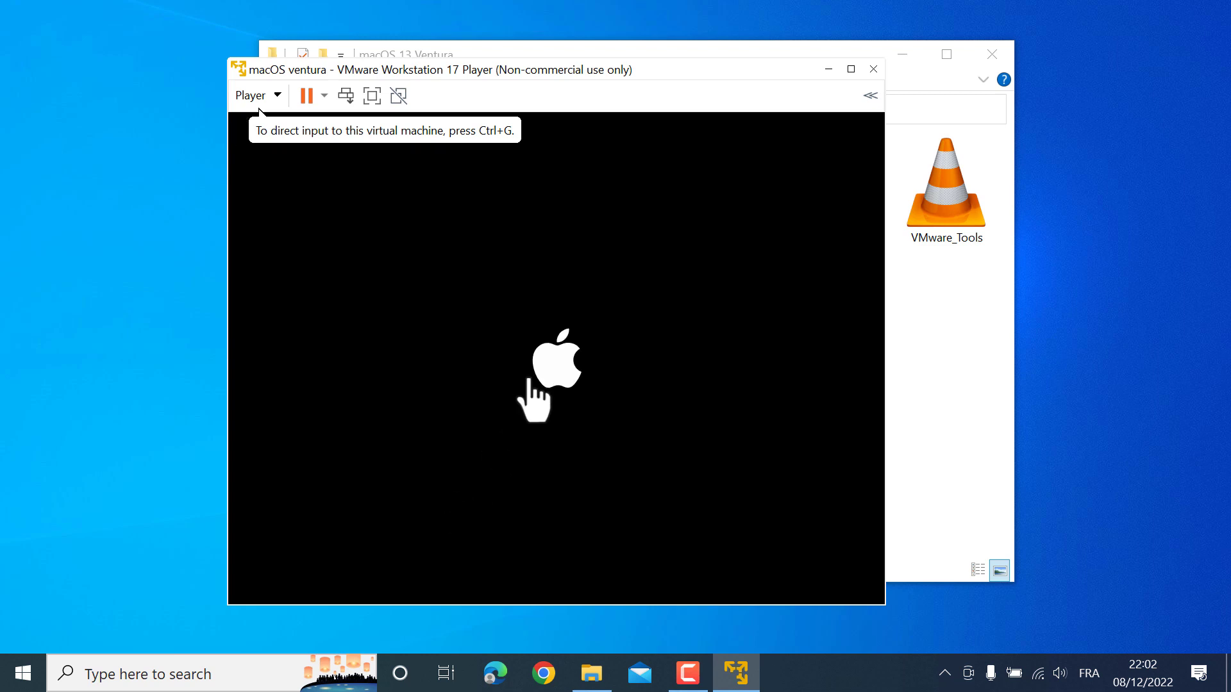
click(532, 385)
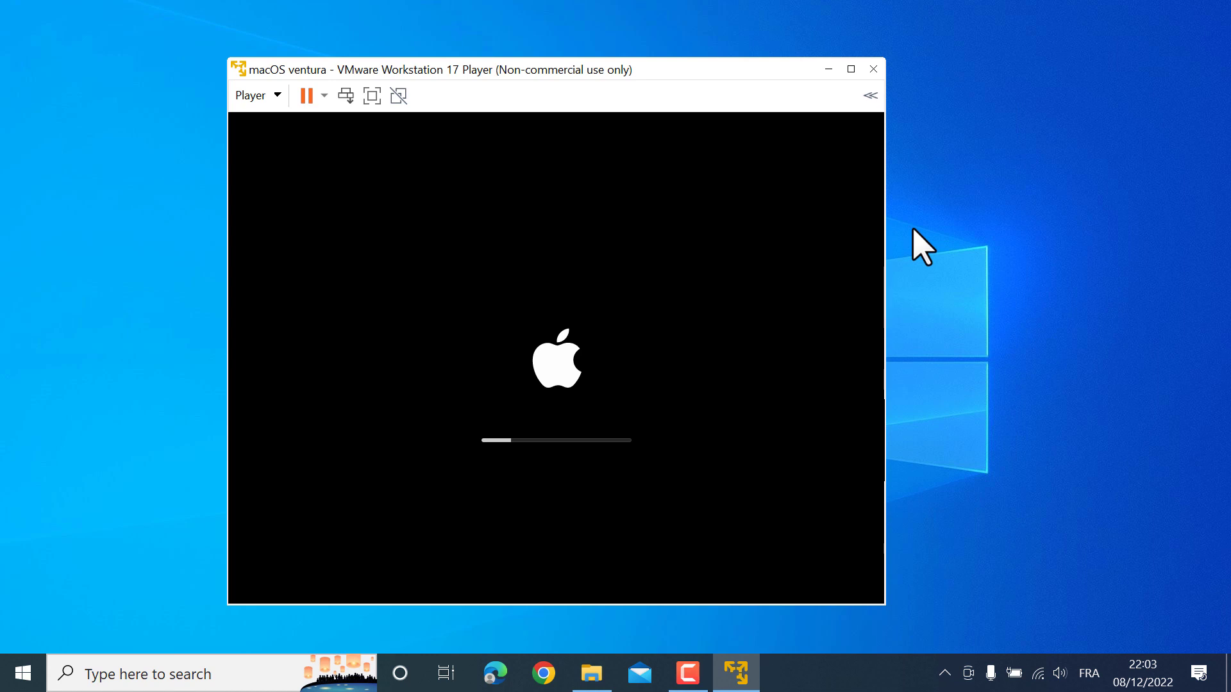
click(954, 269)
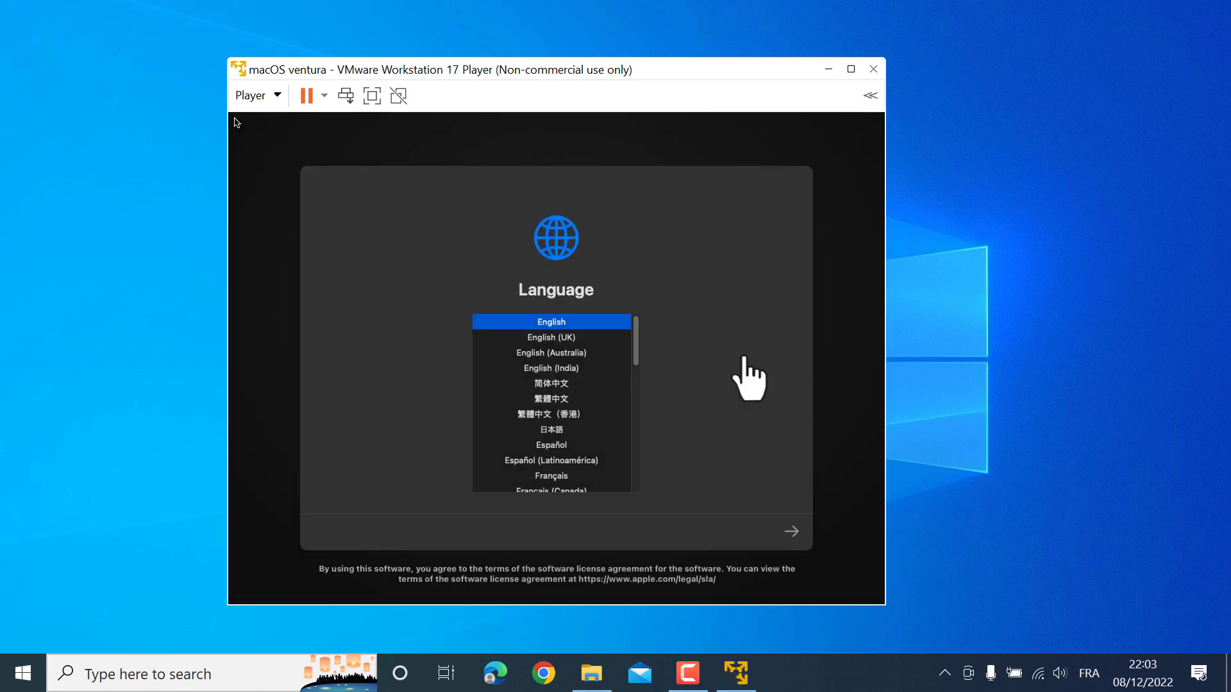
click(237, 122)
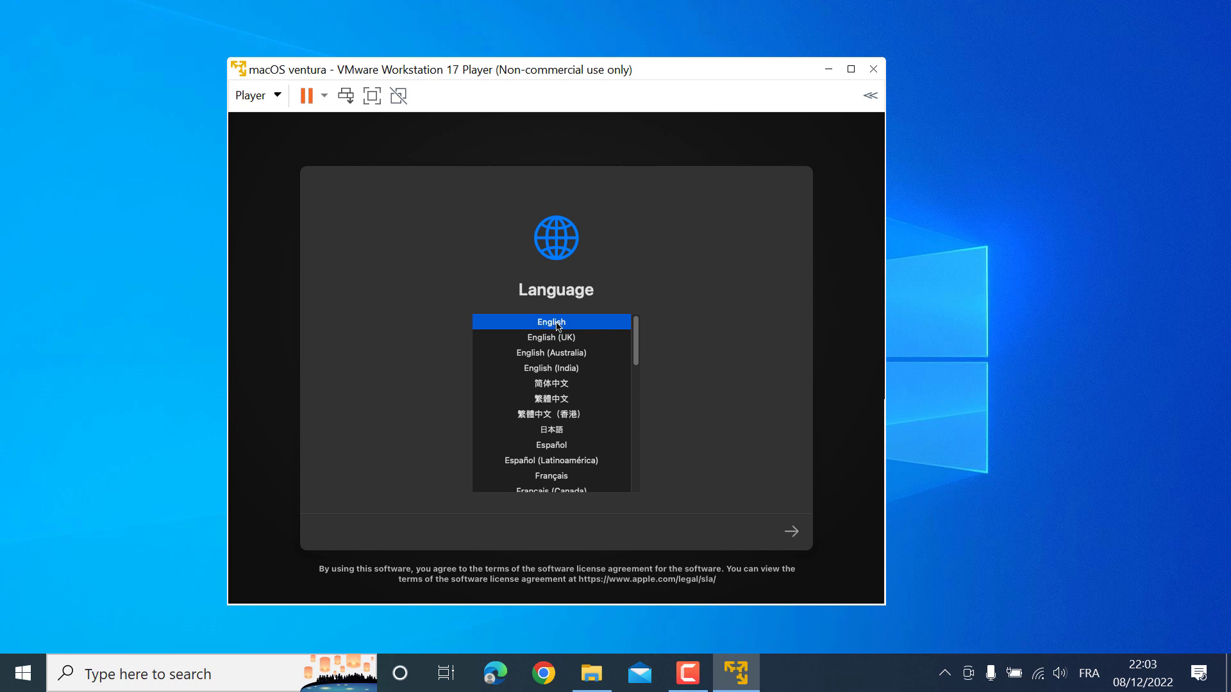
click(790, 531)
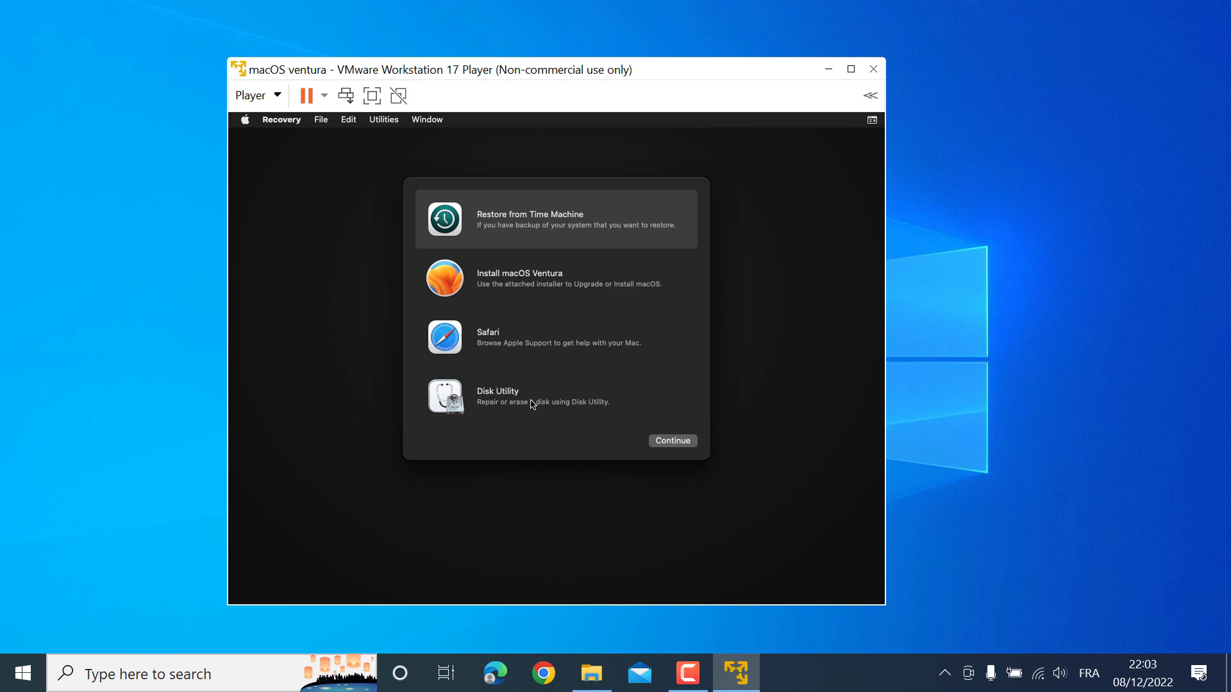
Open Disk Utility and select the VMware Virtual SATA Hard Drive
click(490, 406)
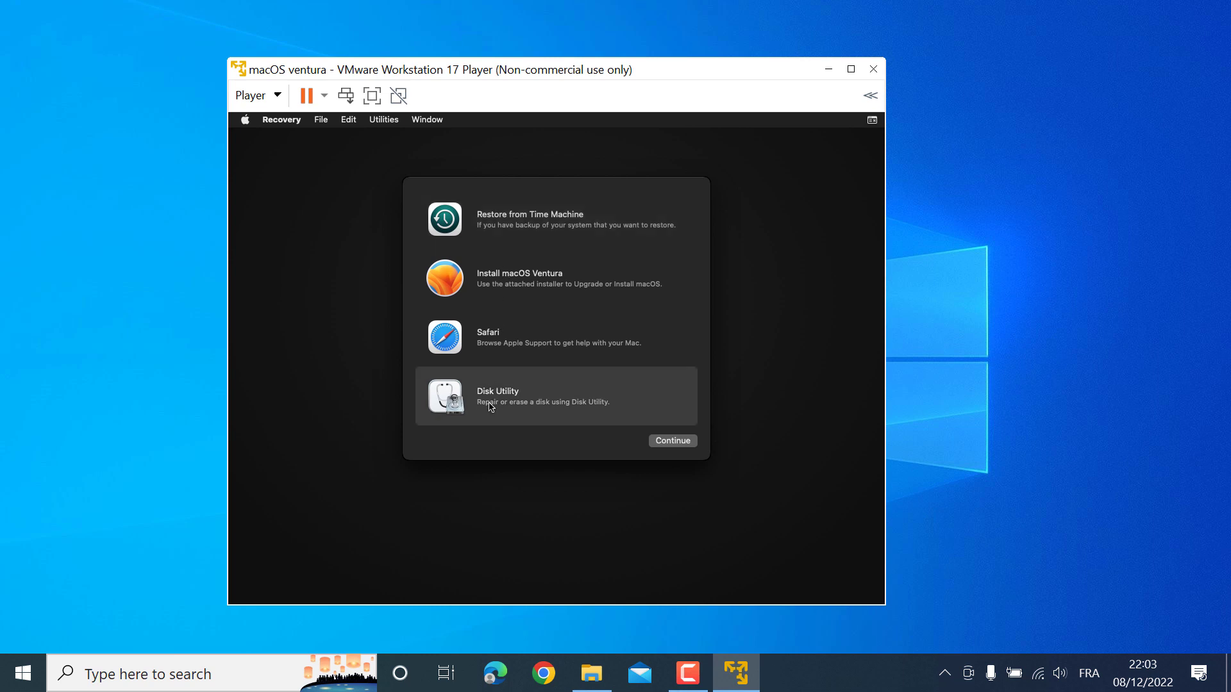
click(681, 447)
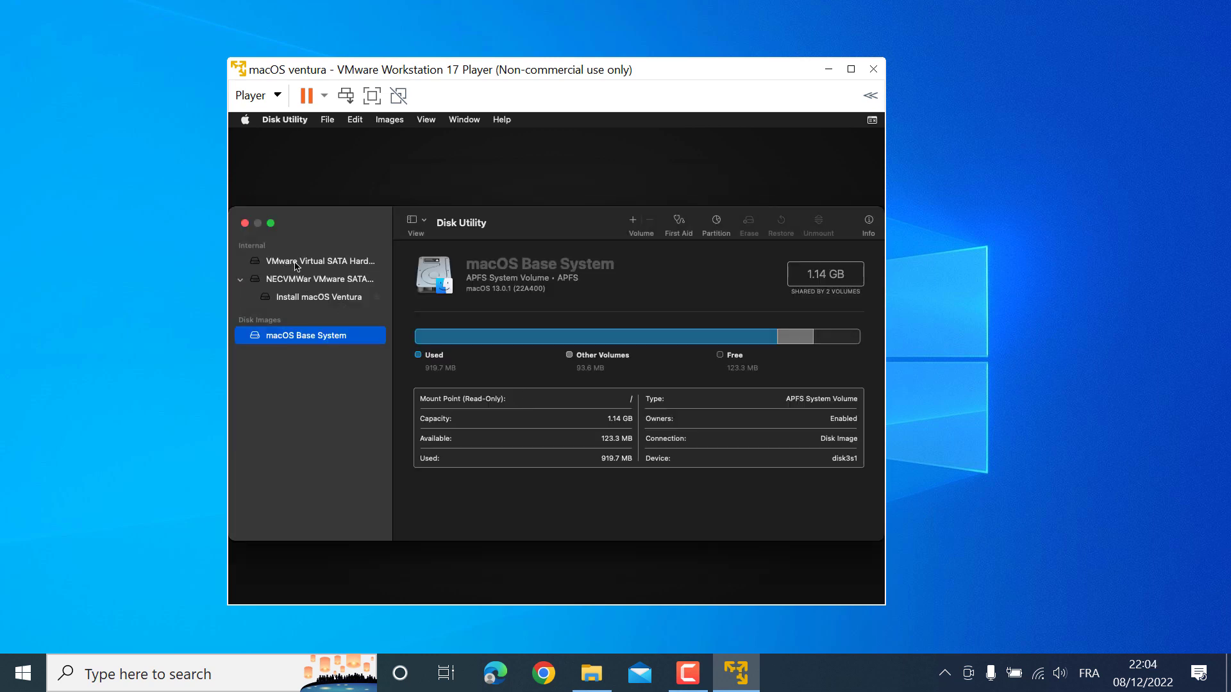
click(296, 263)
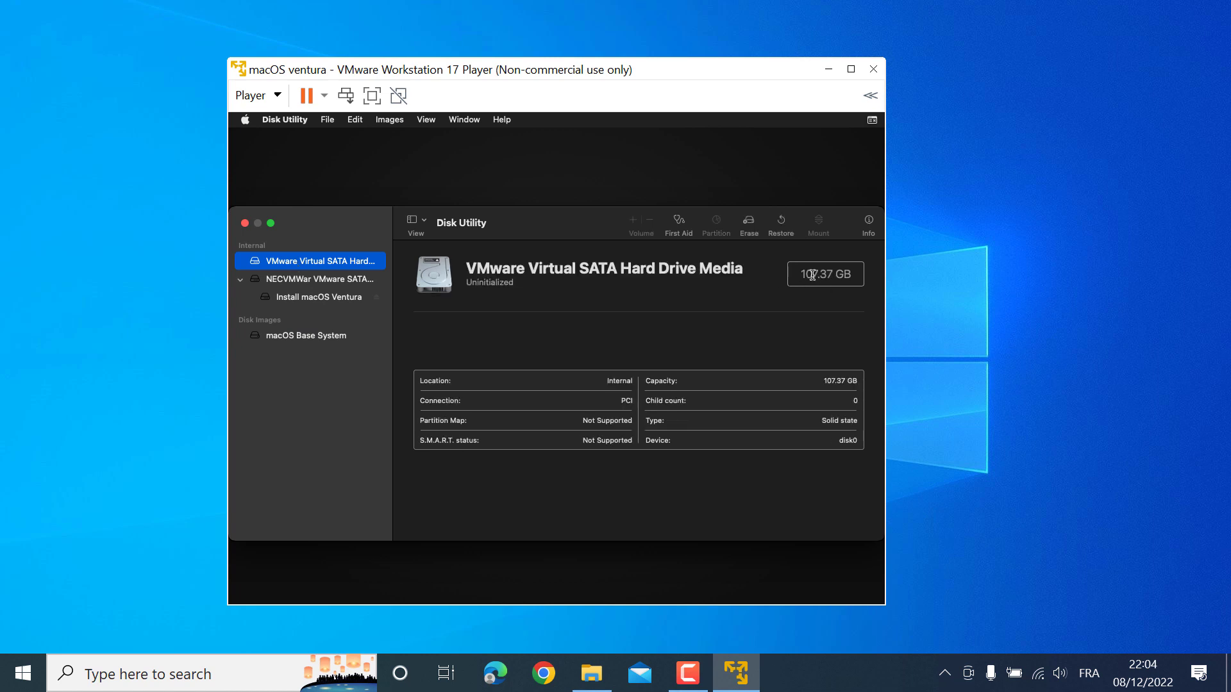
Erase the drive as APFS volume 'macOs Ventura' and close Disk Utility
click(744, 224)
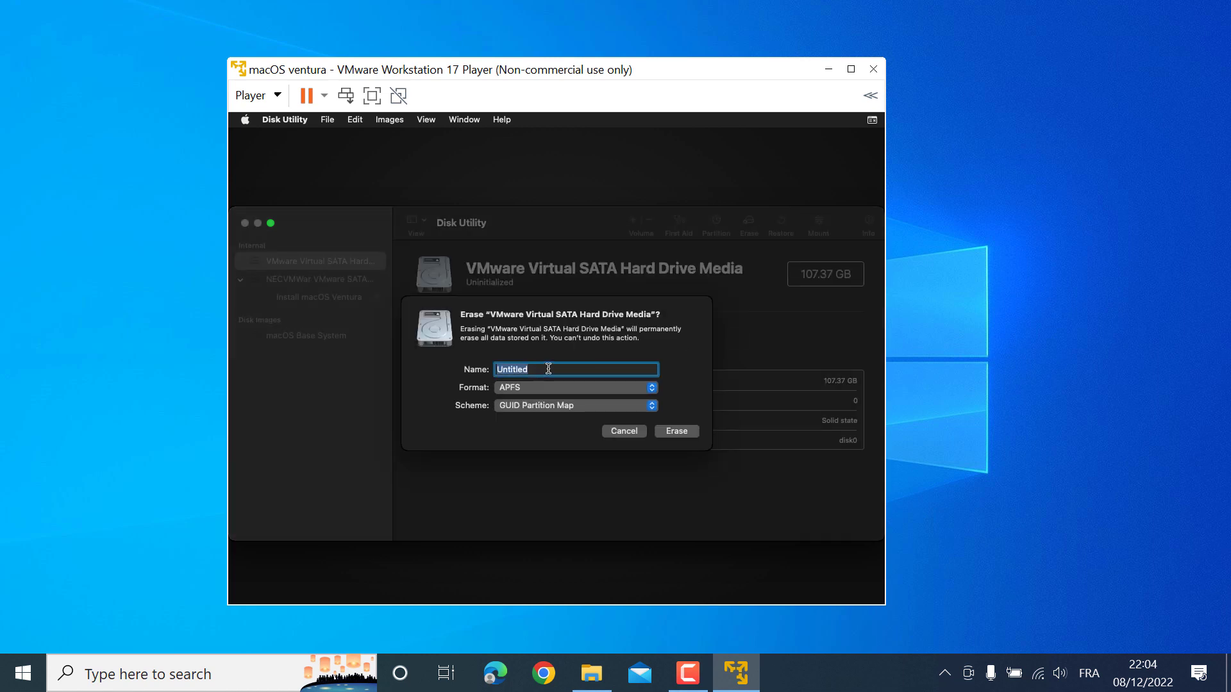
key(BackSpace)
text(;qco)
key(BackSpace)
key(BackSpace)
key(BackSpace)
key(BackSpace)
text(macOs Ventura)
click(678, 432)
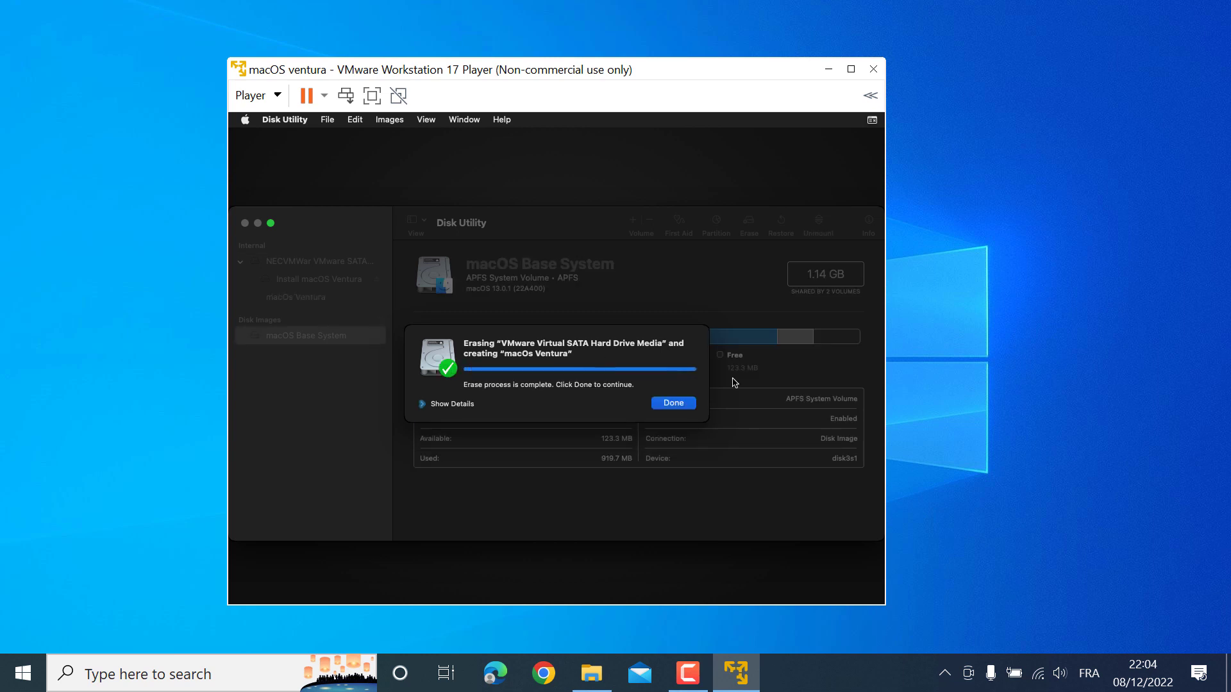
click(670, 403)
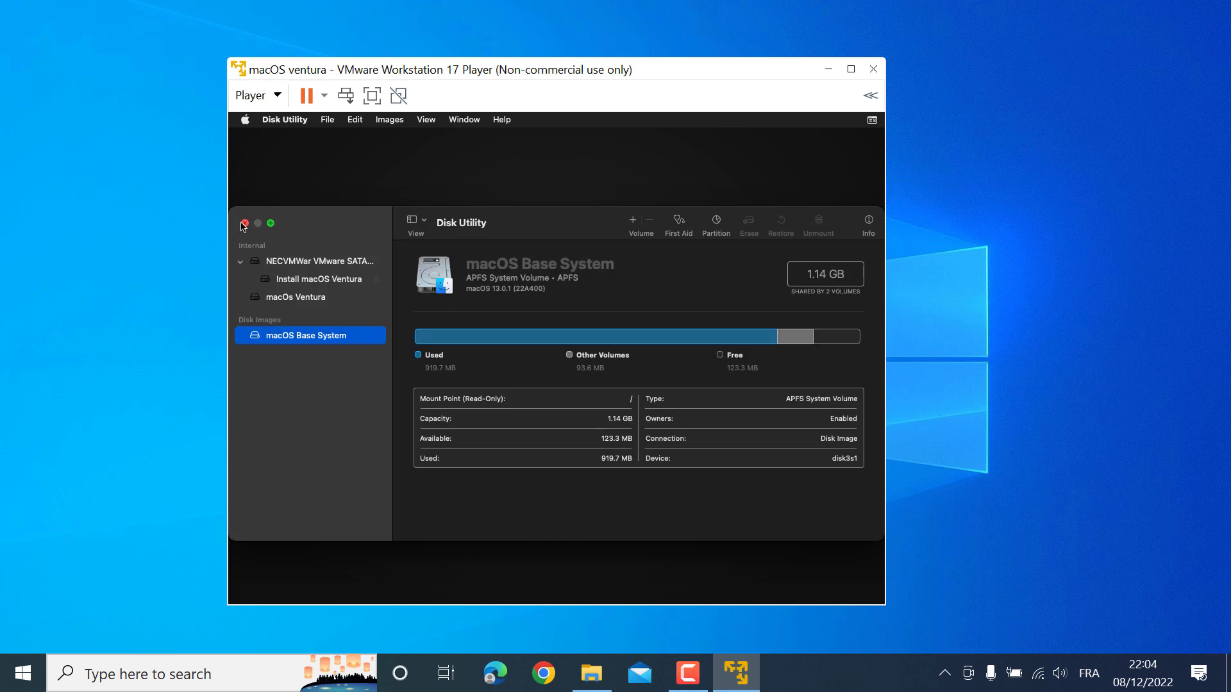
click(243, 223)
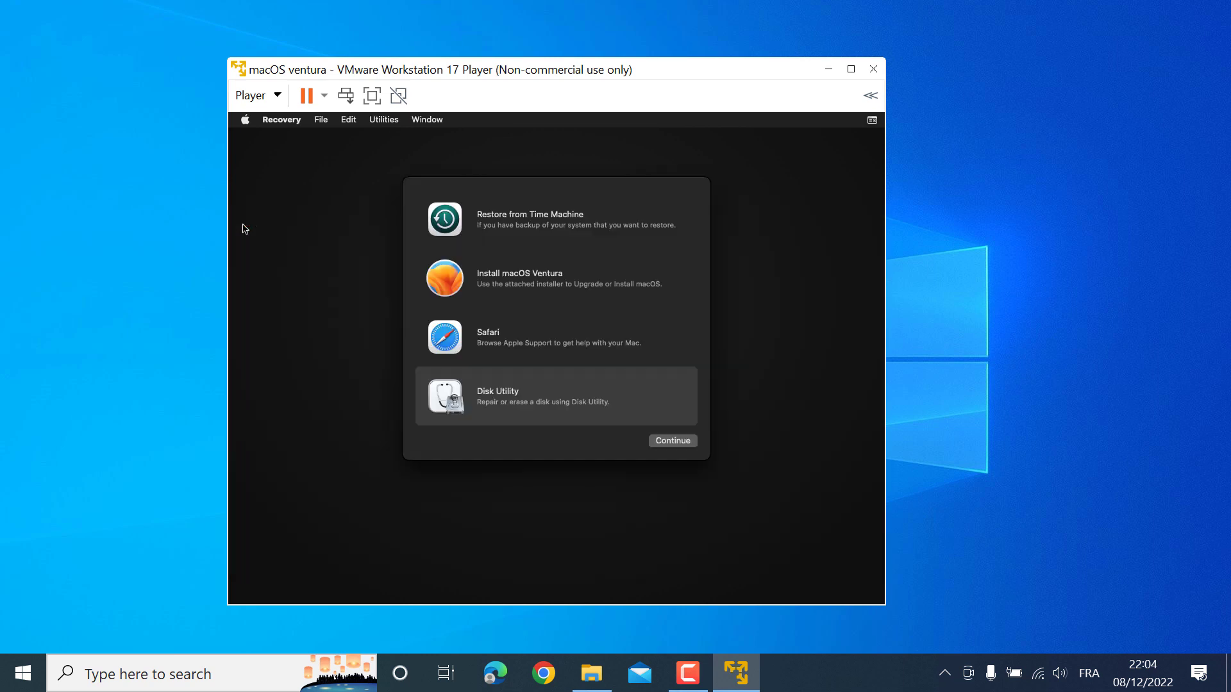
Run Install macOS Ventura, agree to the license, and install onto the macOs Ventura disk
click(553, 294)
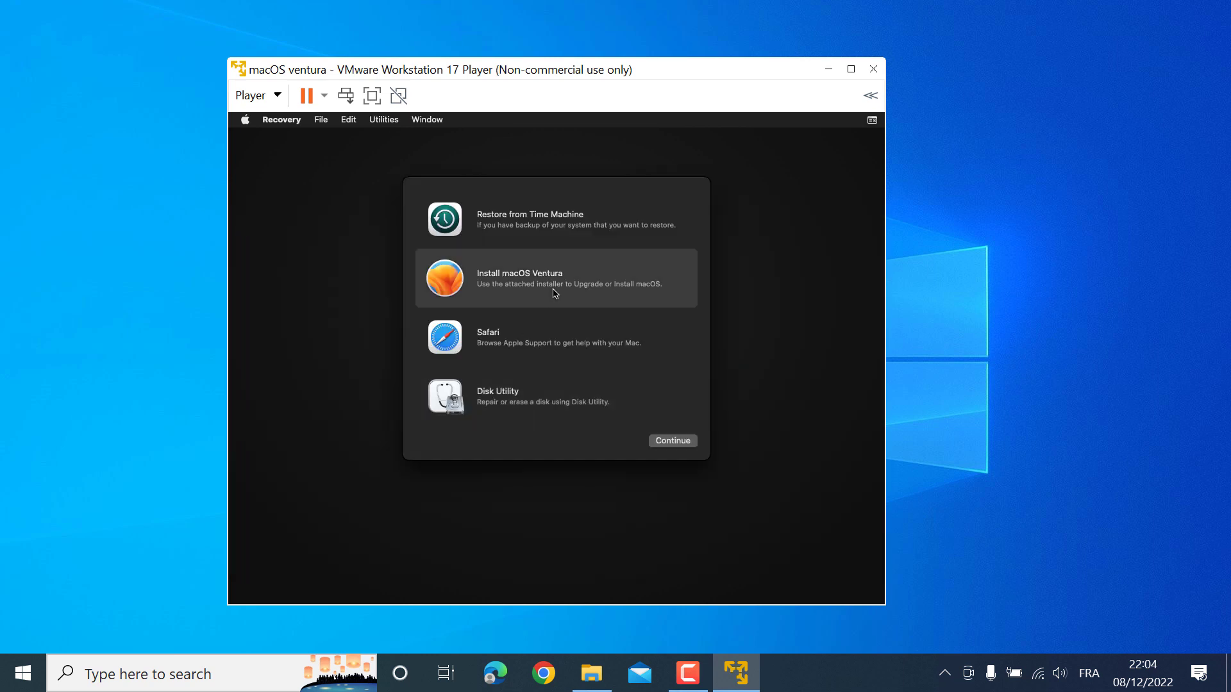
click(670, 444)
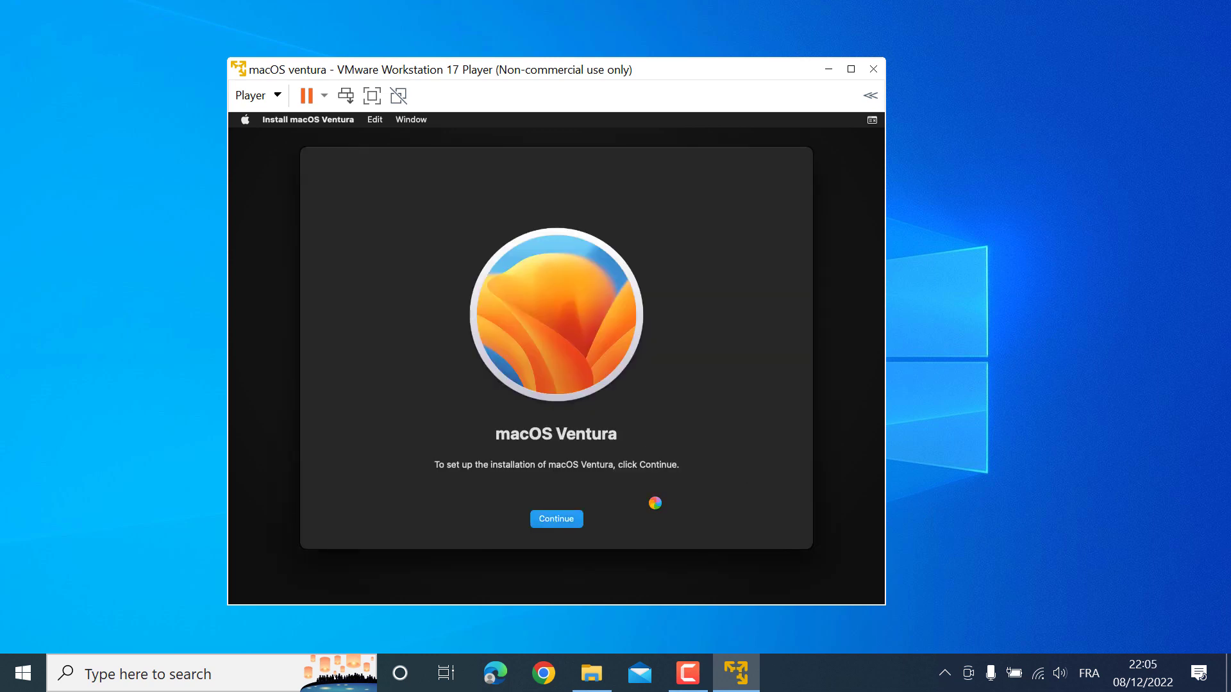
click(593, 397)
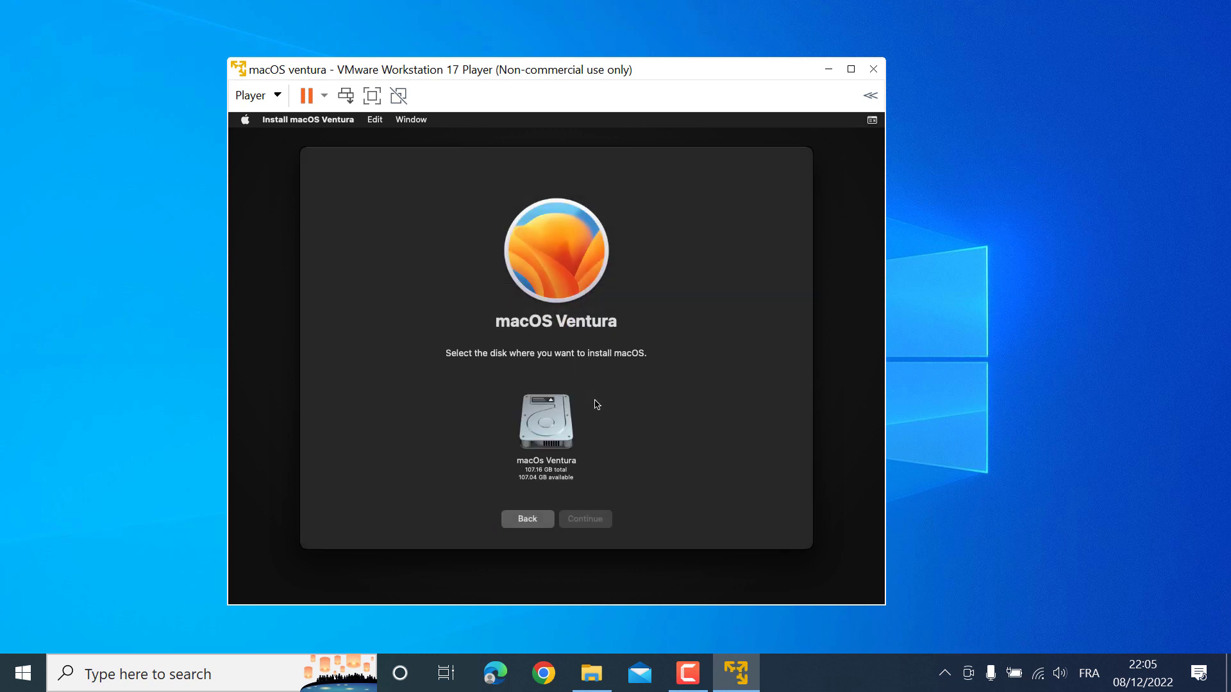
click(549, 430)
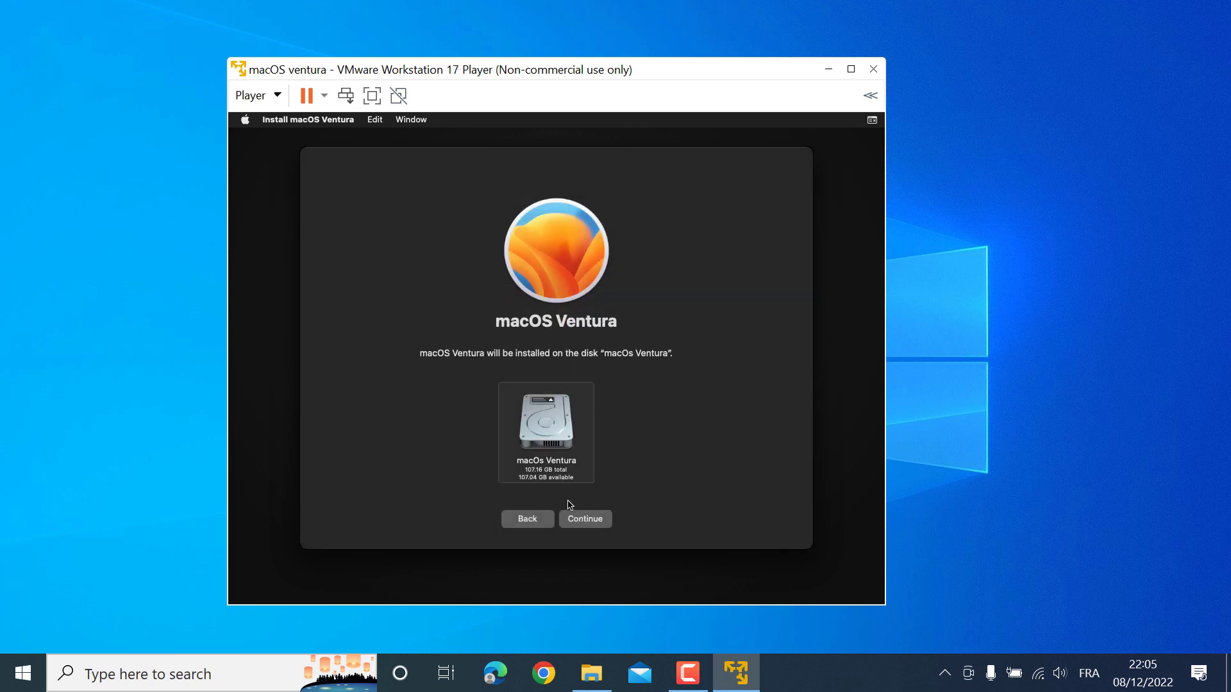
click(589, 520)
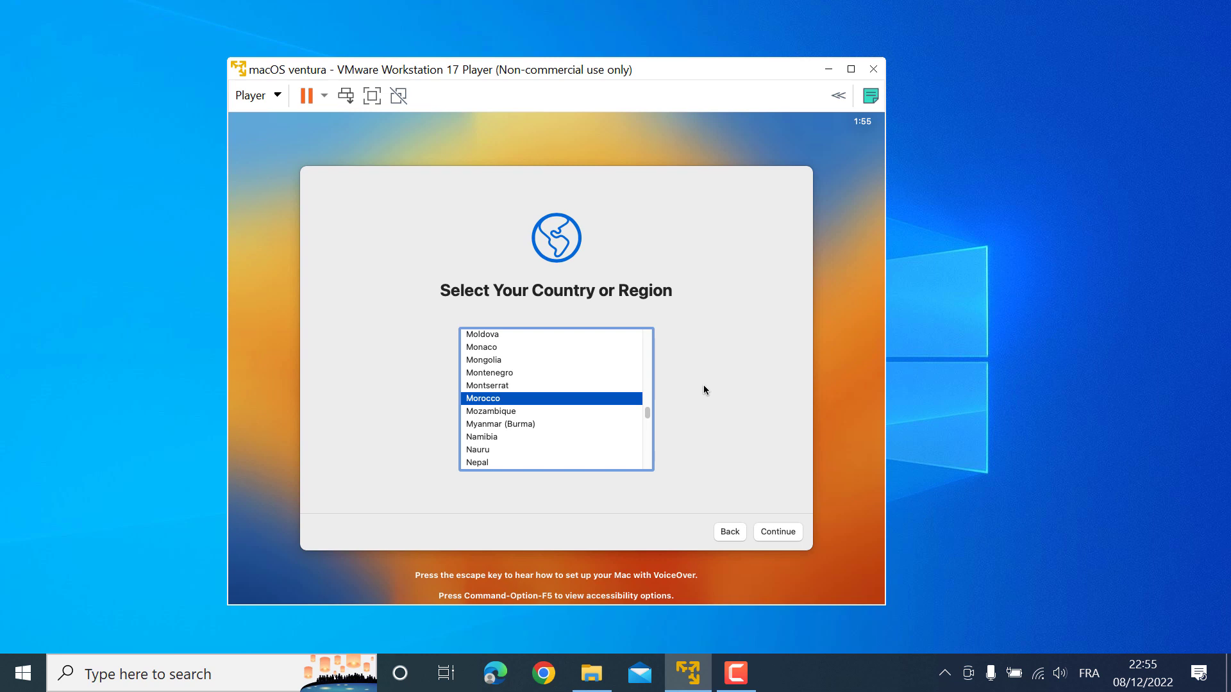
Choose Morocco as region, keep language and accessibility defaults, and continue without internet
click(781, 539)
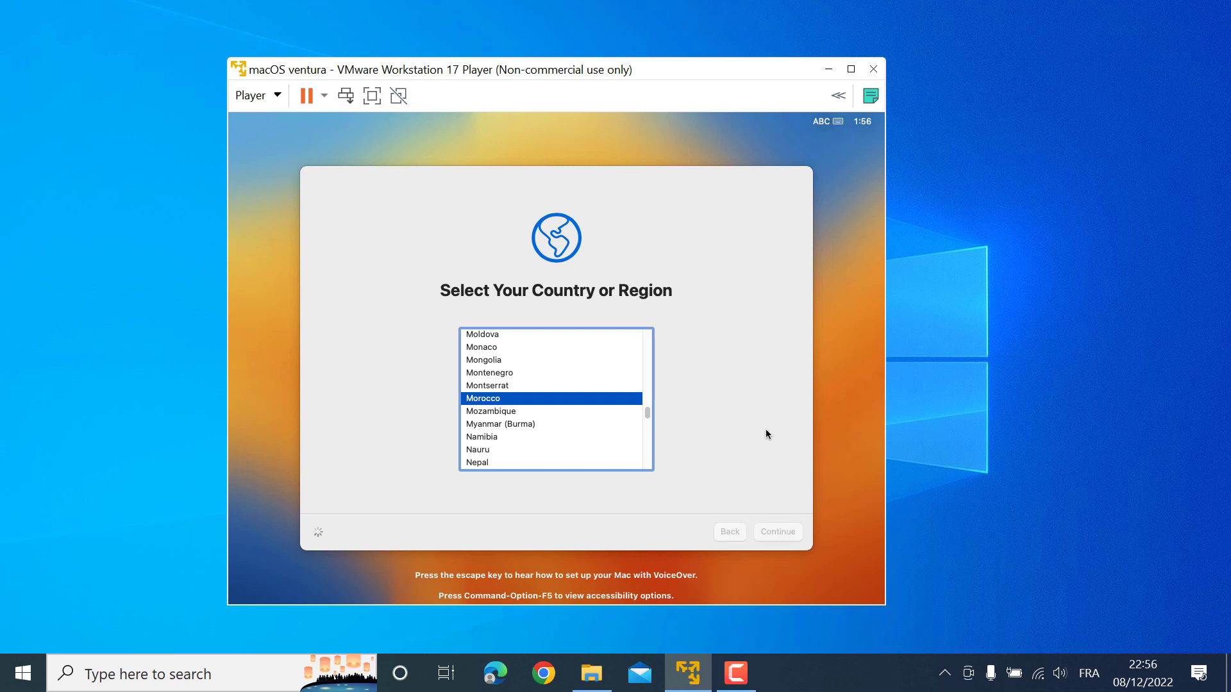
click(777, 532)
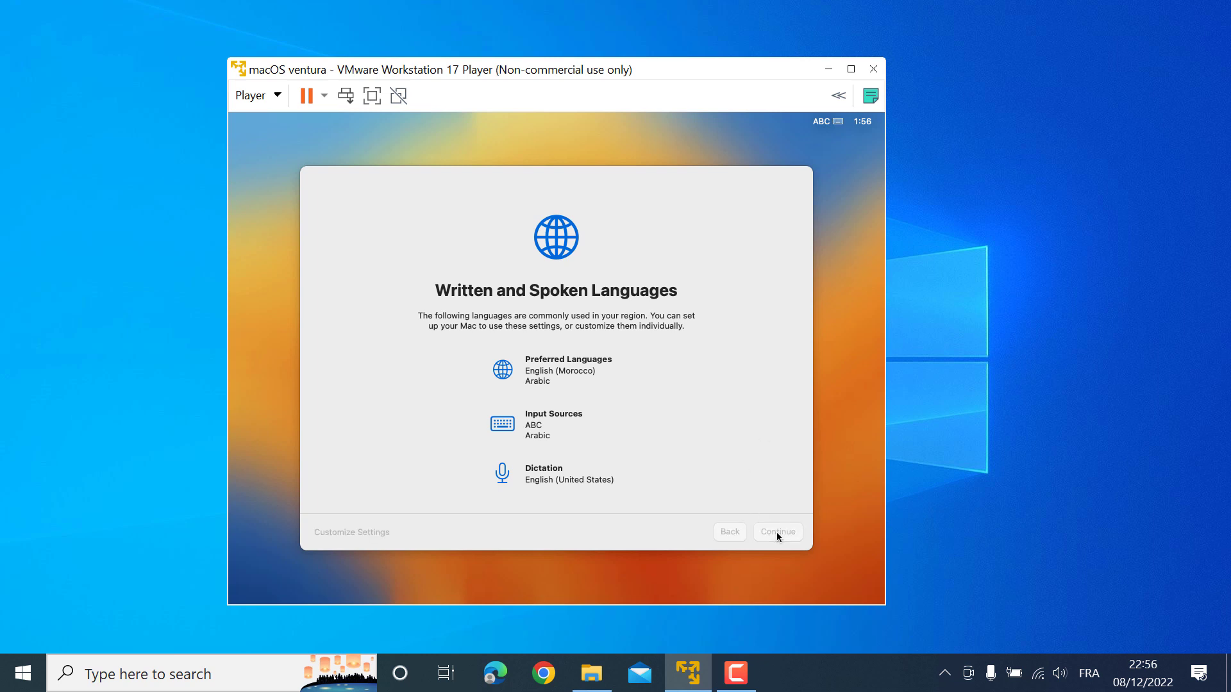
click(780, 532)
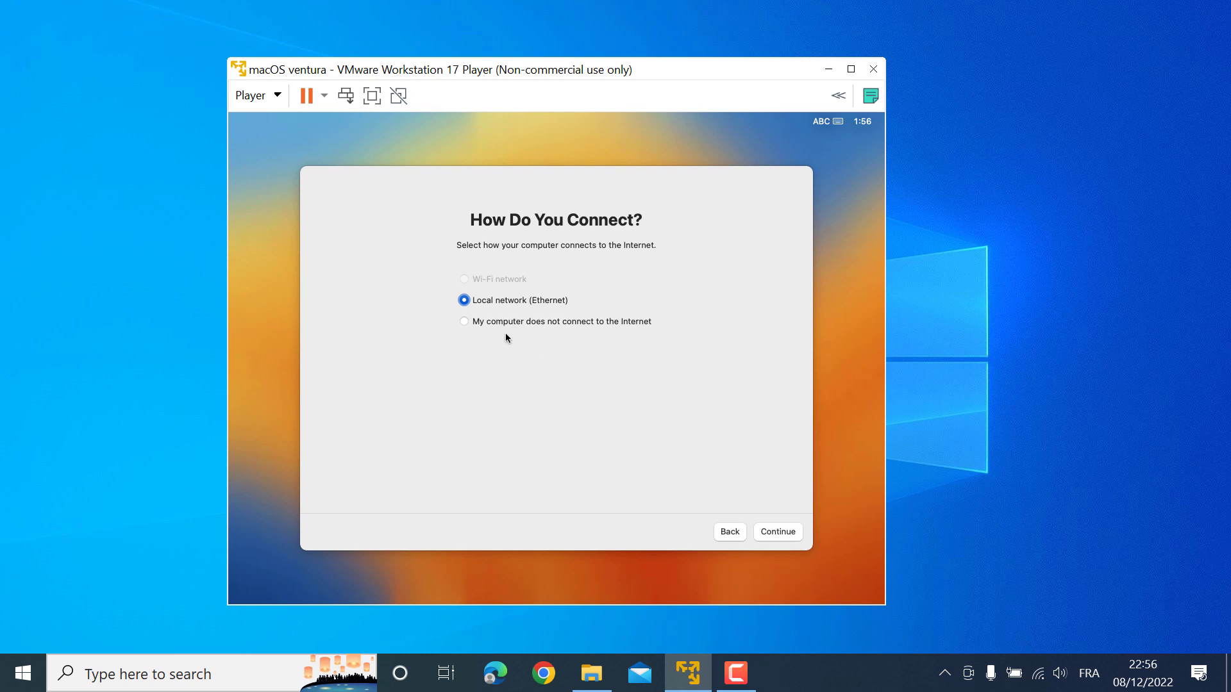
click(465, 323)
click(778, 534)
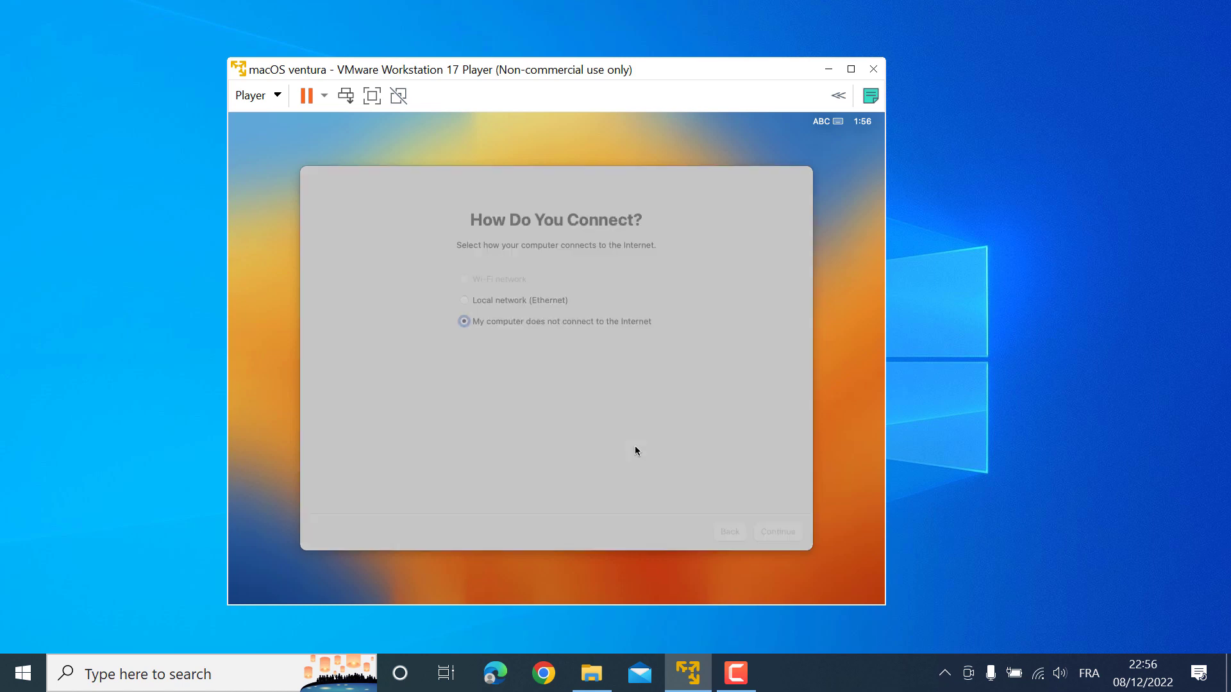
click(594, 424)
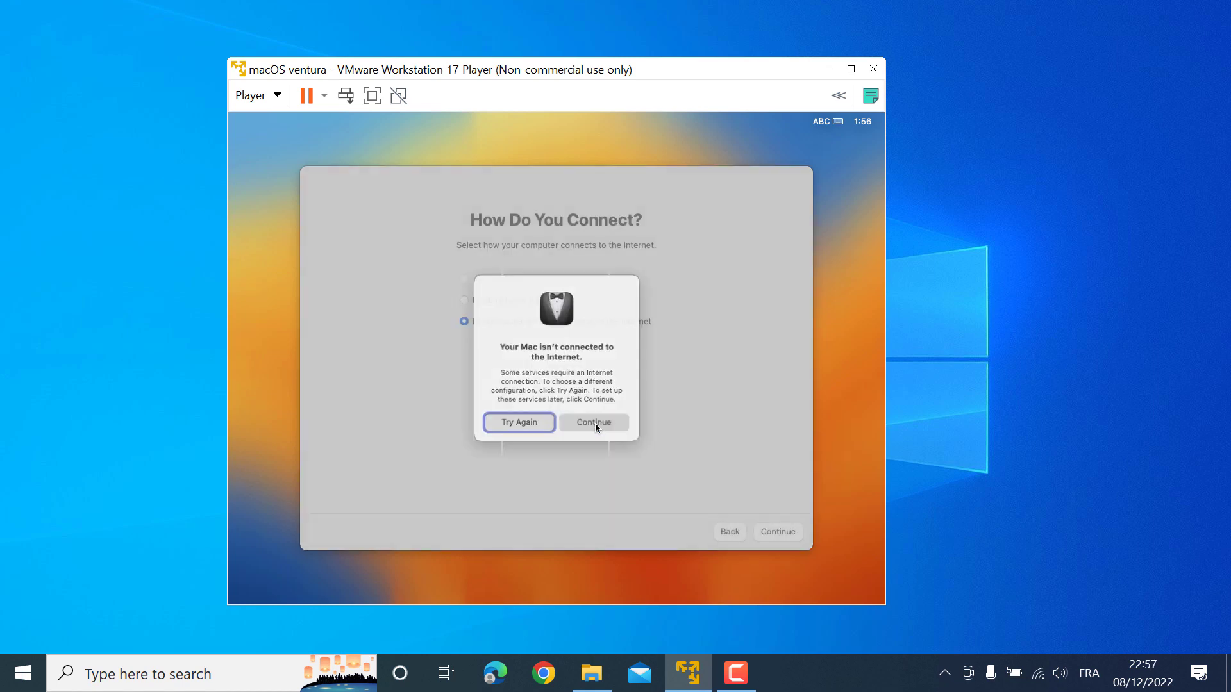
Skip Migration Assistant and agree to the macOS terms and conditions
click(777, 532)
click(325, 535)
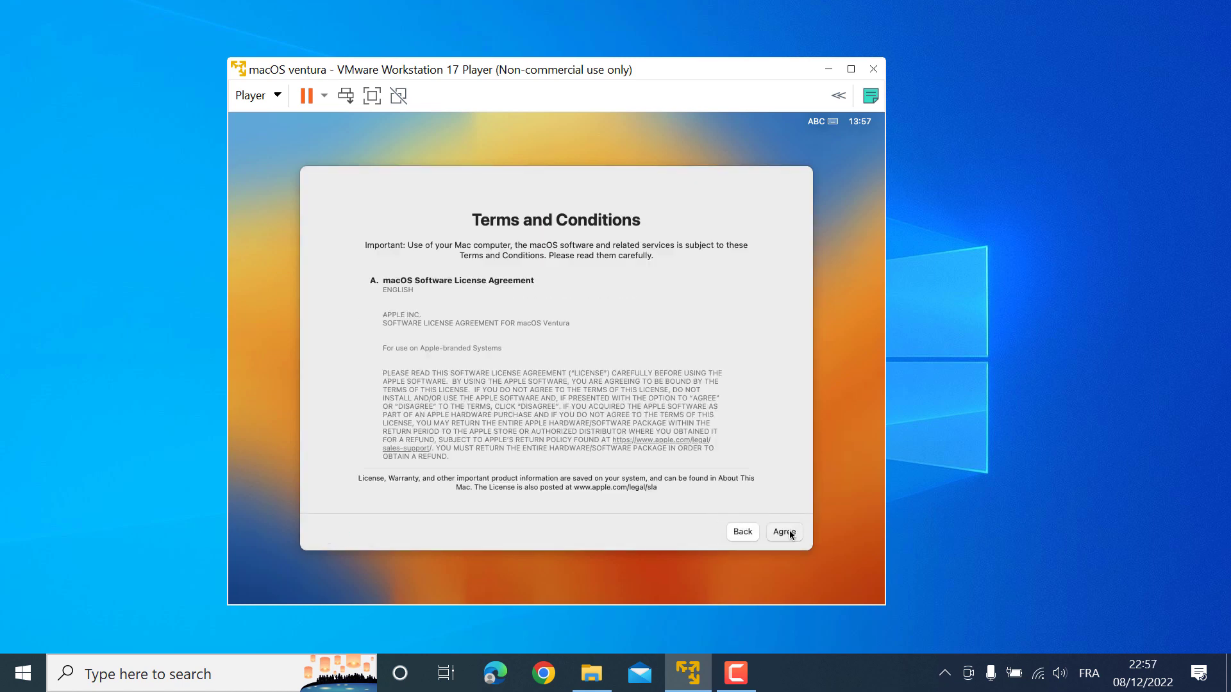
click(785, 532)
click(595, 409)
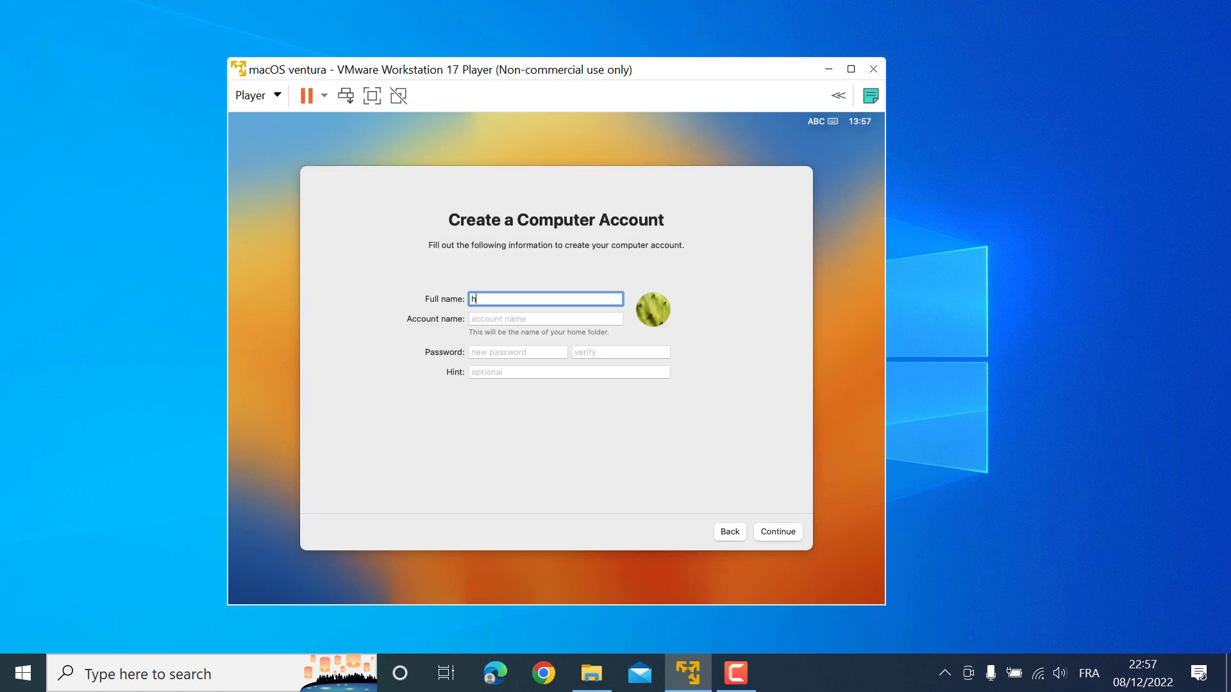
Create the local user account by entering the account name and password
key(Tab)
key(Tab)
key(Tab)
click(779, 531)
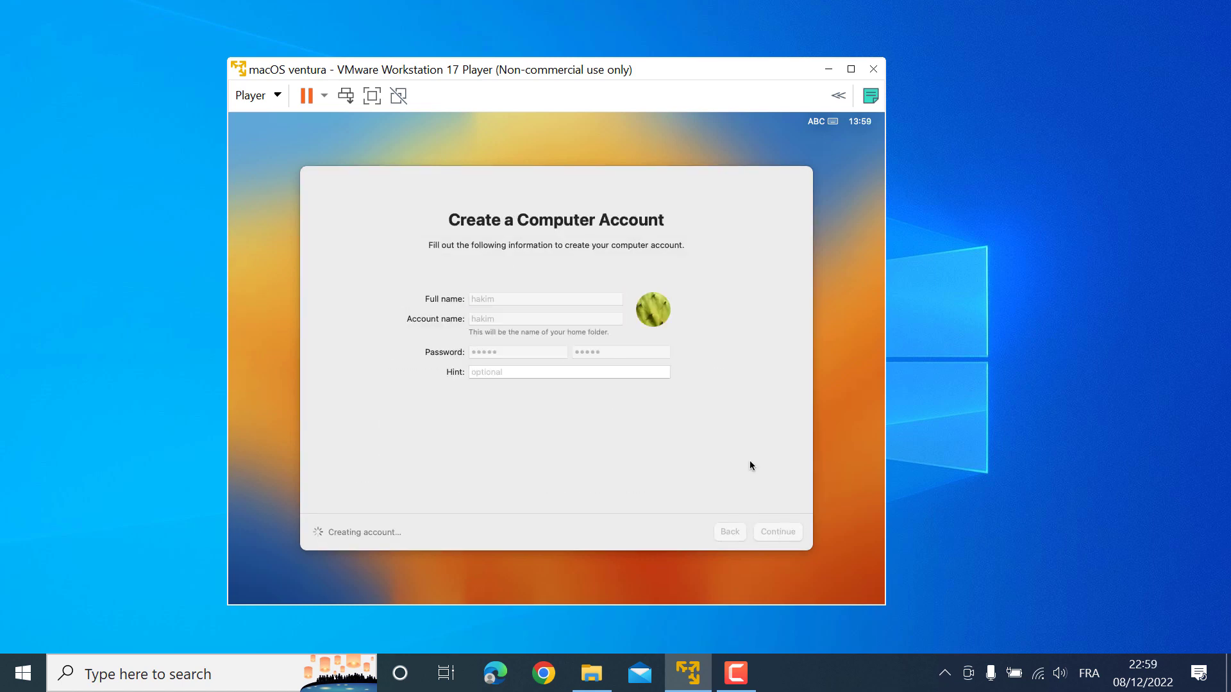
Decline Location Services, set the Casablanca time zone, skip analytics and Screen Time, keep appearance
click(775, 533)
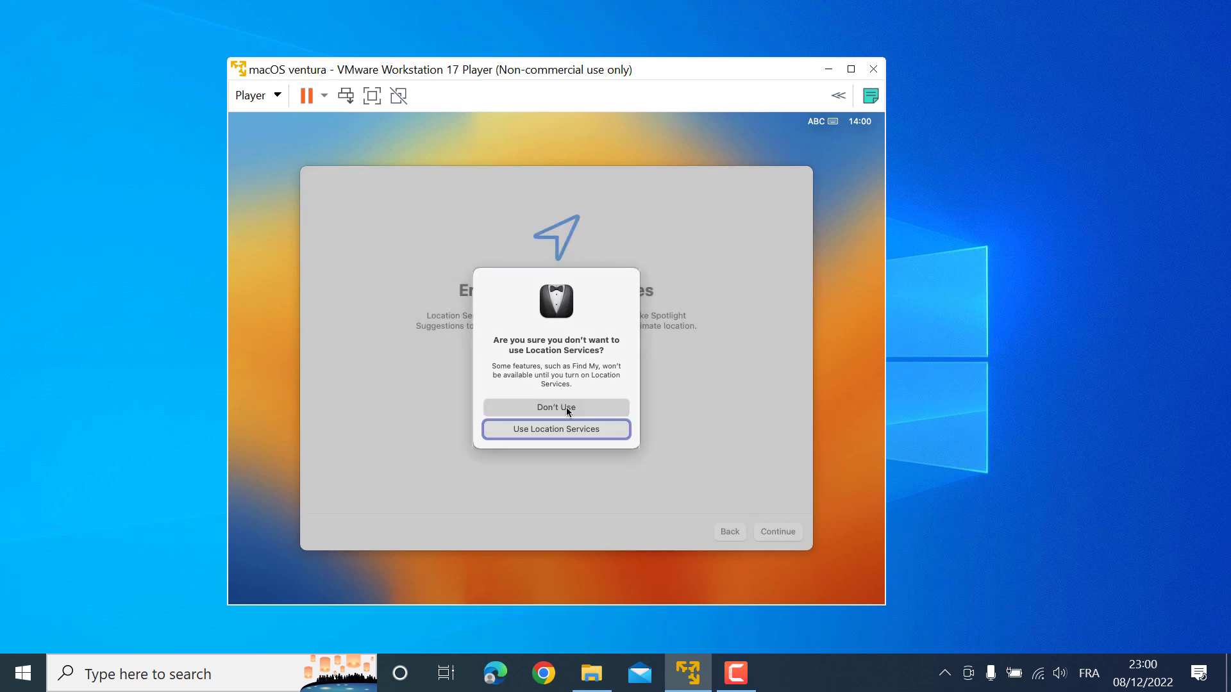
click(564, 403)
click(533, 347)
click(778, 531)
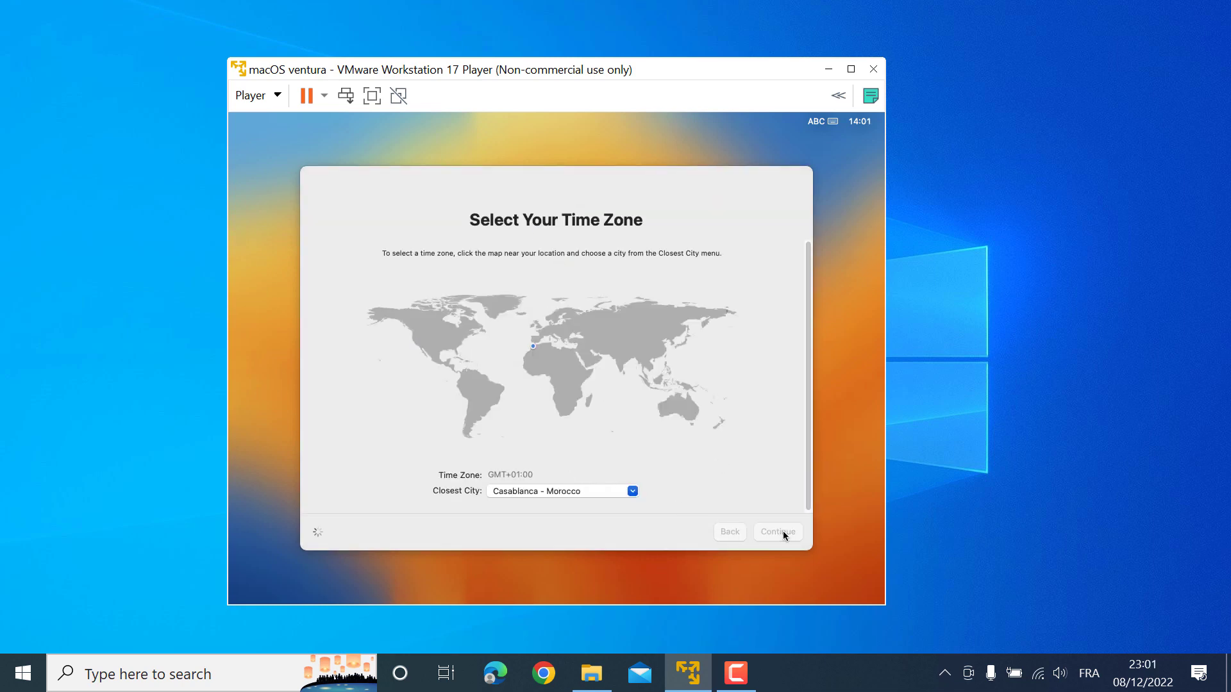
click(777, 531)
click(333, 533)
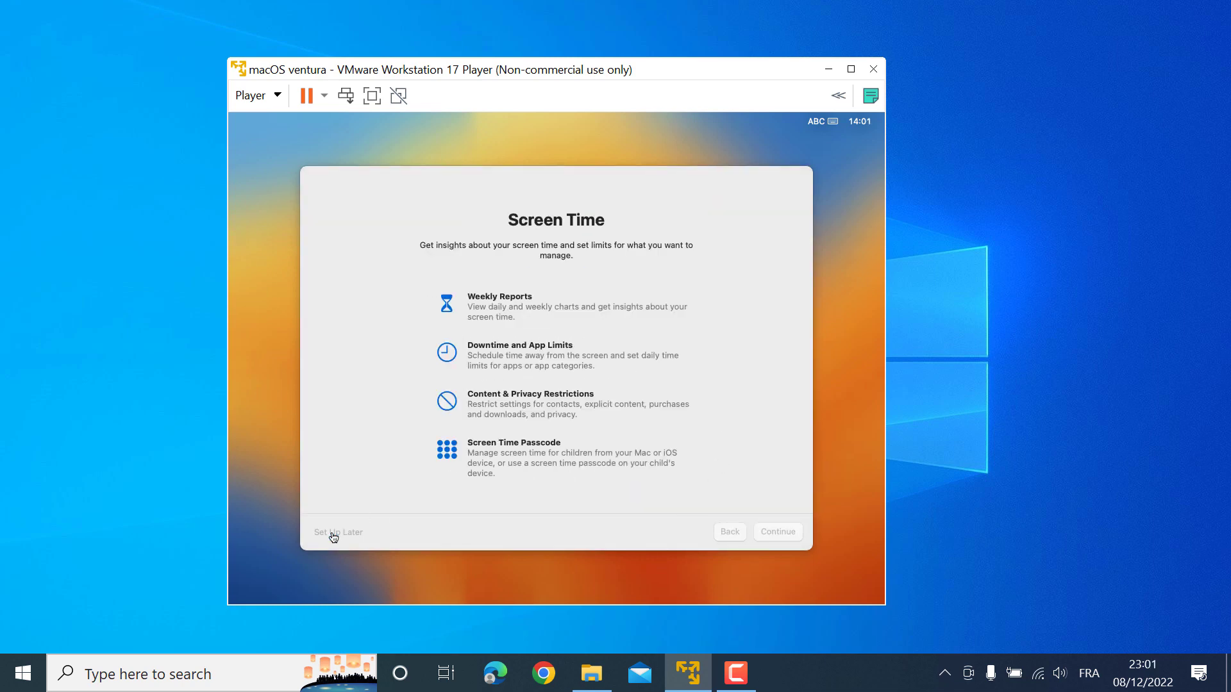
click(778, 532)
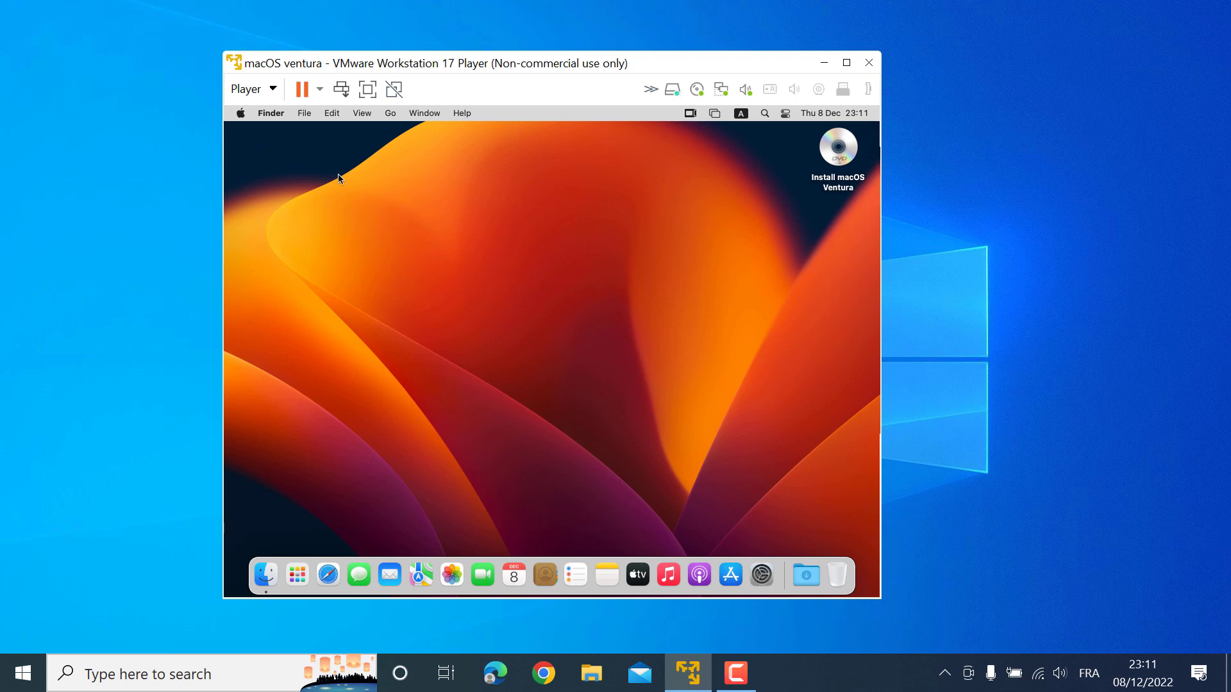
Check About This Mac: macOS Ventura 13.0.1 with 4 GB memory and 3 MB graphics
click(367, 89)
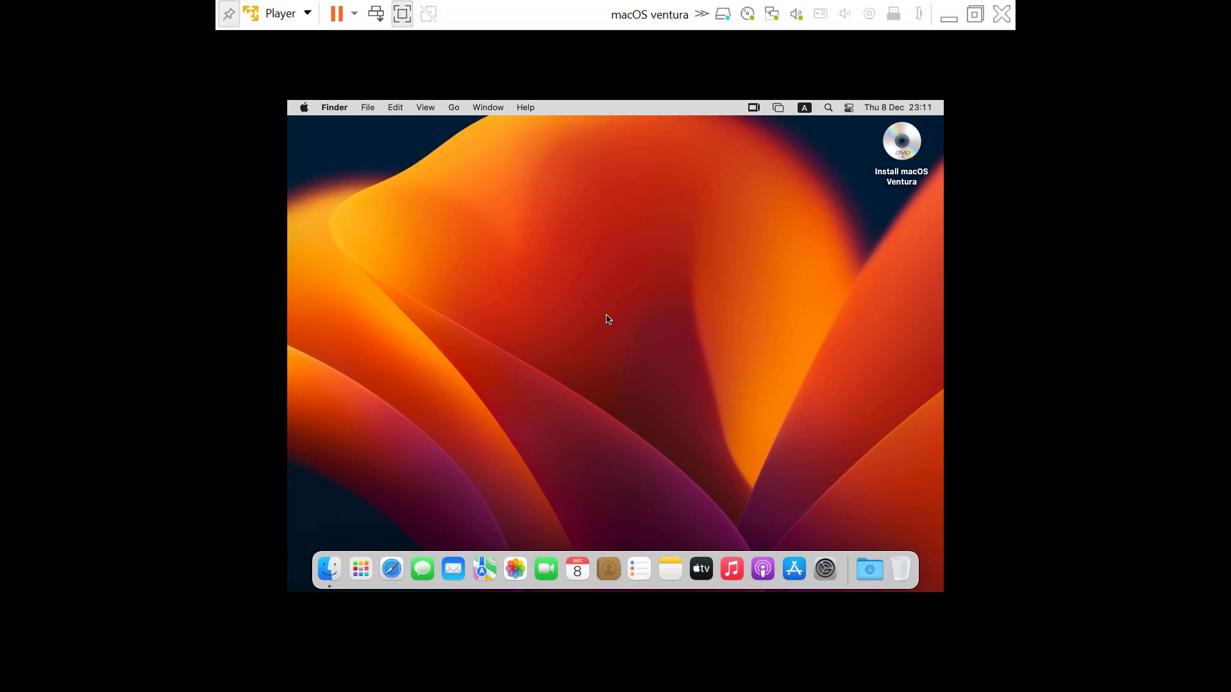
click(403, 13)
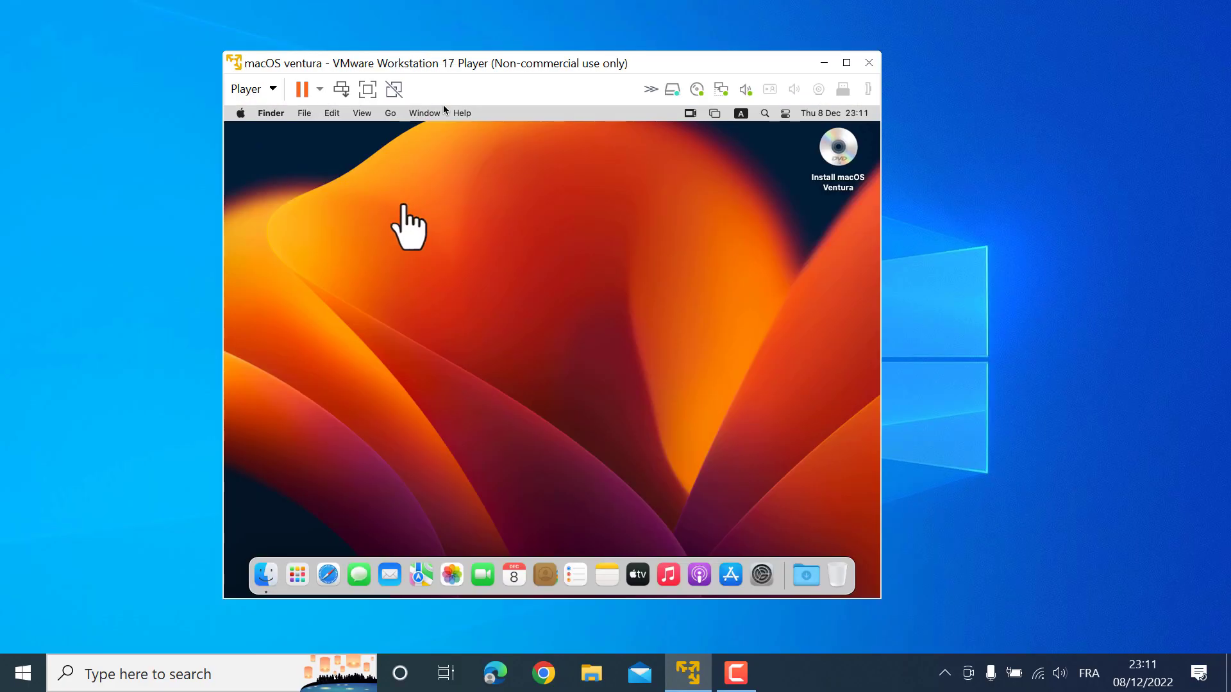
click(240, 114)
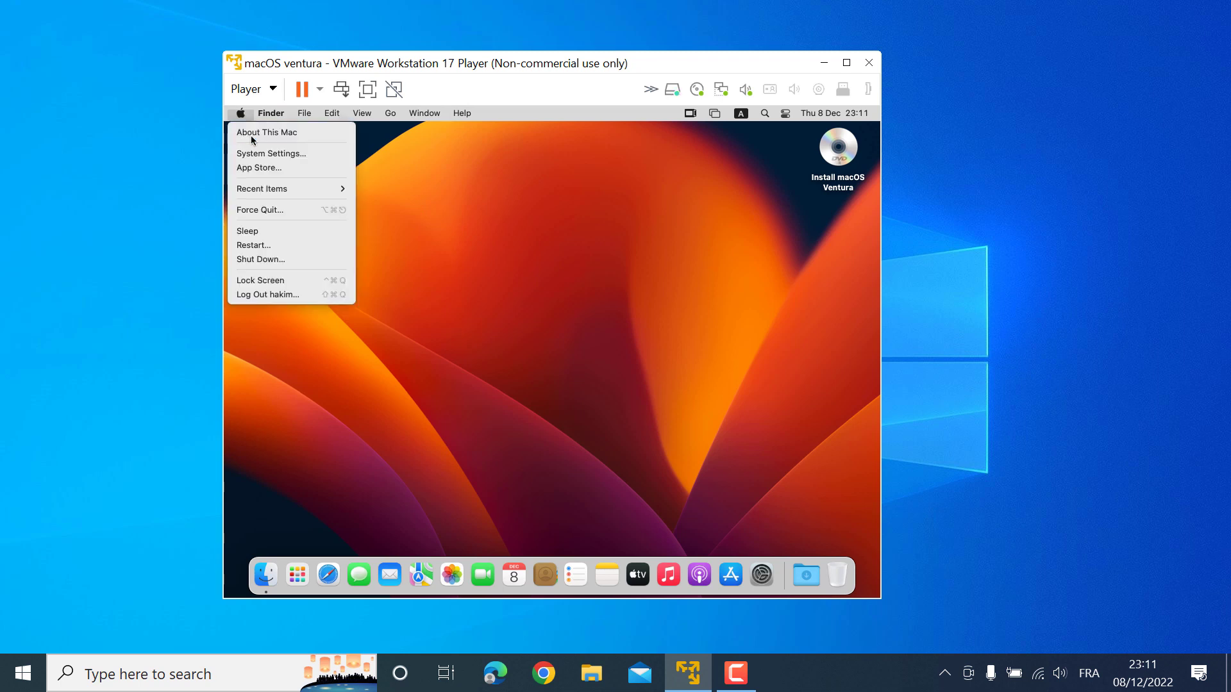
click(361, 216)
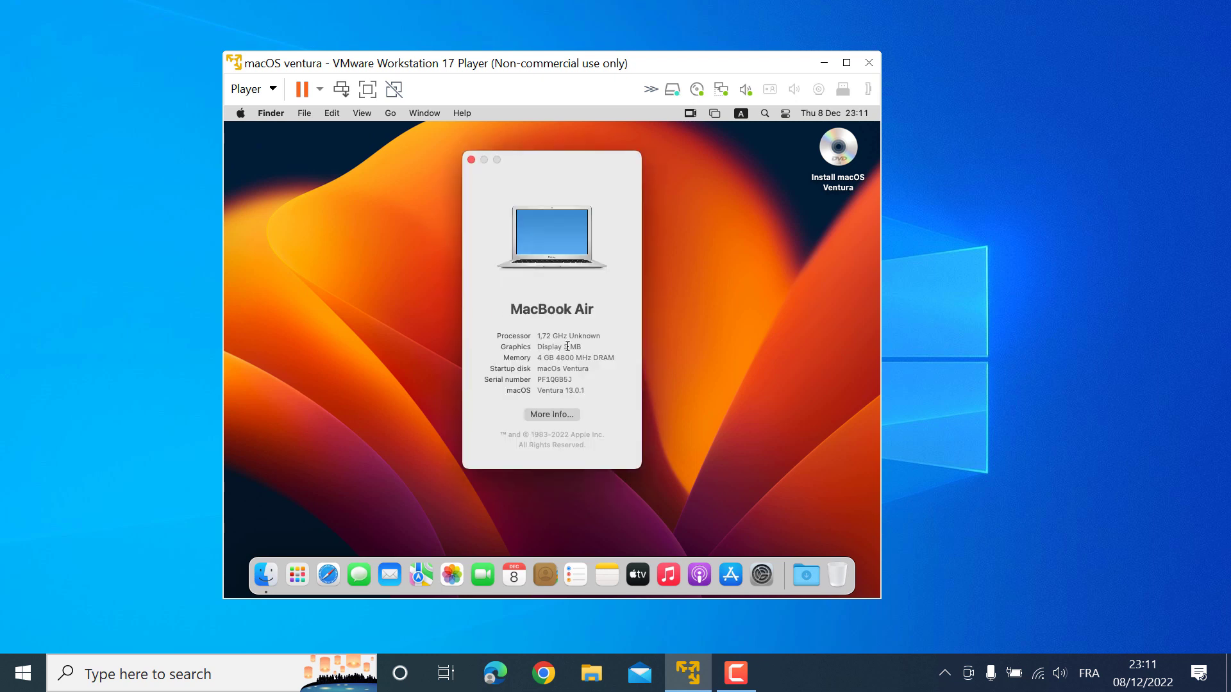
drag(564, 346, 581, 347)
click(560, 349)
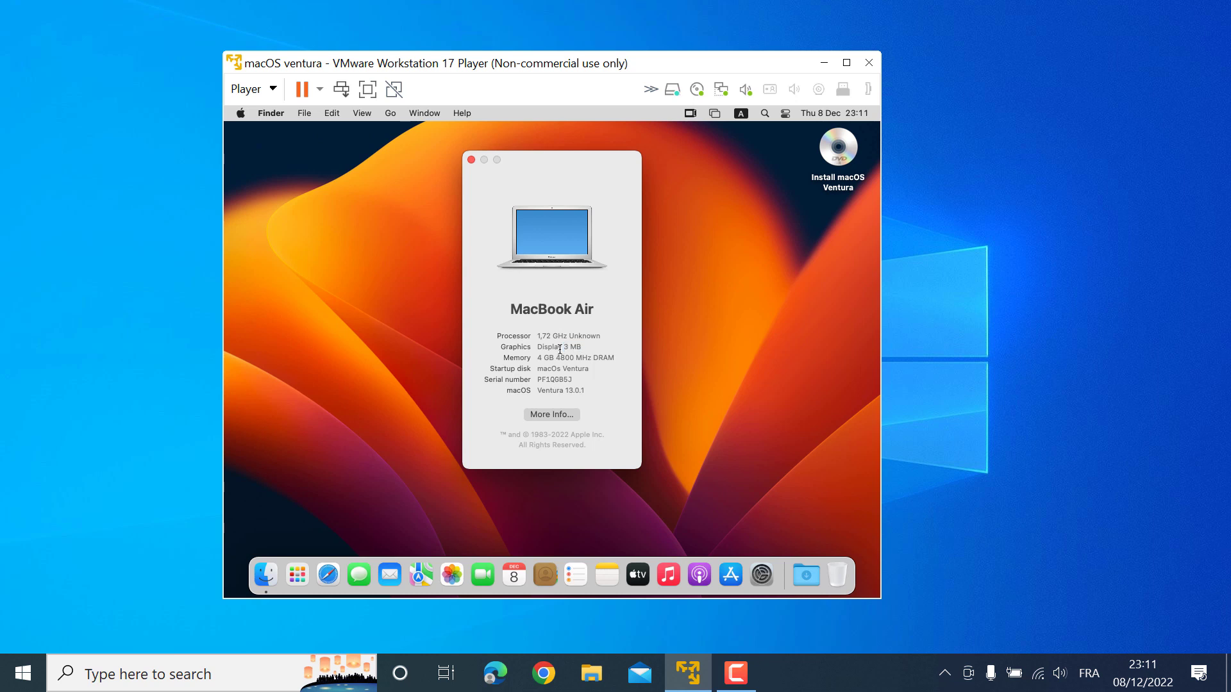
Close About This Mac and eject the Install macOS Ventura disc
click(470, 160)
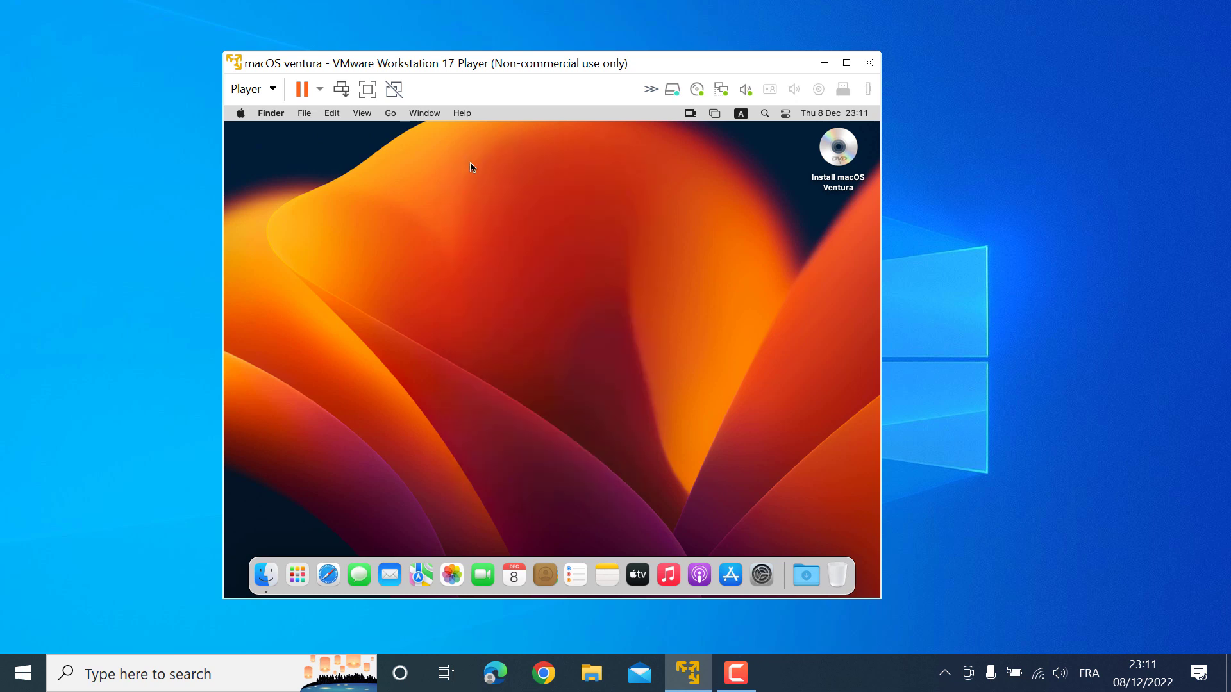
right_click(836, 152)
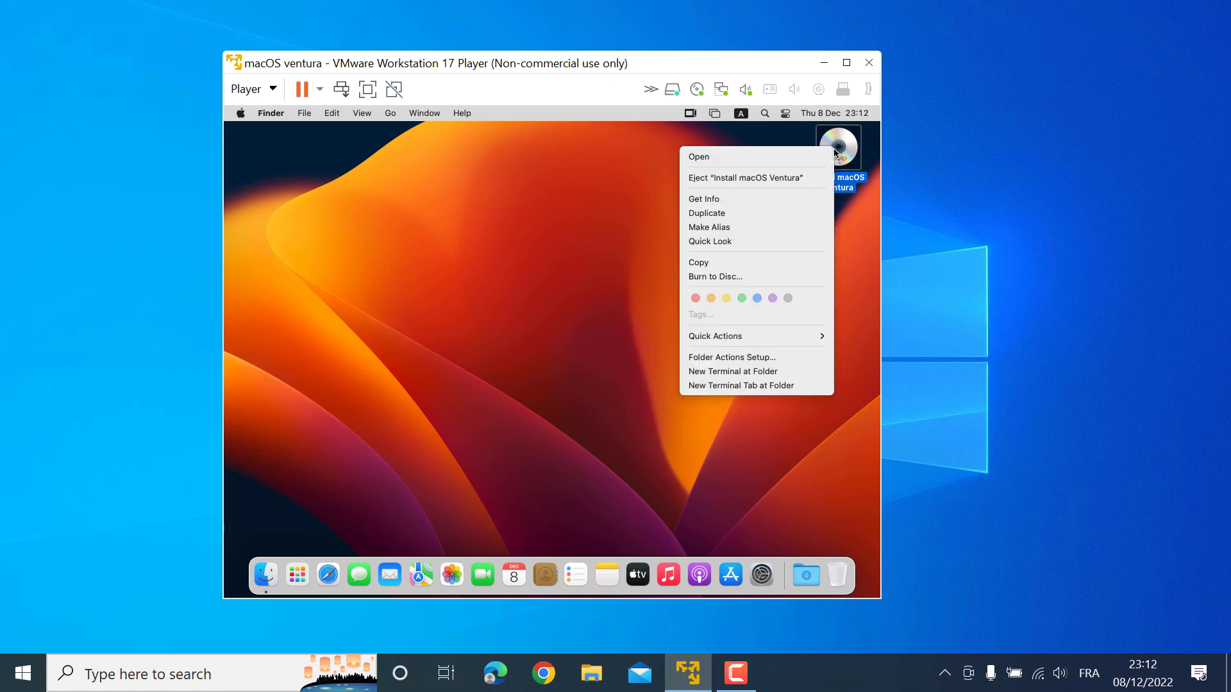
click(723, 183)
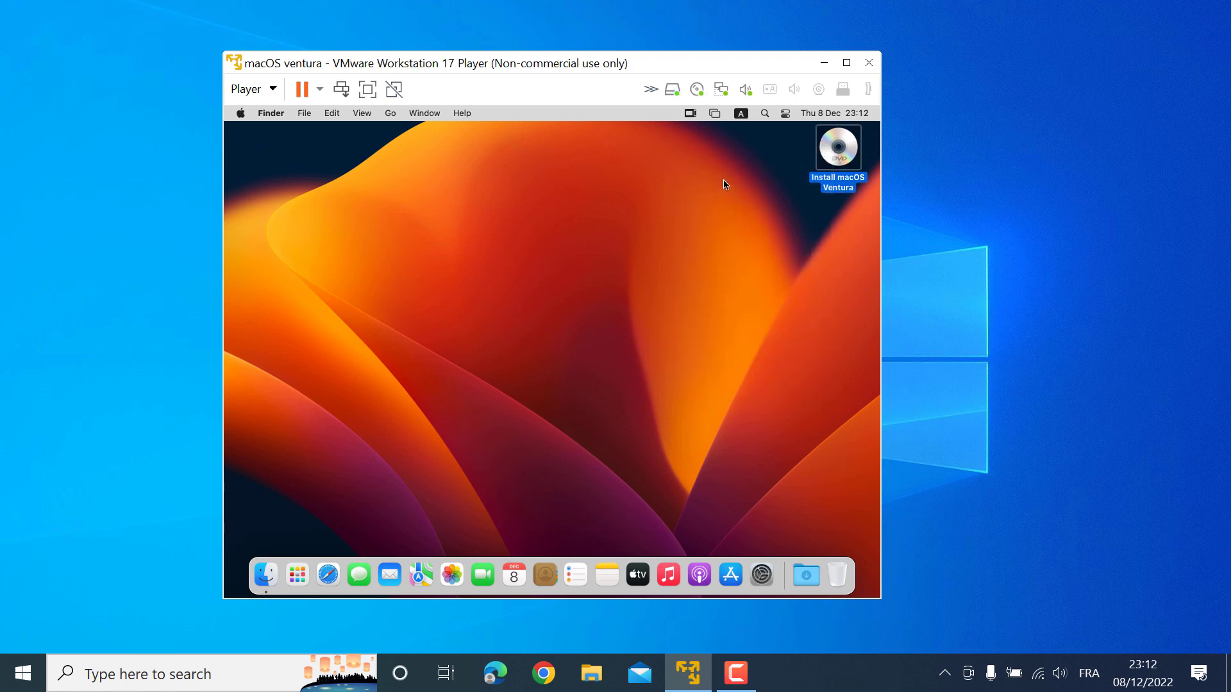
Point the virtual CD/DVD drive at the VMware_Tools.iso image
click(651, 89)
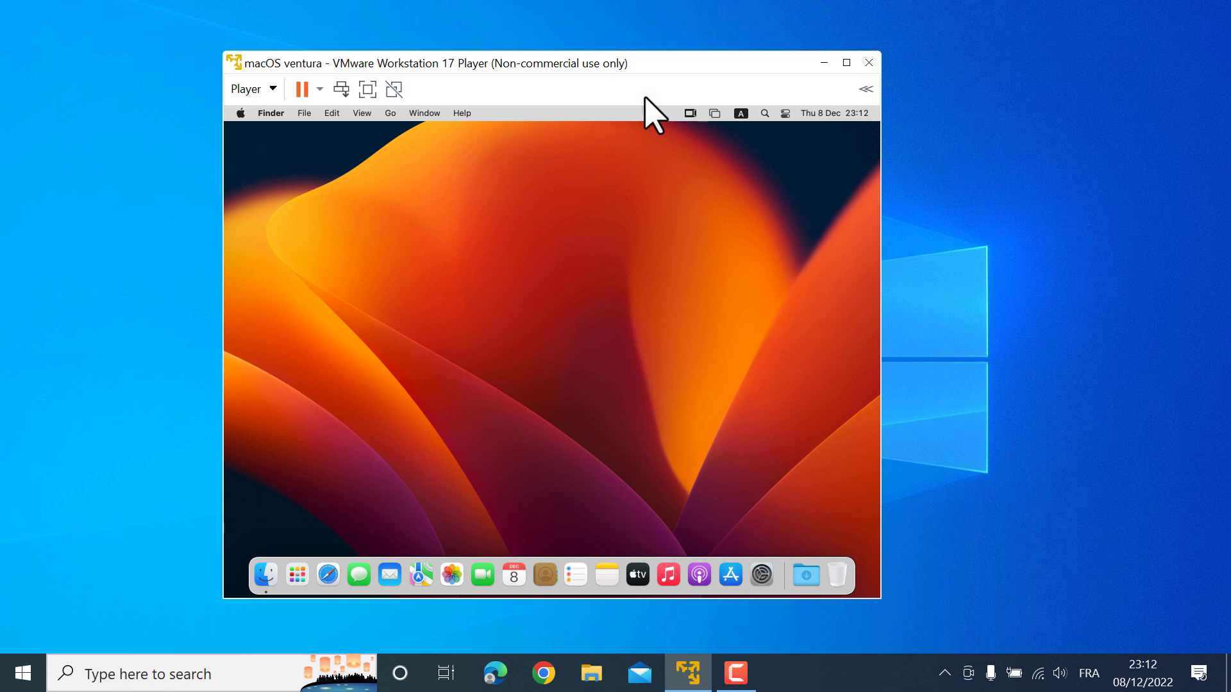
click(865, 90)
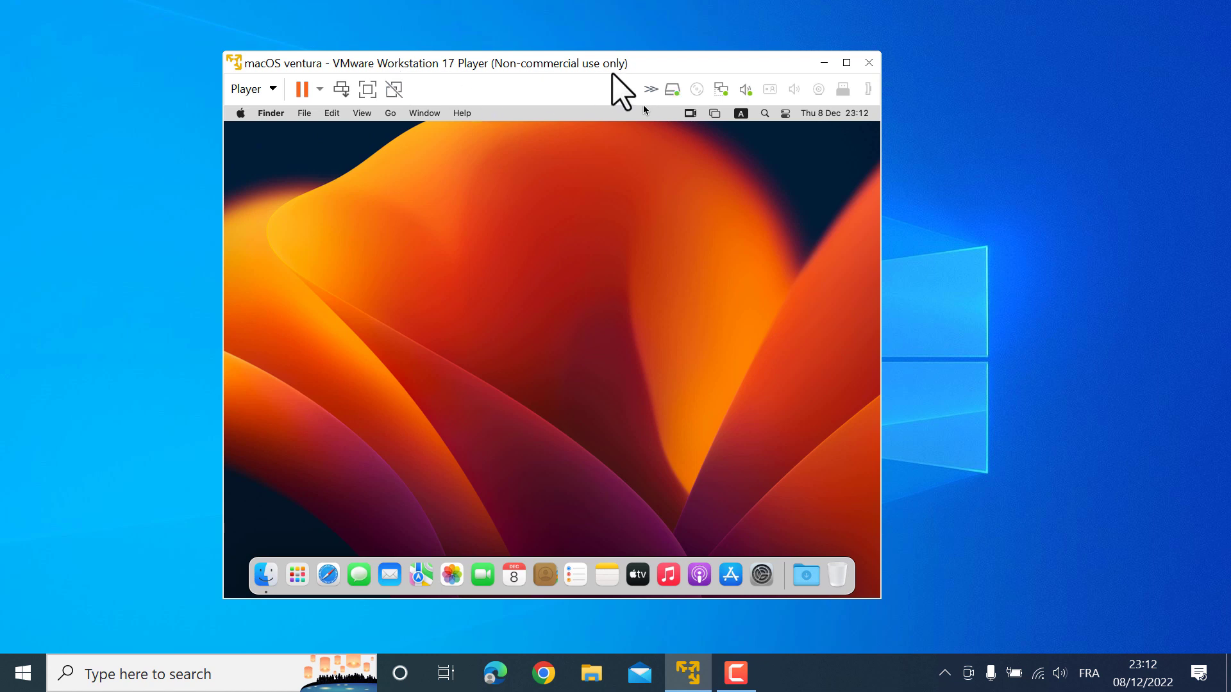
click(696, 90)
click(735, 130)
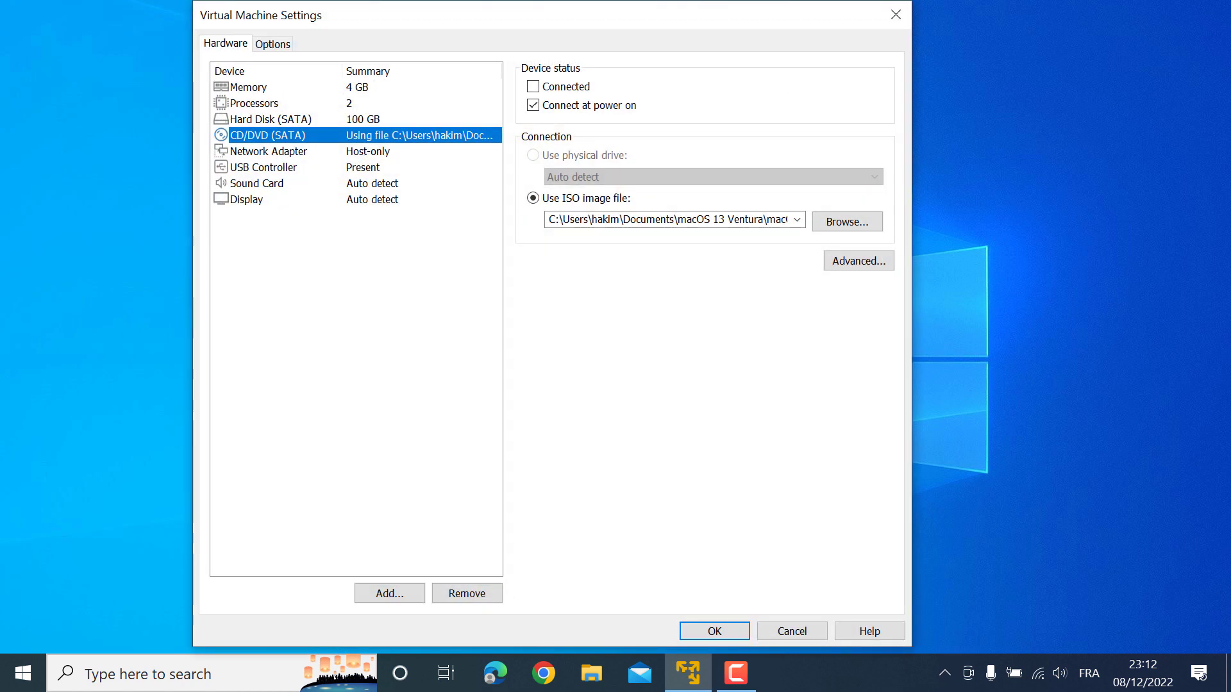
click(847, 223)
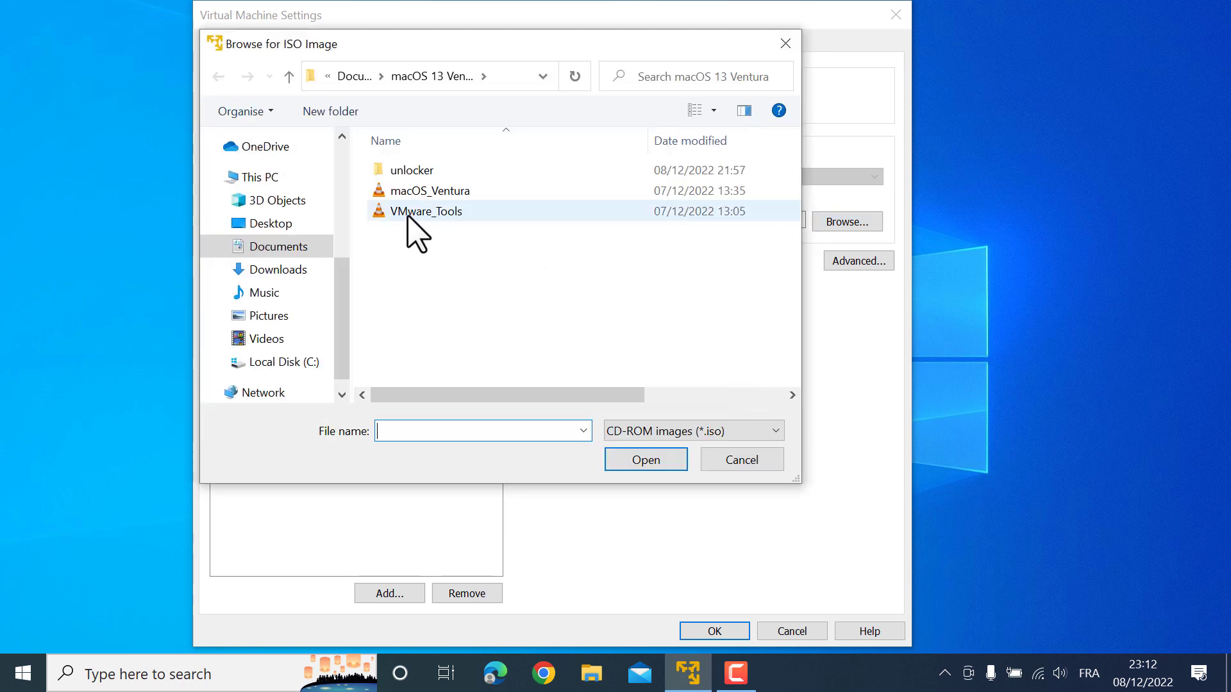
click(410, 216)
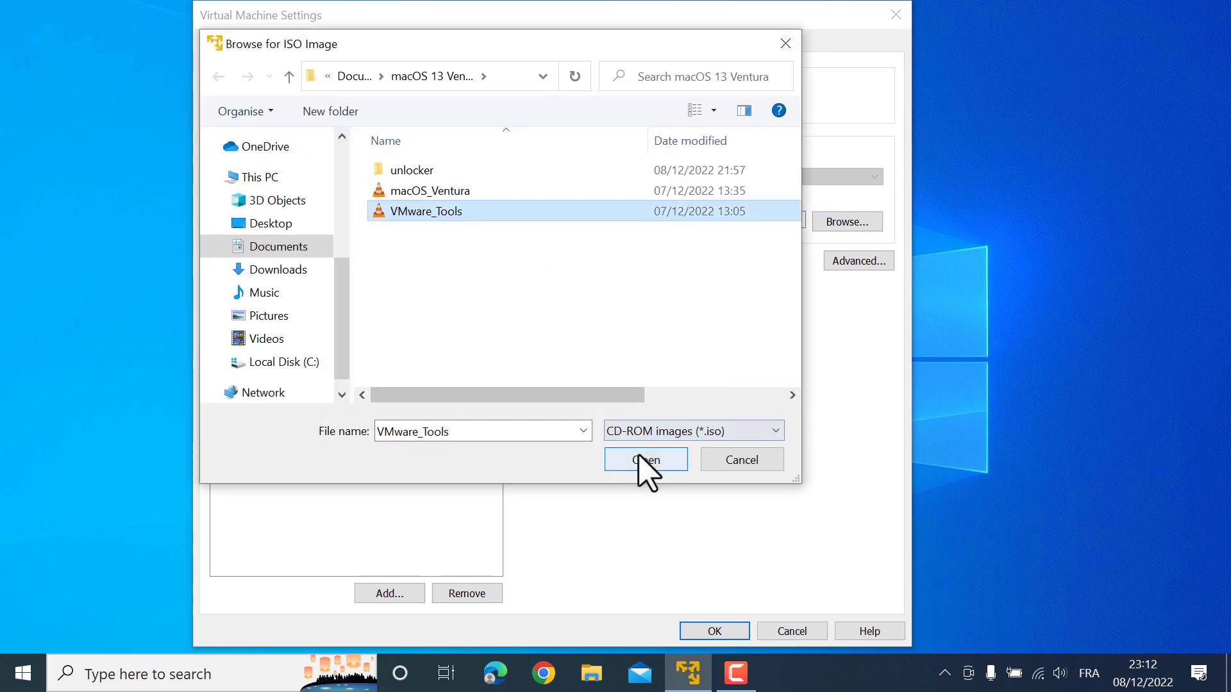
click(638, 457)
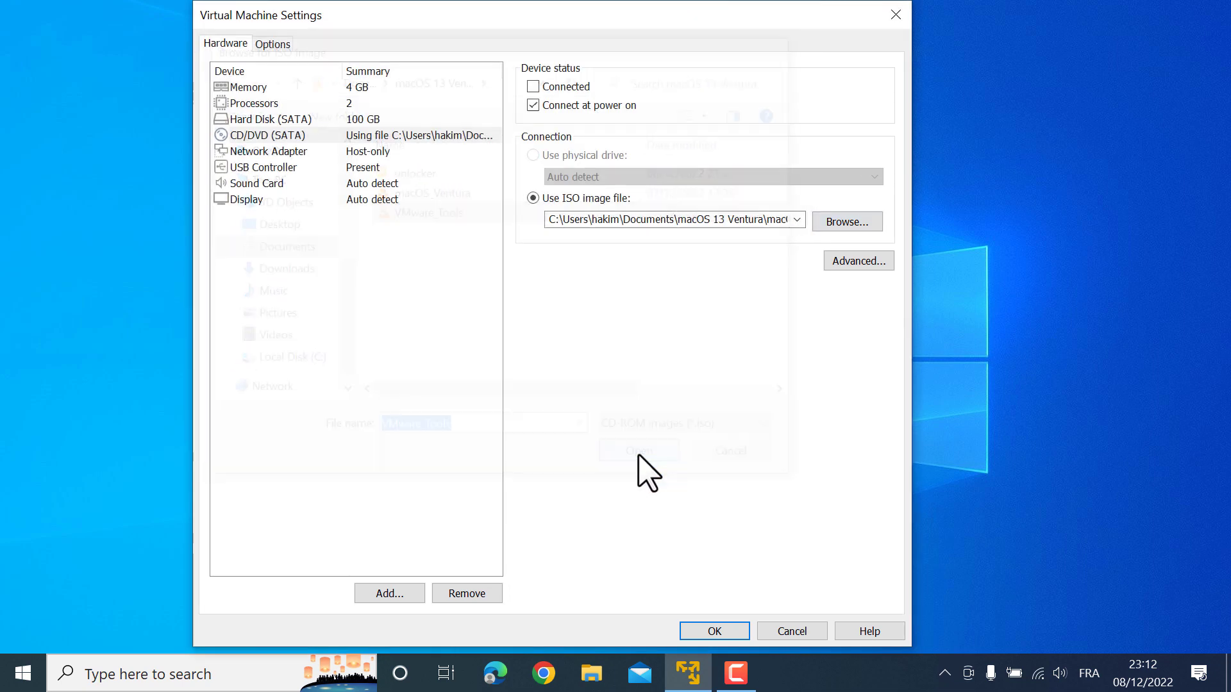
click(714, 625)
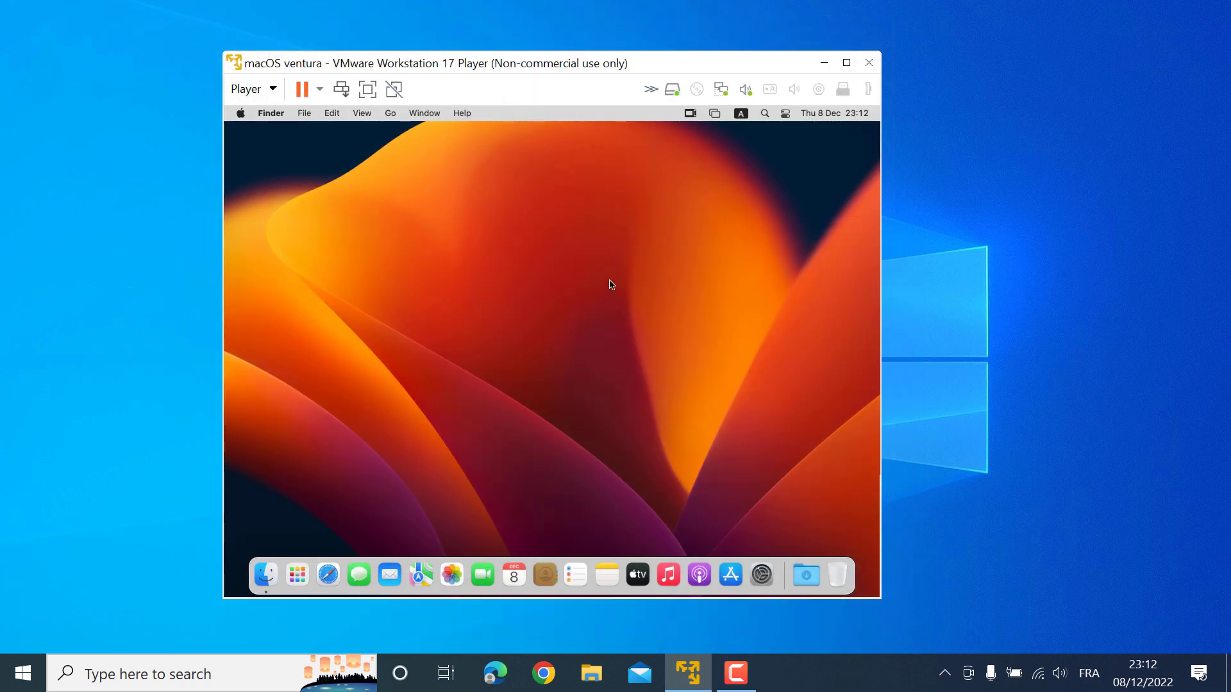
Mark the CD/DVD drive as Connected so the VMware Tools disc mounts
click(705, 90)
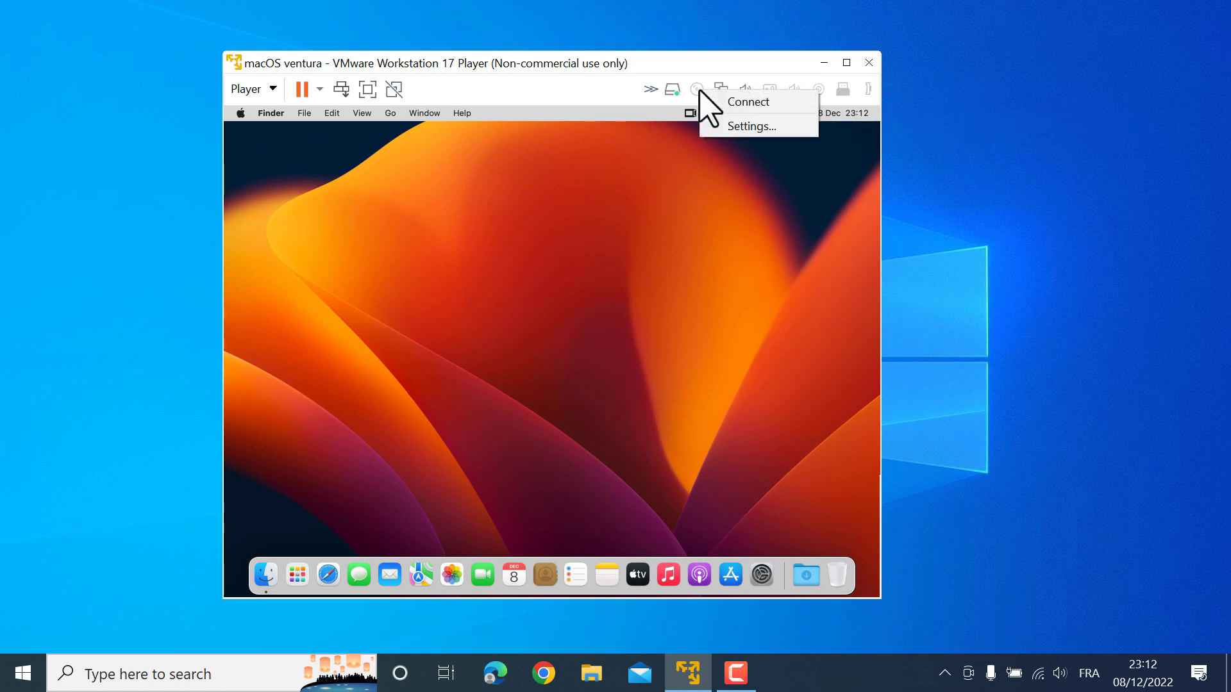
click(743, 126)
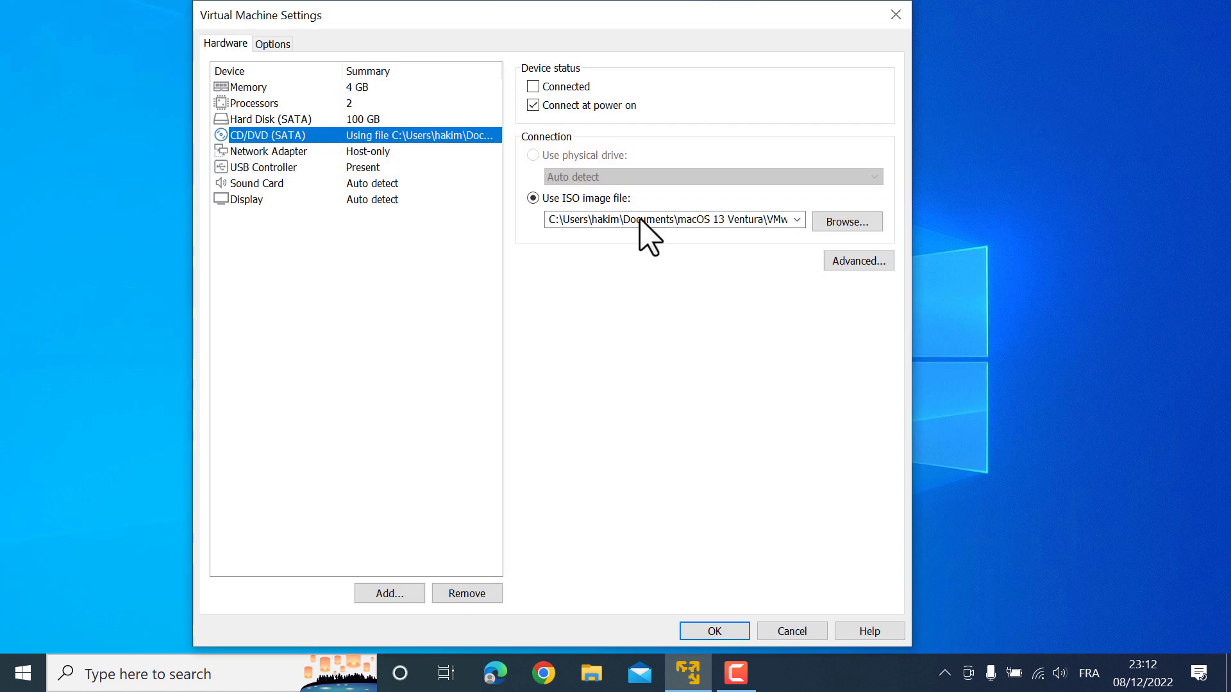
click(552, 88)
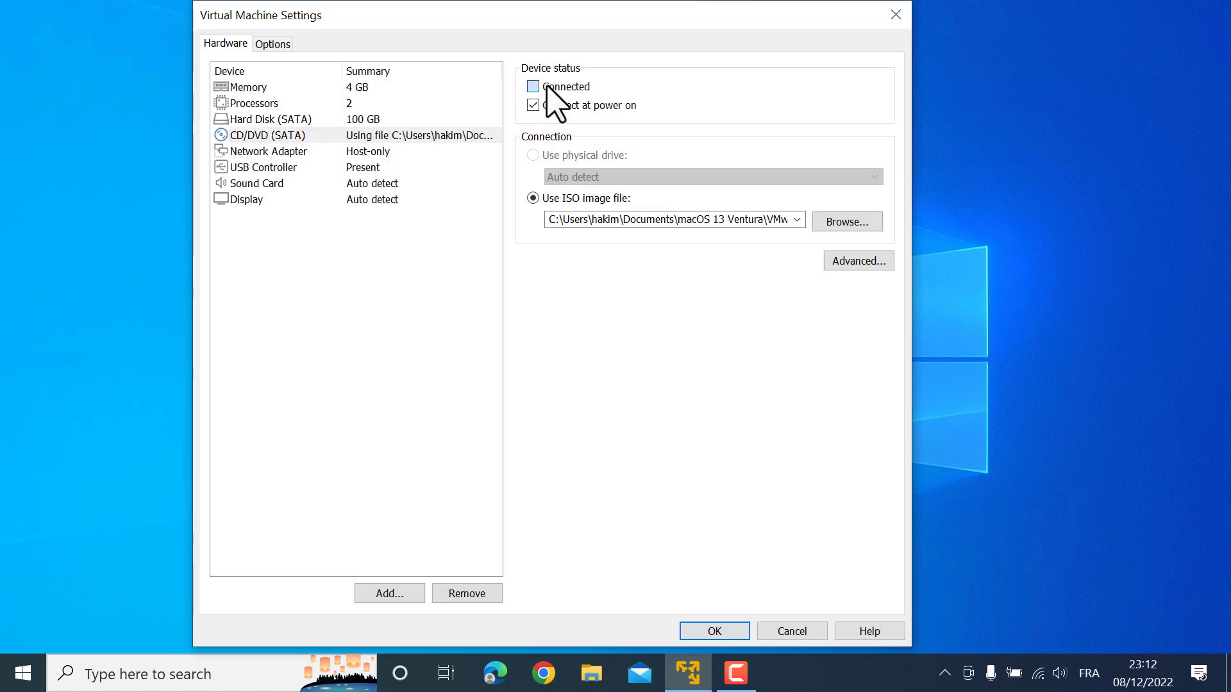
click(721, 634)
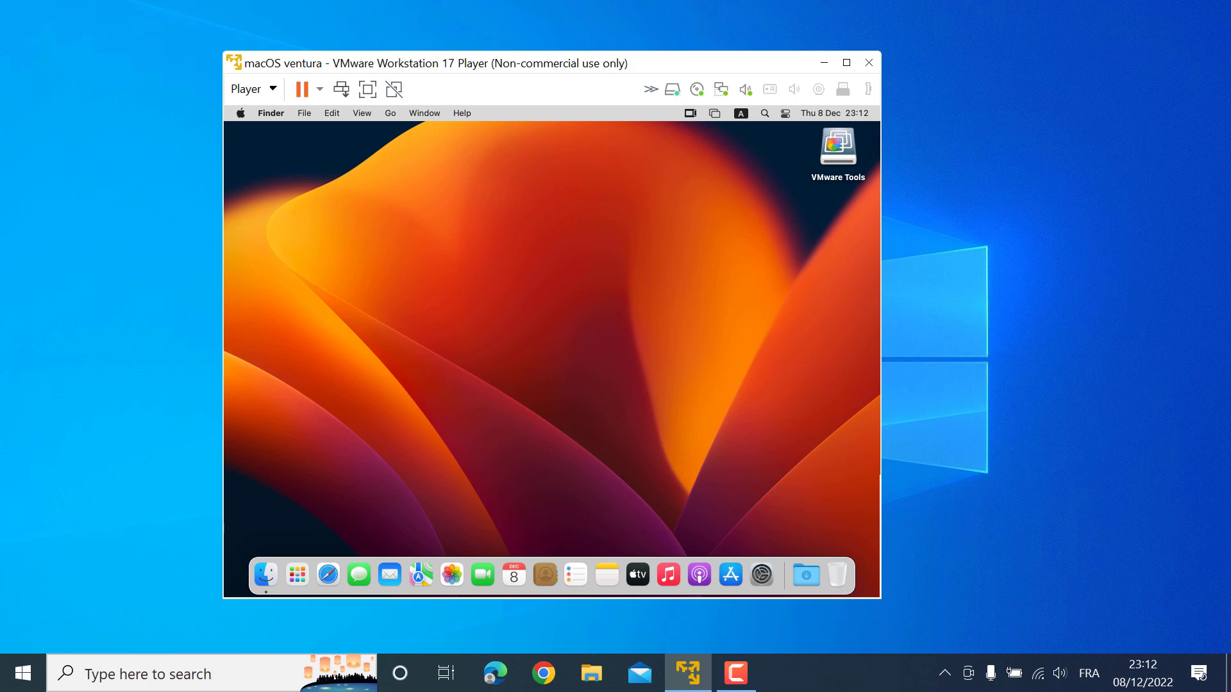
Run the VMware Tools installer from its disc and authorize it with the account password
double_click(830, 149)
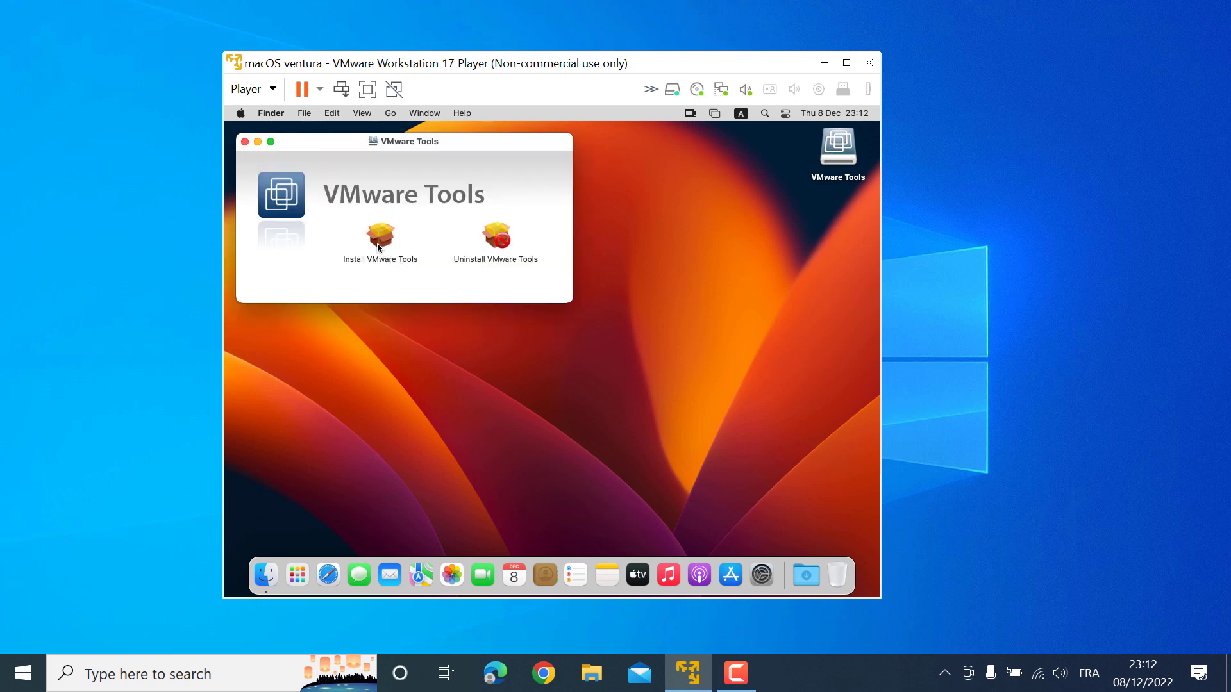
double_click(379, 239)
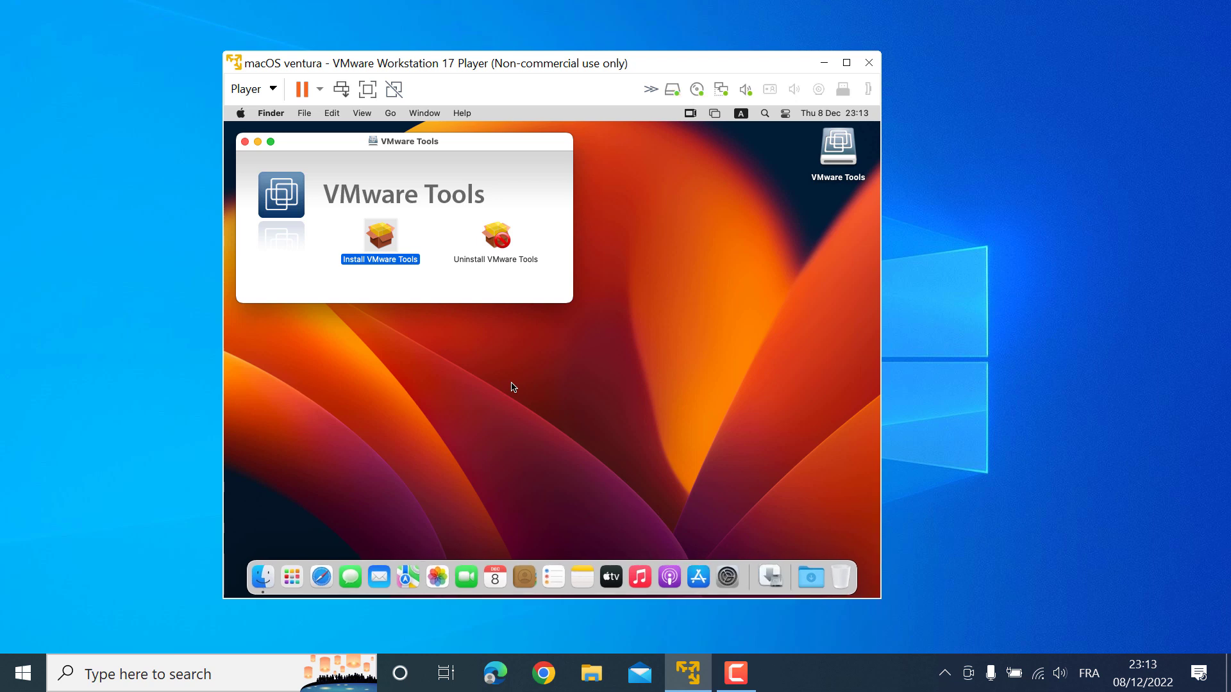
click(713, 444)
click(713, 445)
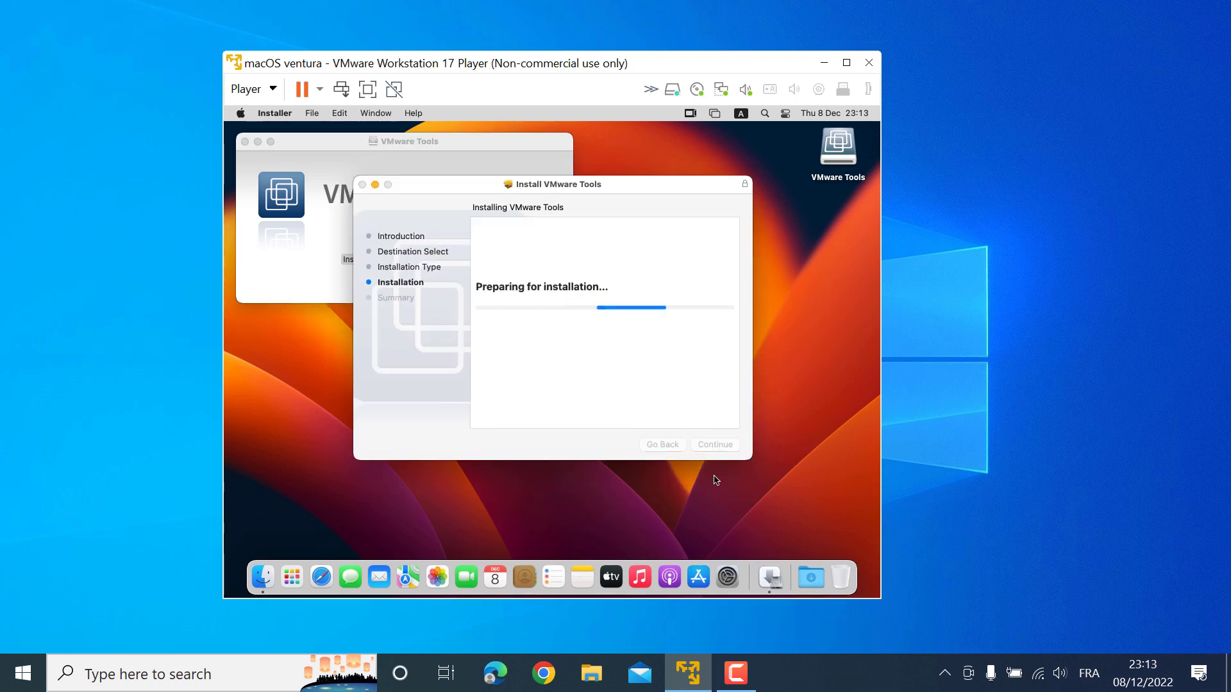
text(*****)
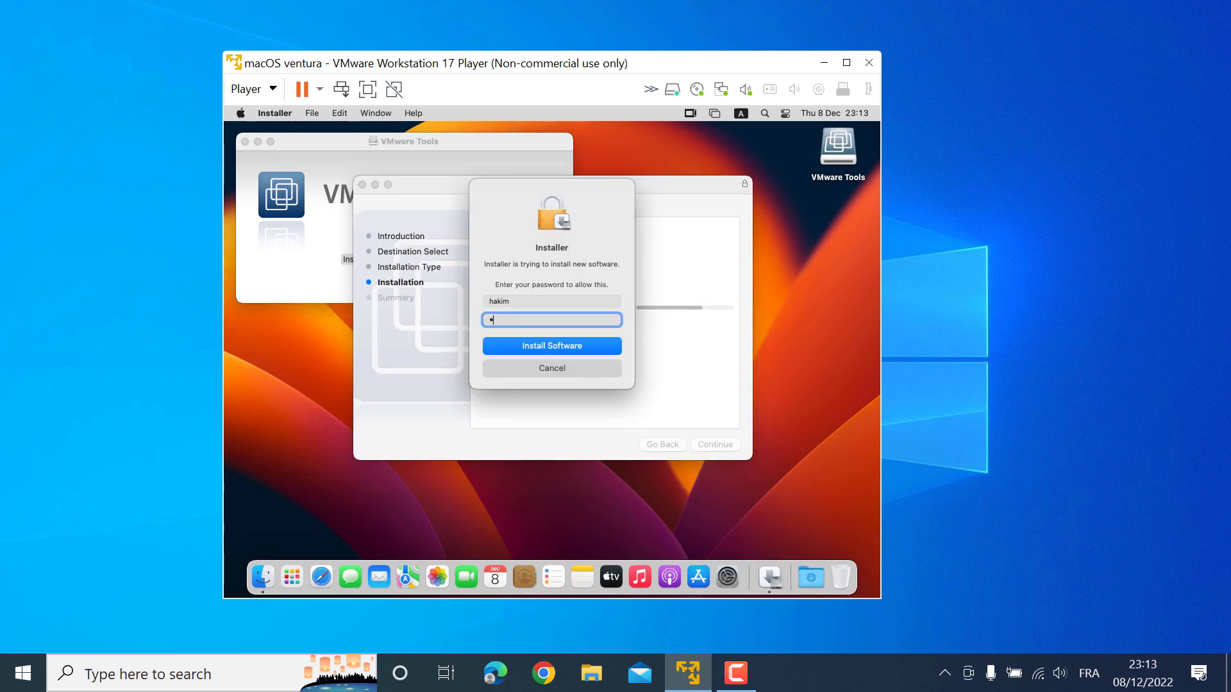
key(Return)
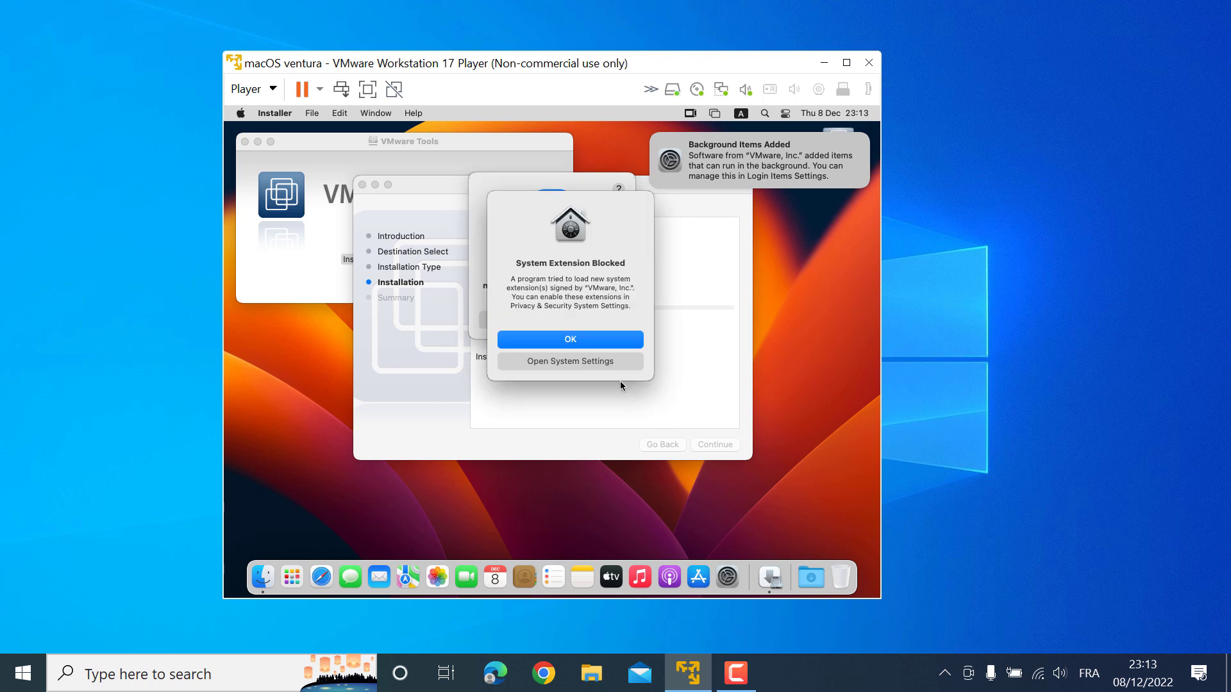
Allow the blocked VMware system extension in Privacy & Security and postpone the restart
click(564, 360)
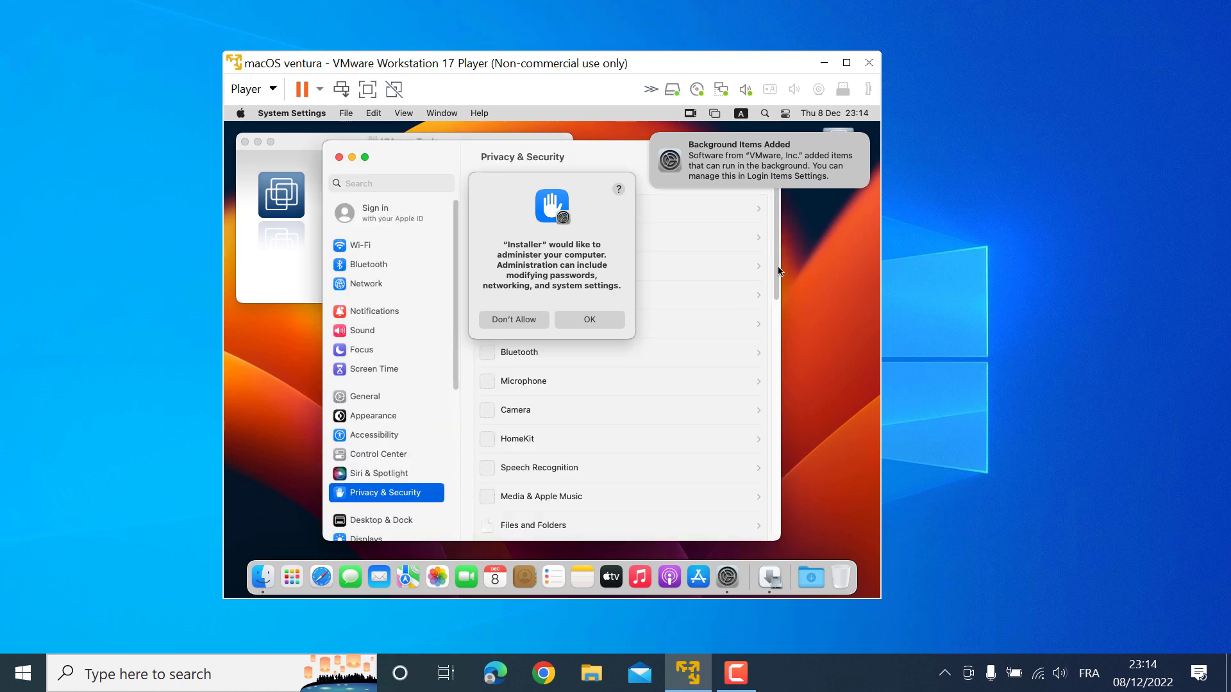
click(779, 458)
scroll(590, 378, up, 5)
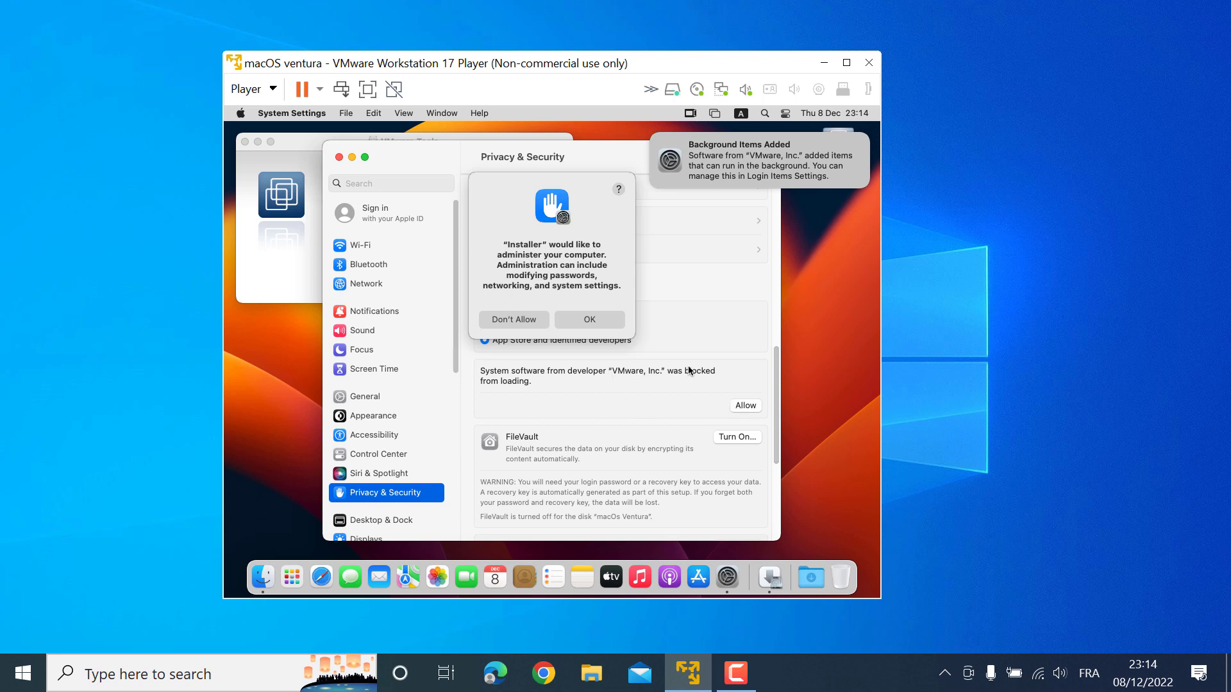
click(750, 405)
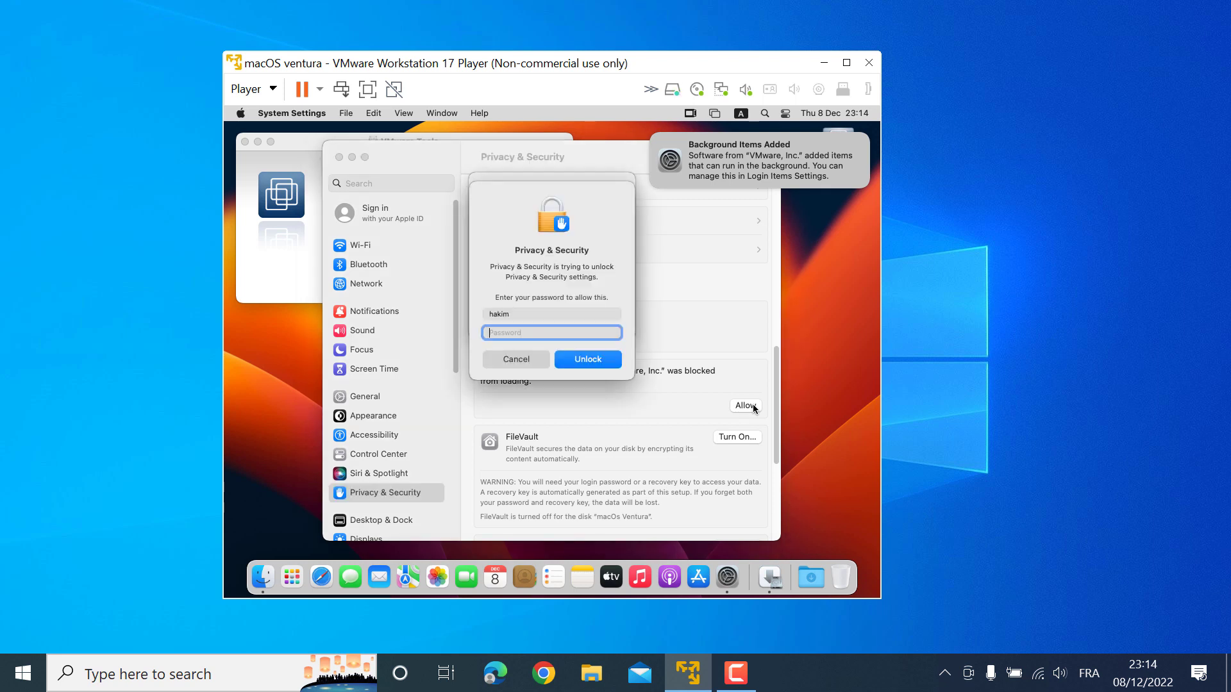
text(•••)
key(Return)
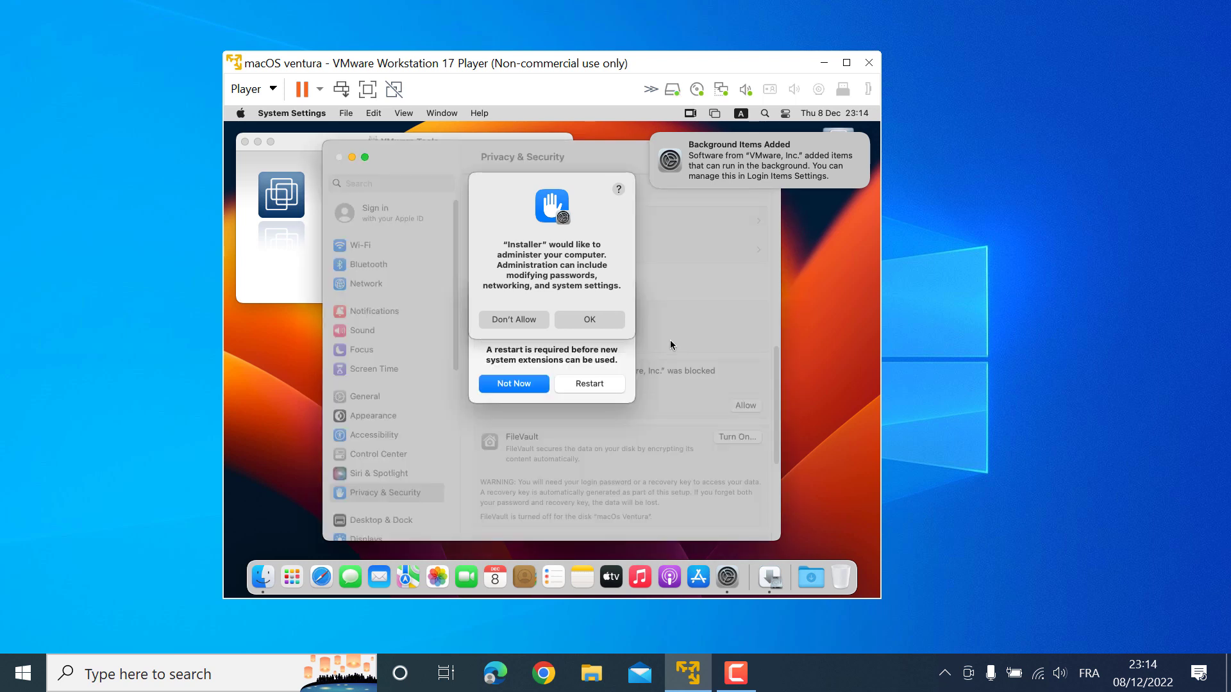
click(595, 319)
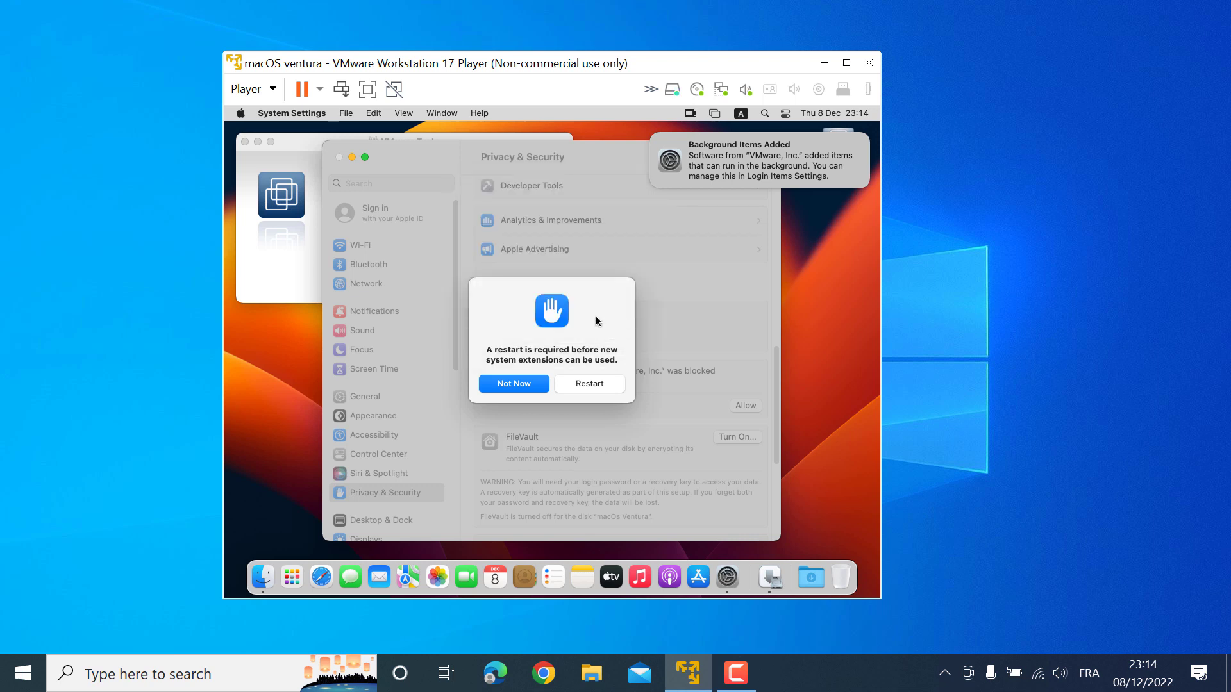
click(653, 133)
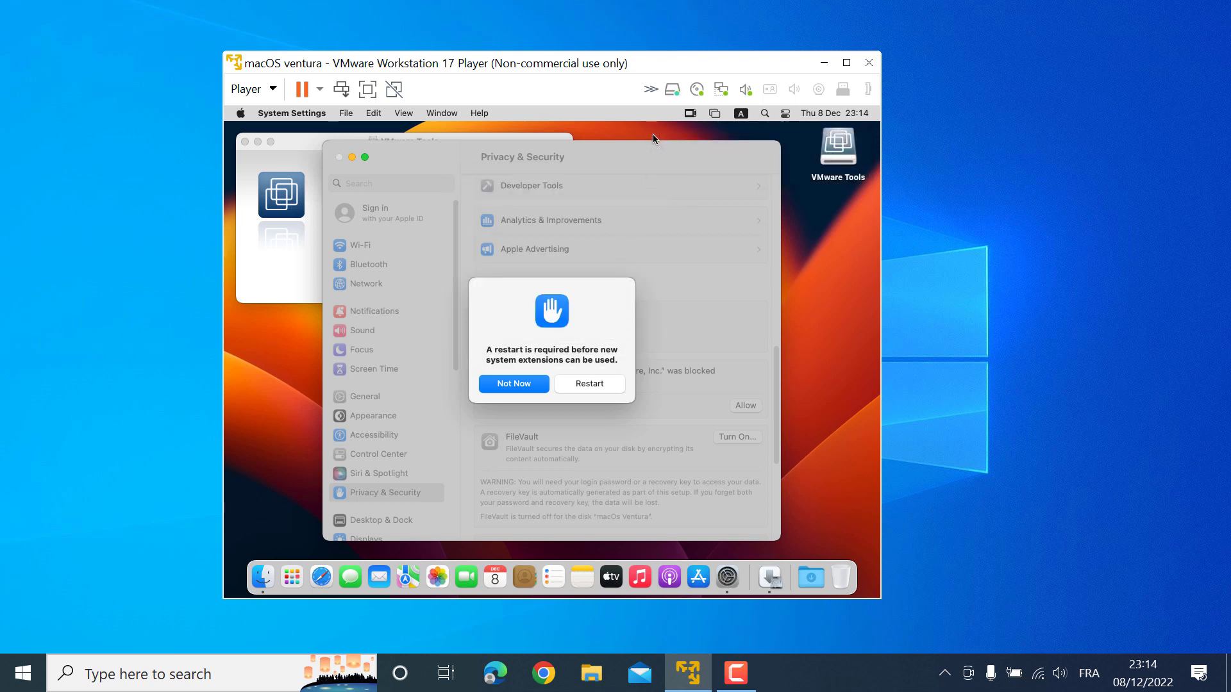
click(501, 387)
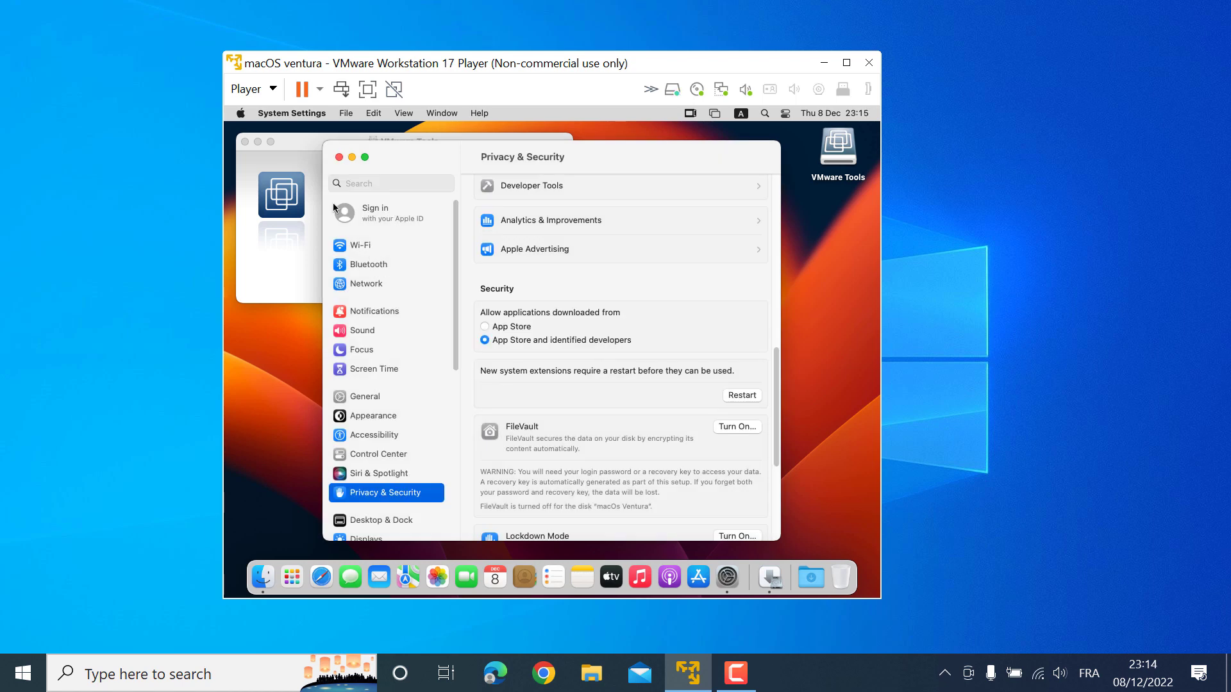
Close System Settings, dismiss the blocked-extension alert, and close the failed VMware Tools installer
click(339, 157)
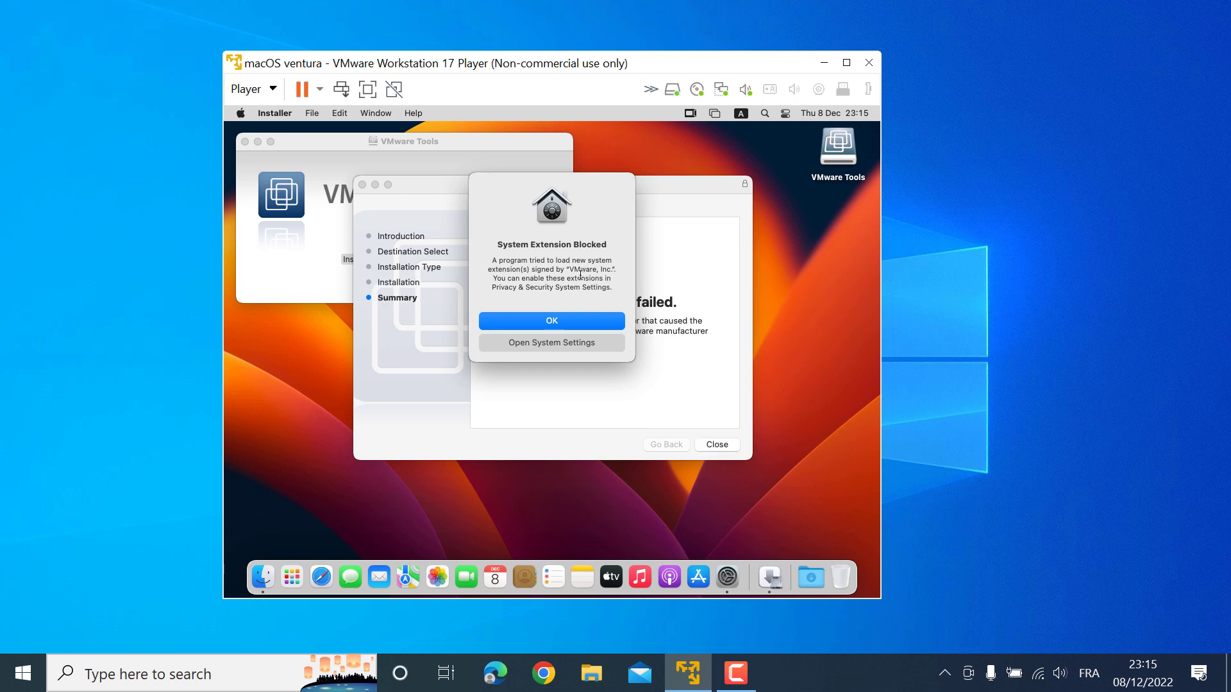
click(555, 326)
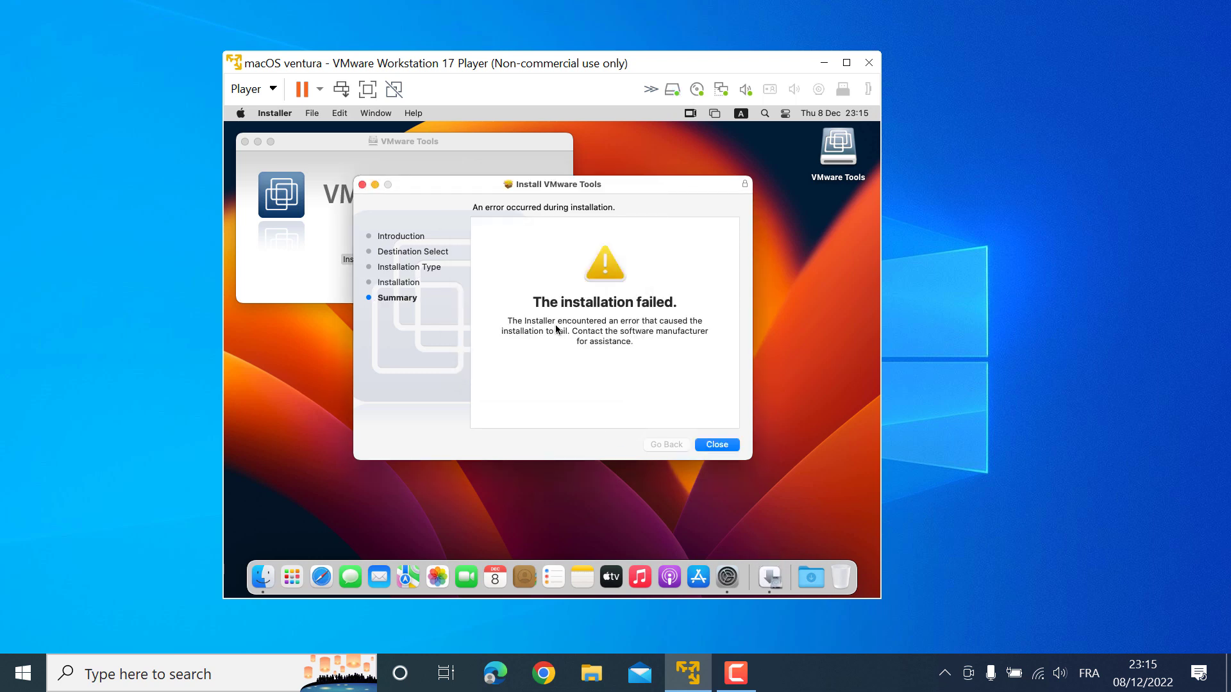
click(716, 445)
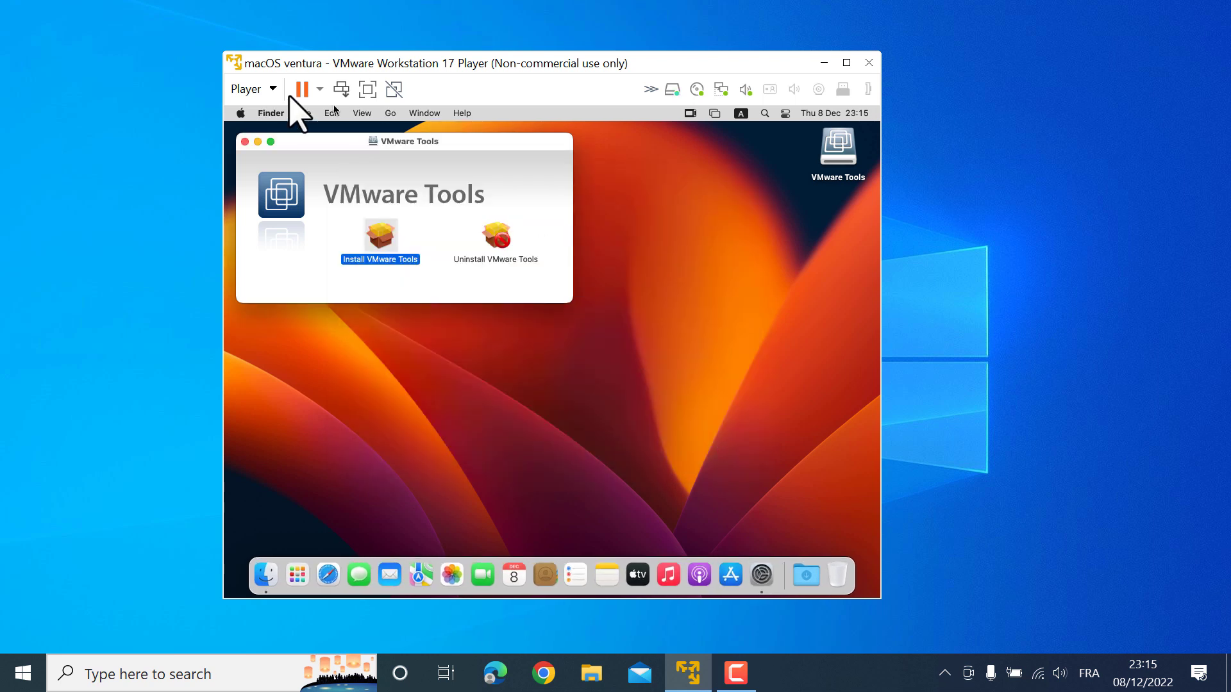
Restart the macOS guest from the Apple menu
click(239, 113)
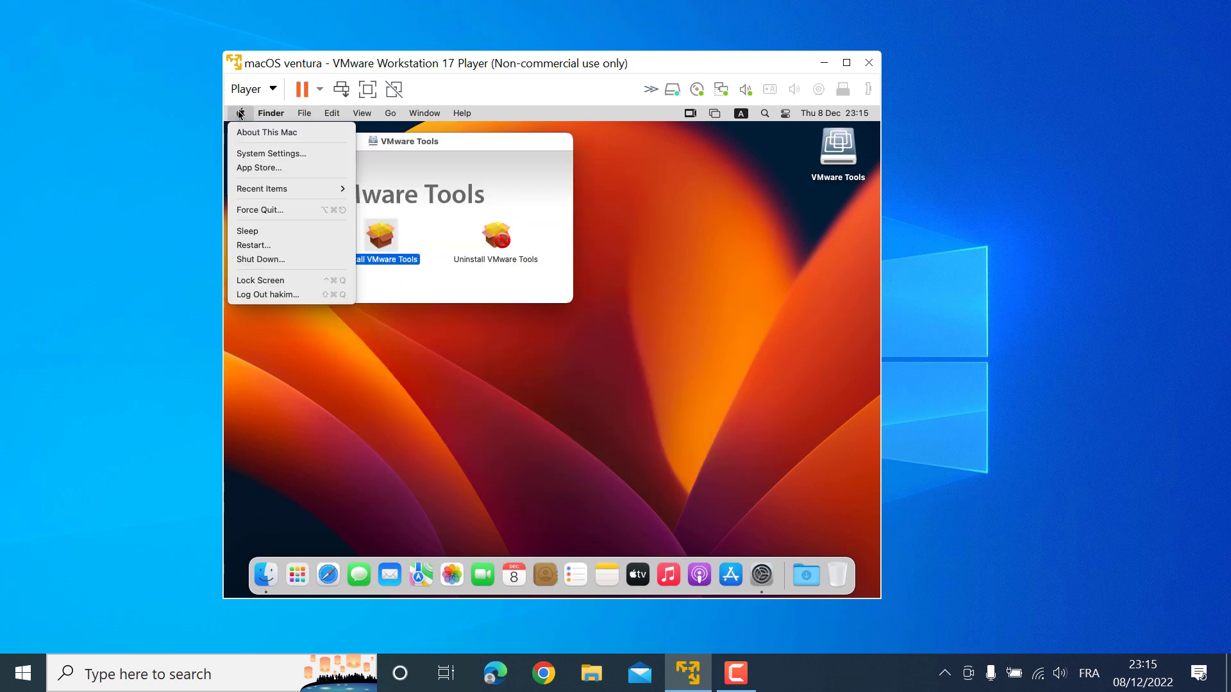
click(291, 245)
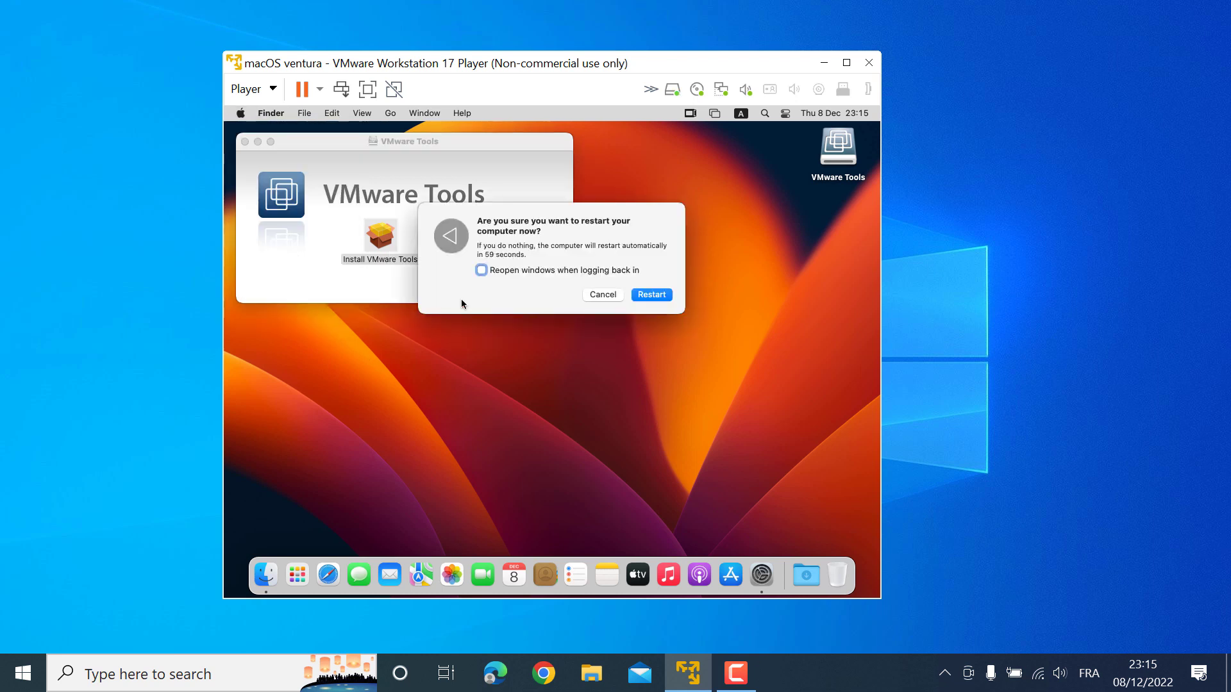
click(651, 295)
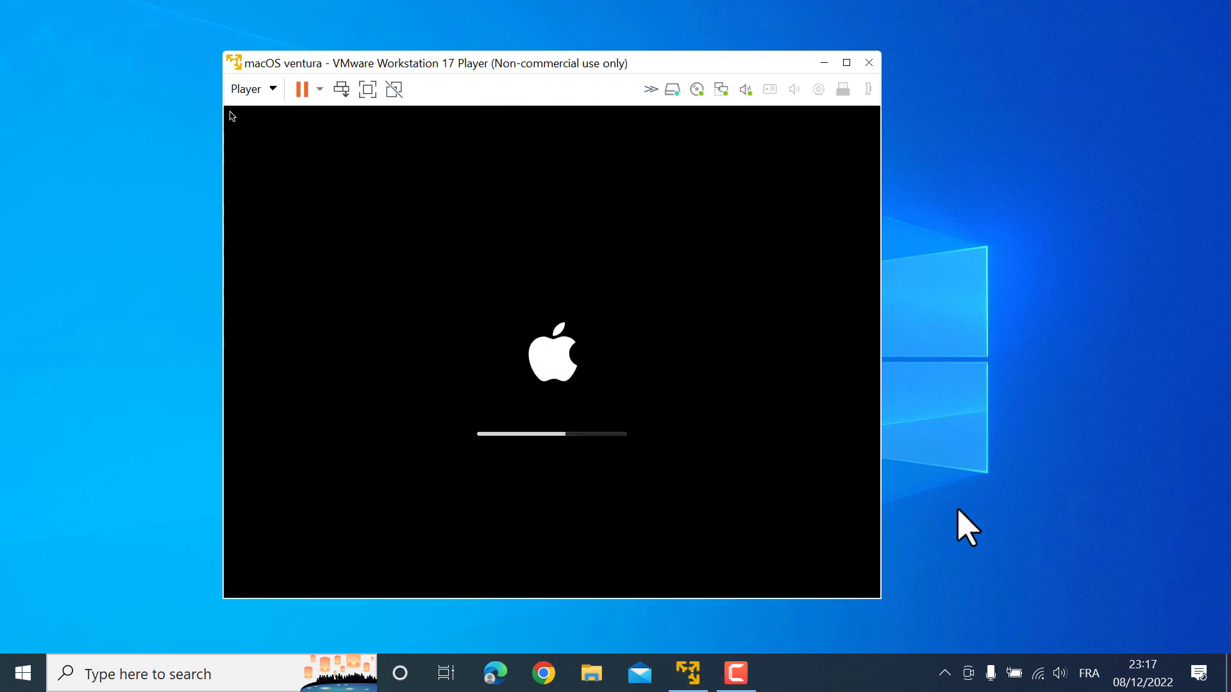
Sign back in to the restarted macOS guest with the account password
text(•••)
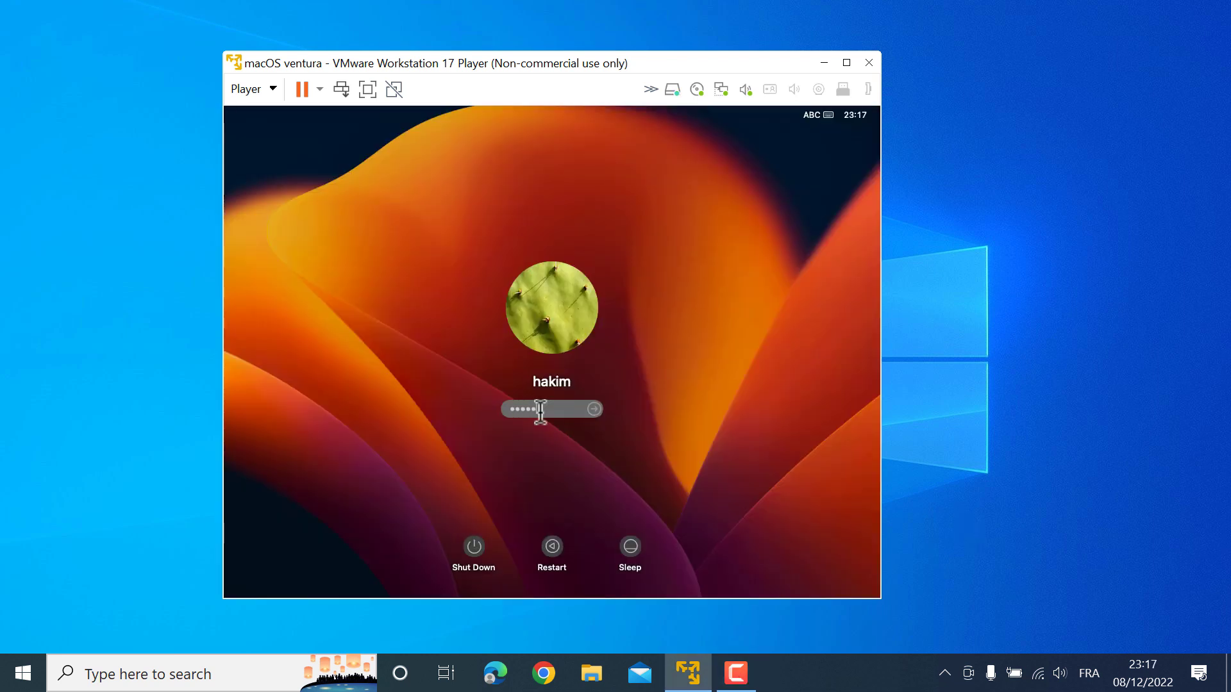
key(Return)
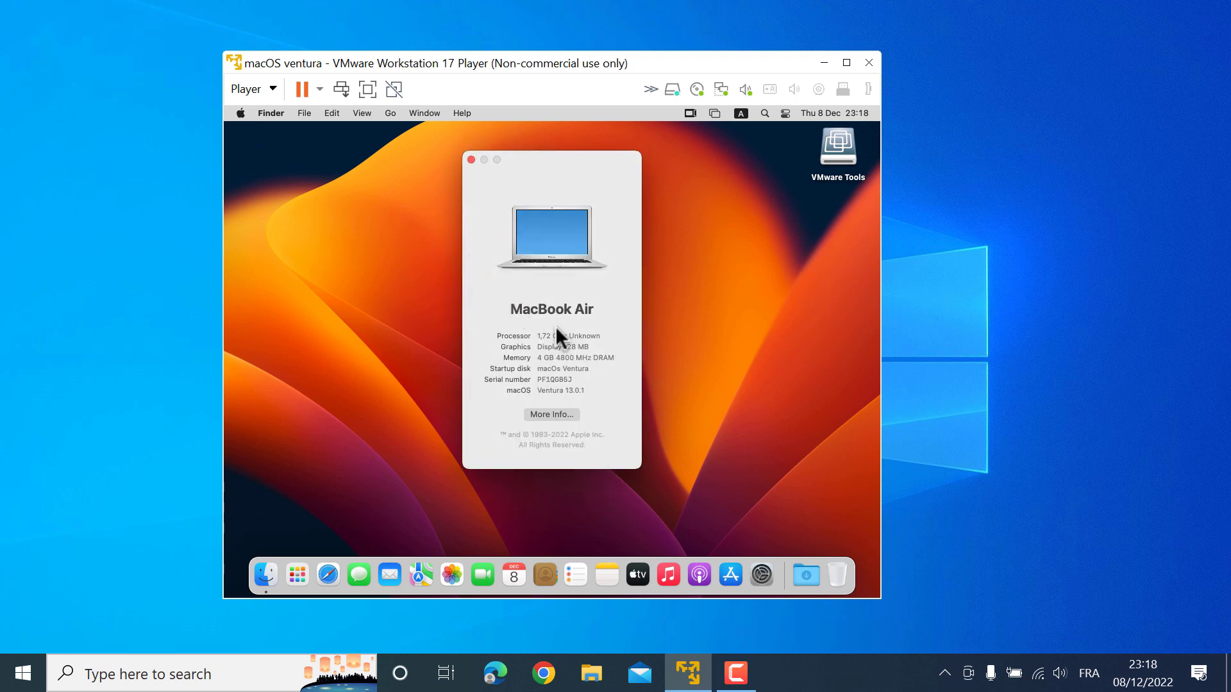
Close About This Mac, try full screen with the toolbar pinned, then return to windowed view
click(471, 160)
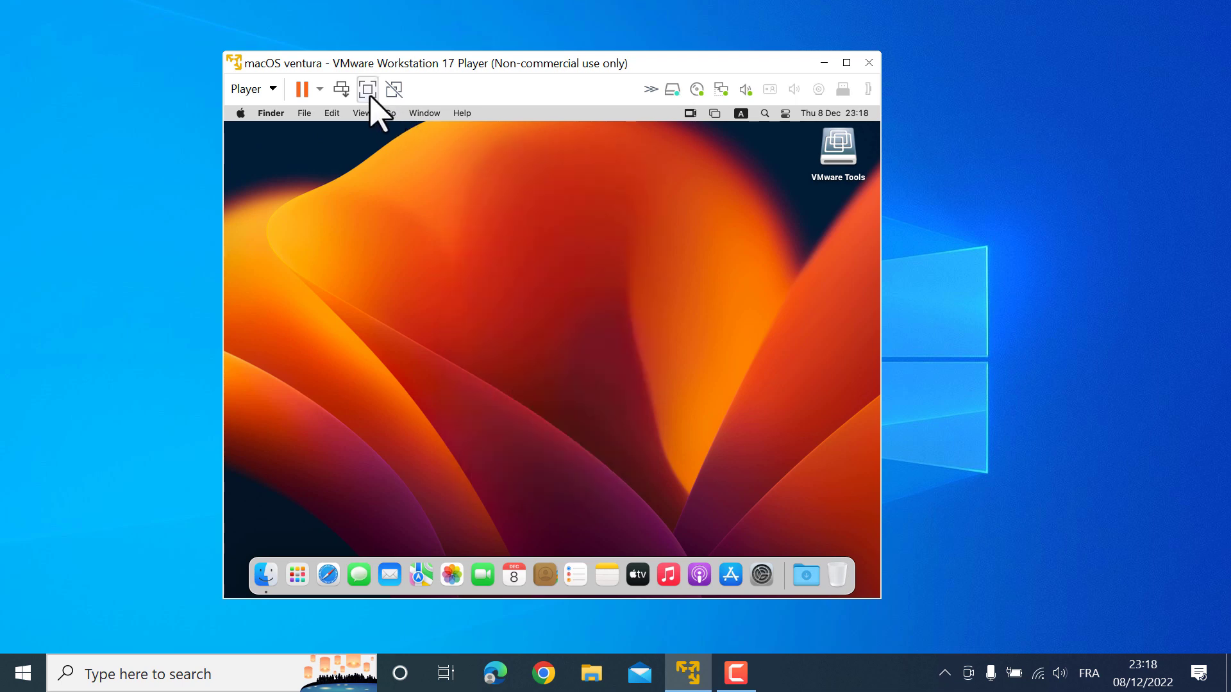
click(368, 90)
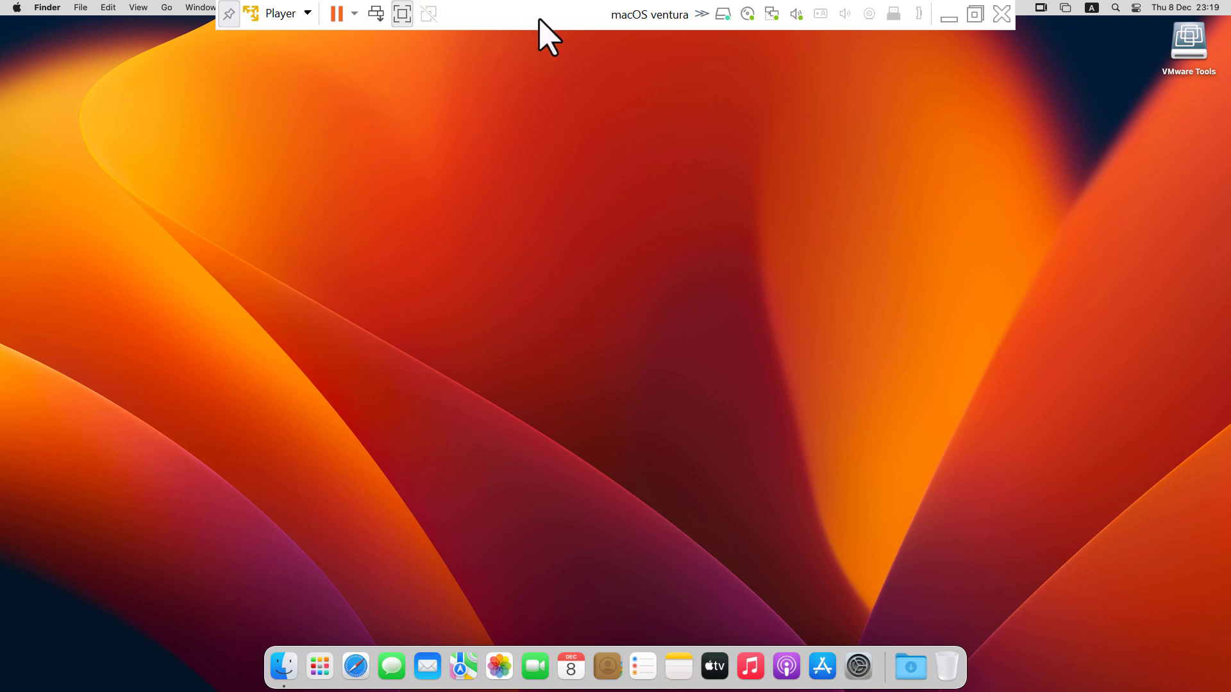
click(228, 13)
mouse_move(502, 6)
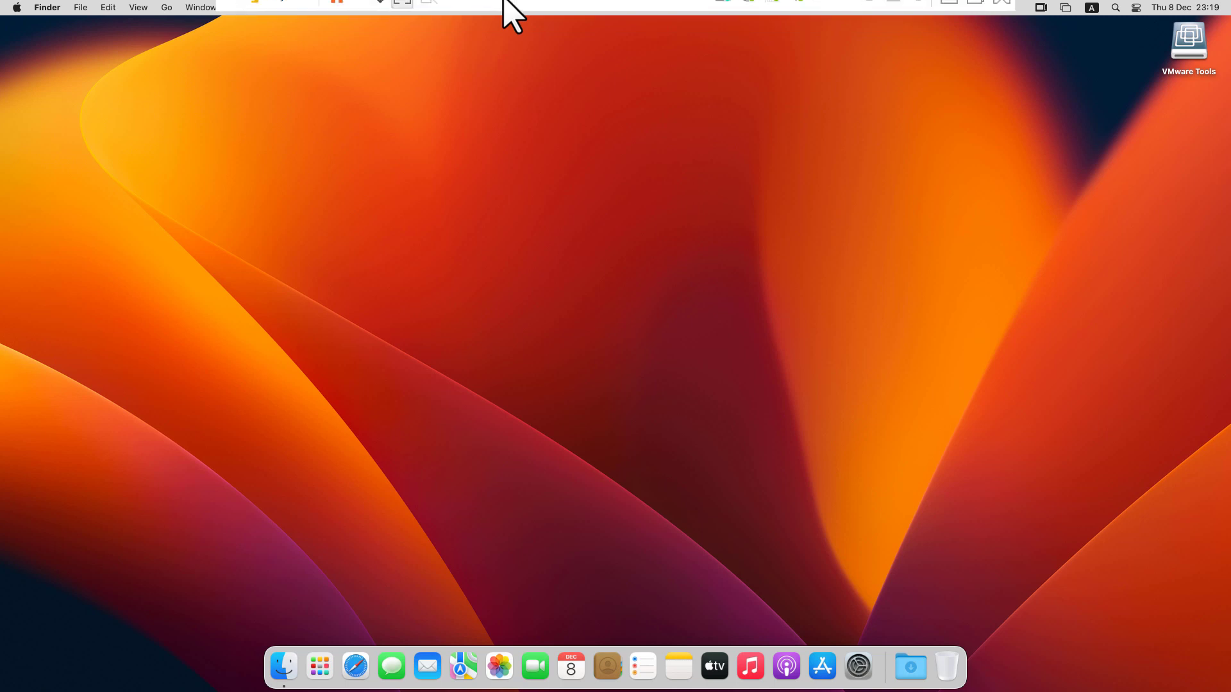
click(231, 13)
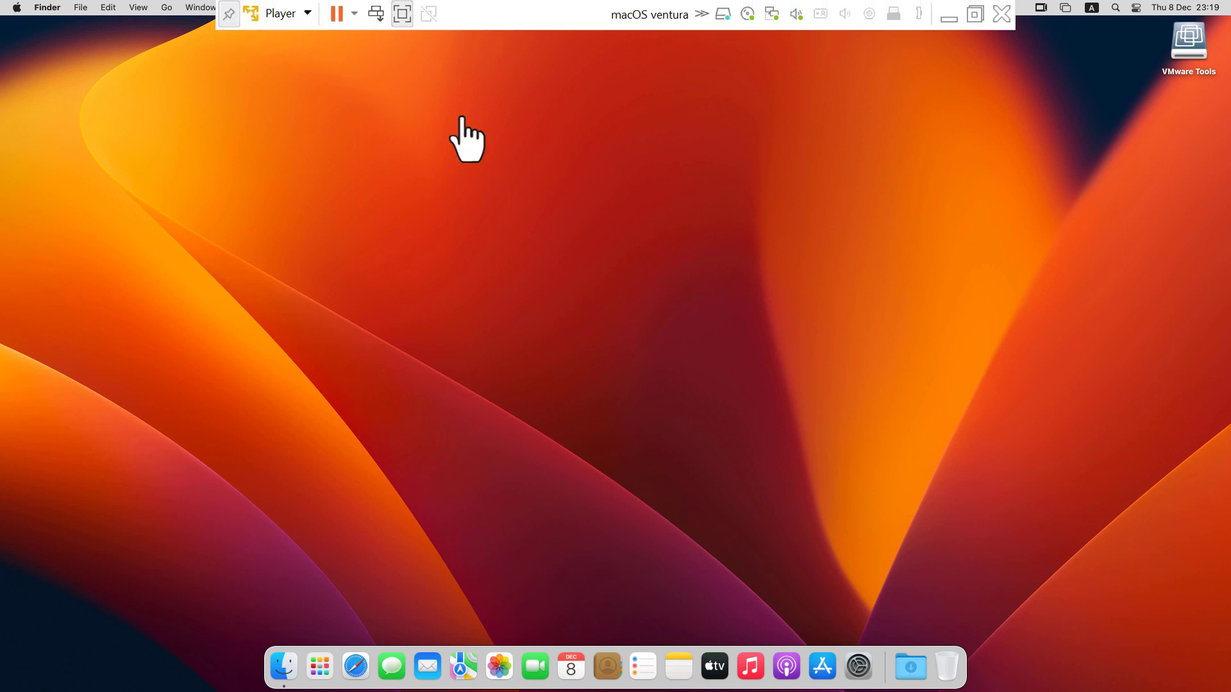
click(403, 13)
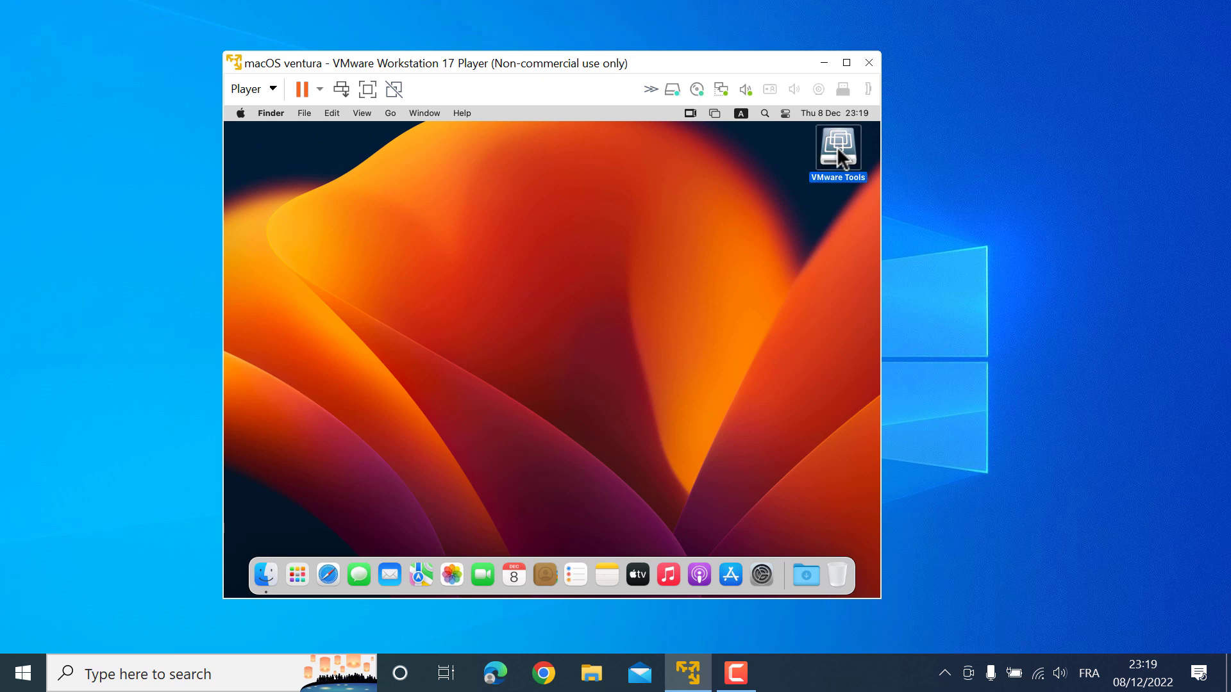
Eject the VMware Tools disk and show Ethernet (192.168.20.128) in System Settings > Network
right_click(837, 146)
click(759, 178)
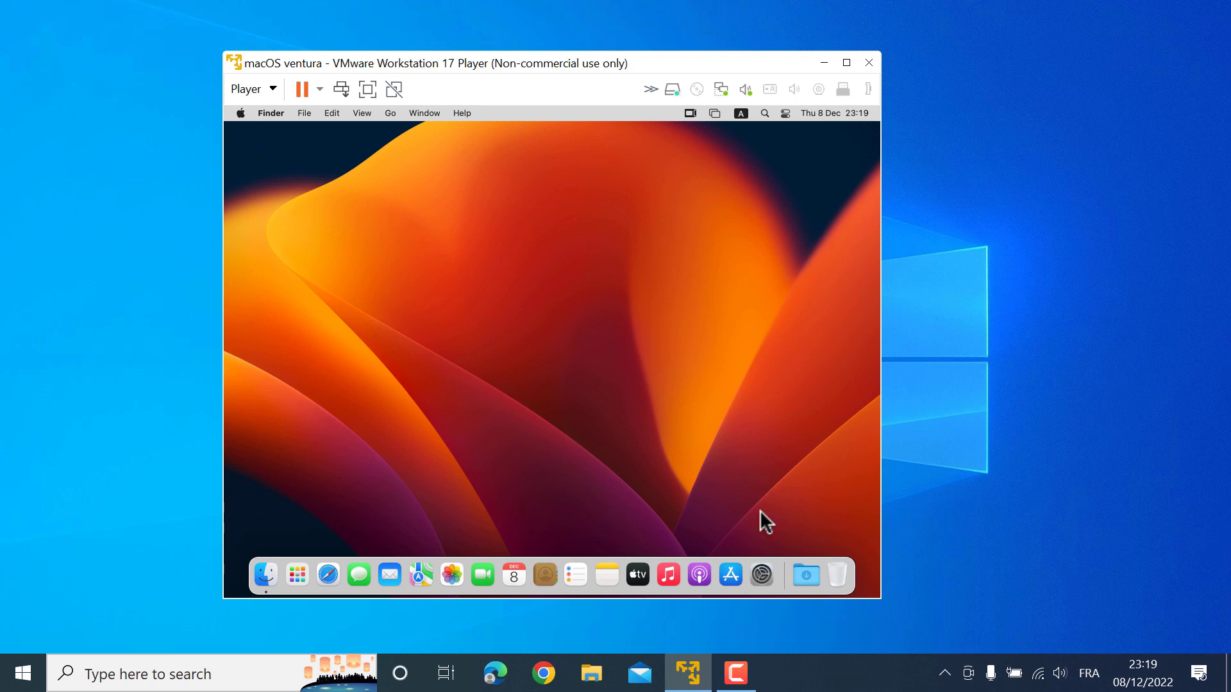
click(762, 575)
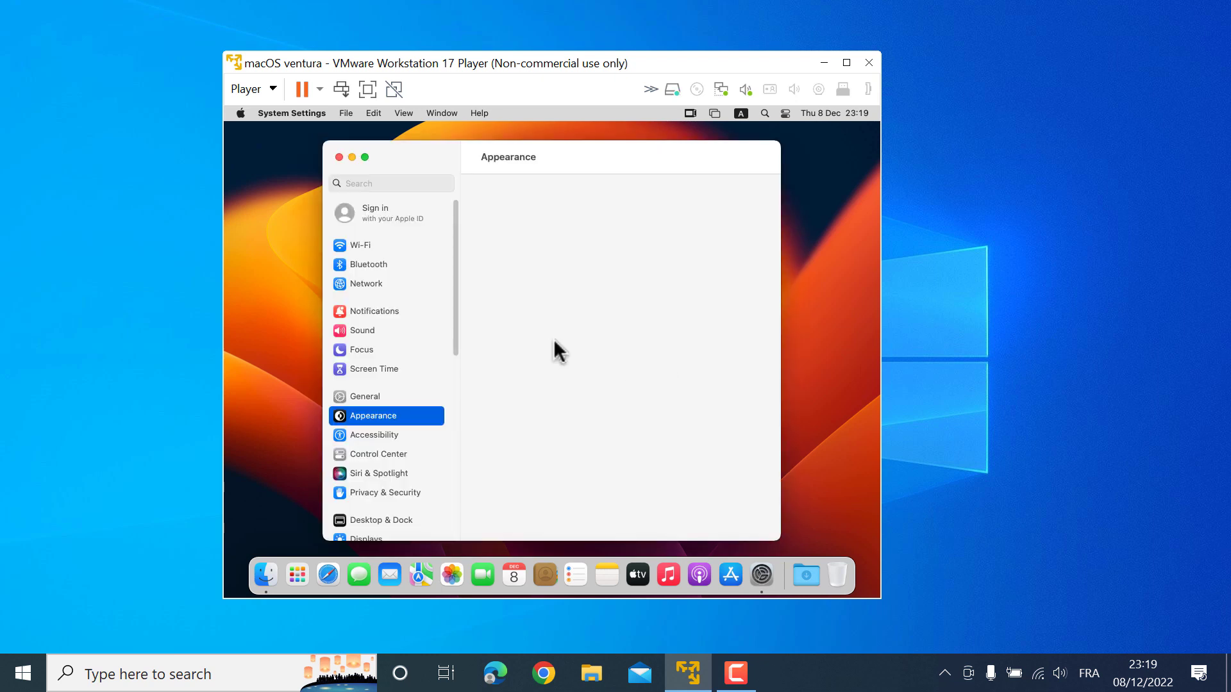
click(356, 288)
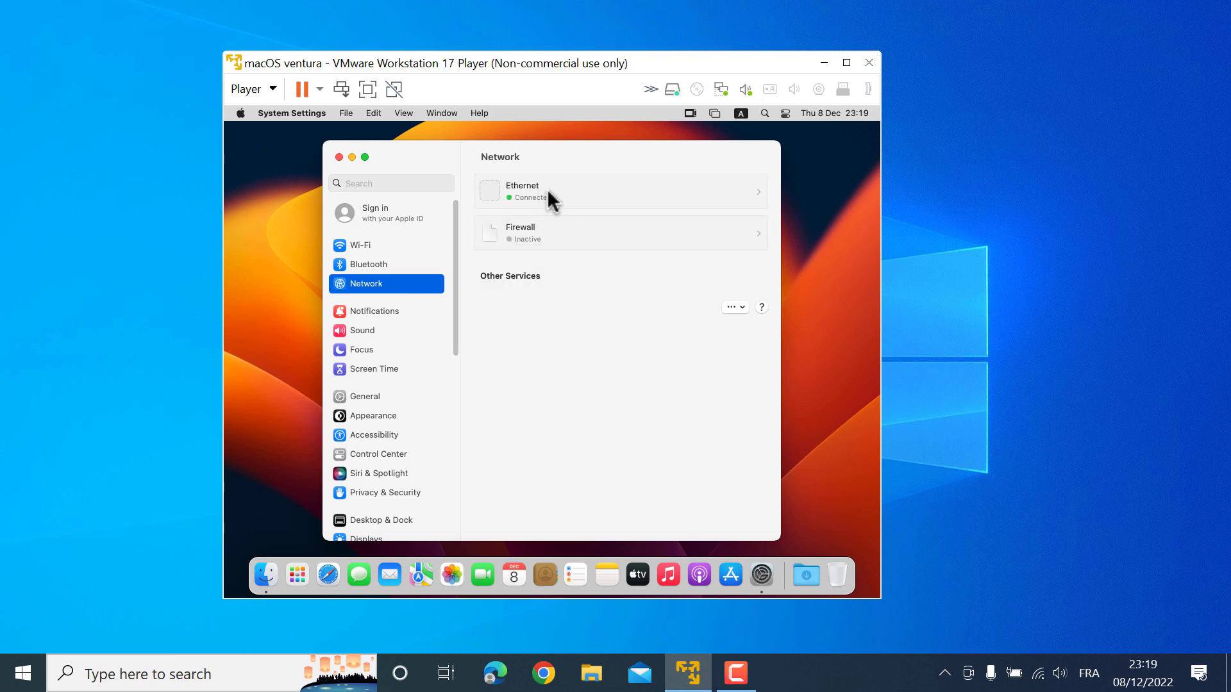
click(550, 194)
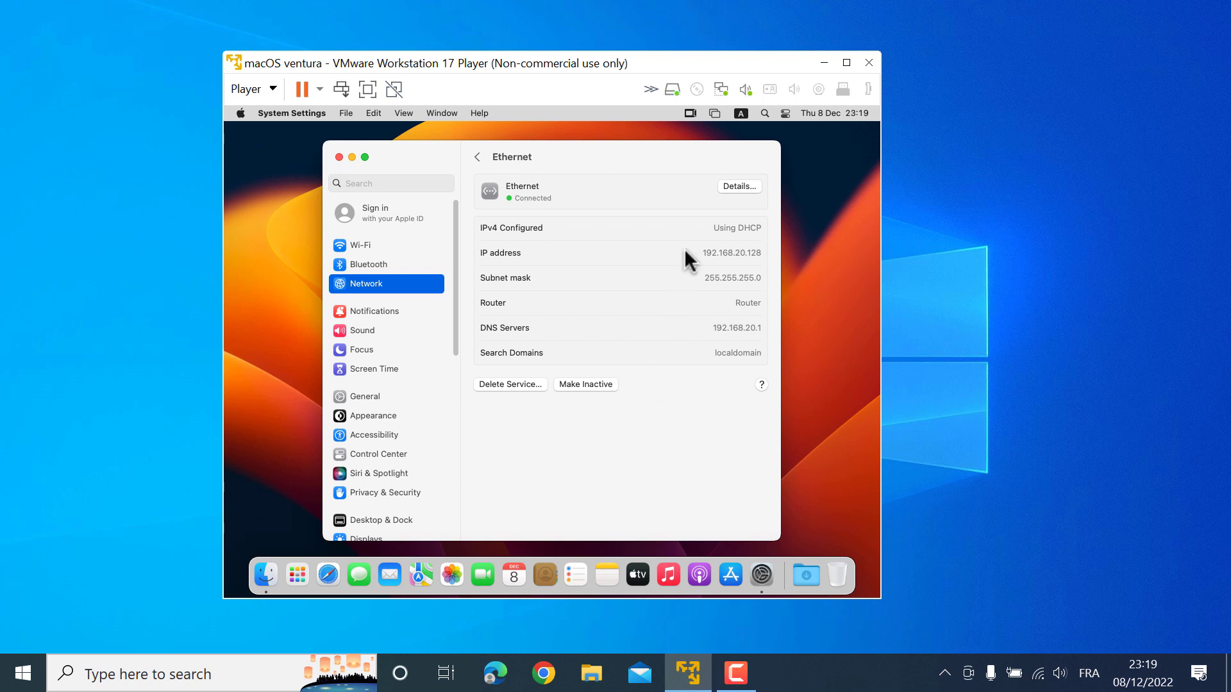
Inspect the Host-only network adapter settings without changes, then launch Safari in the guest
click(721, 88)
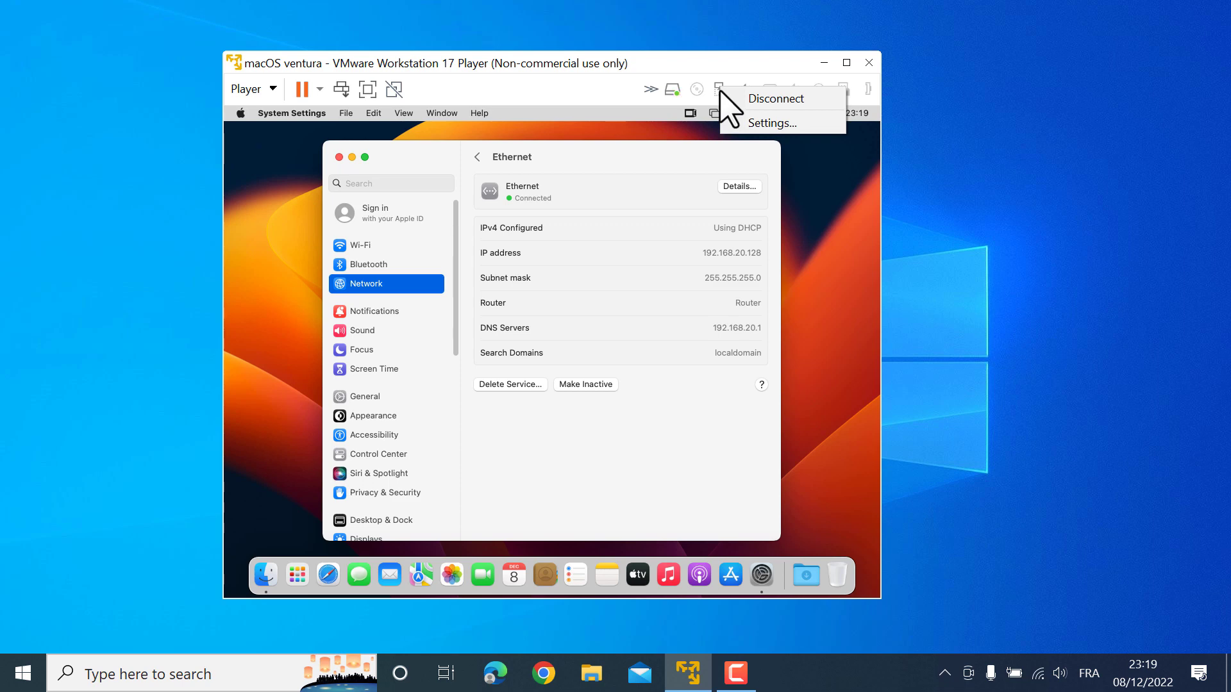
click(766, 123)
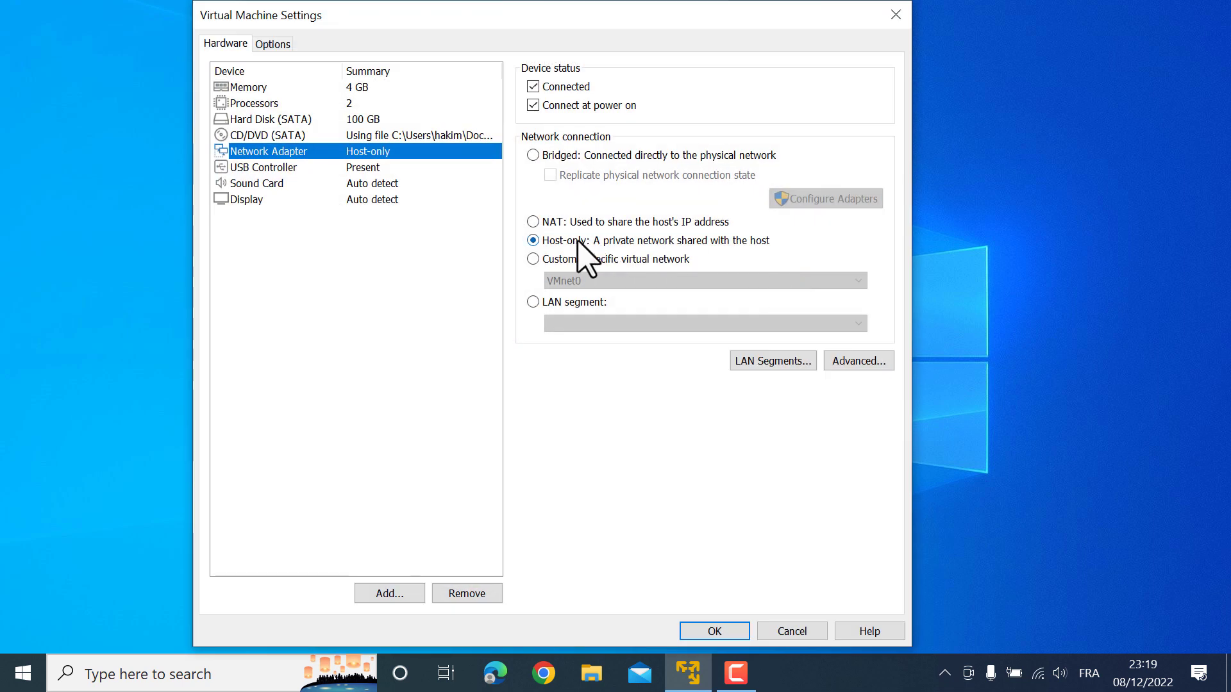
click(894, 16)
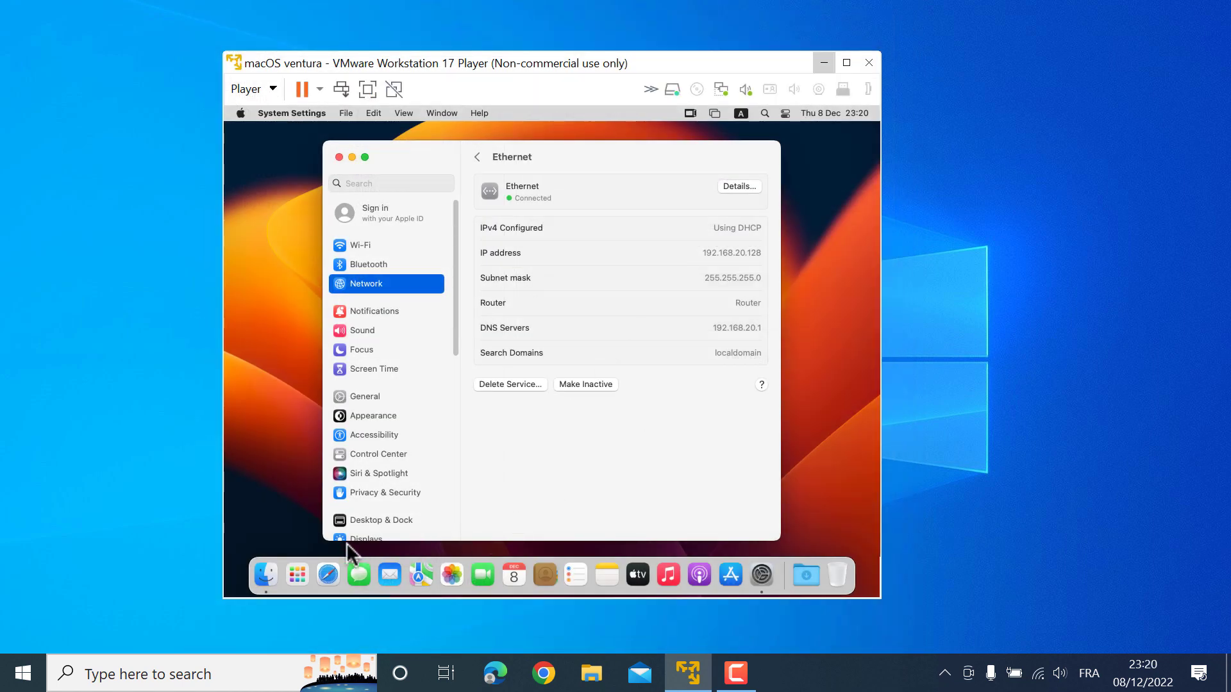
click(328, 575)
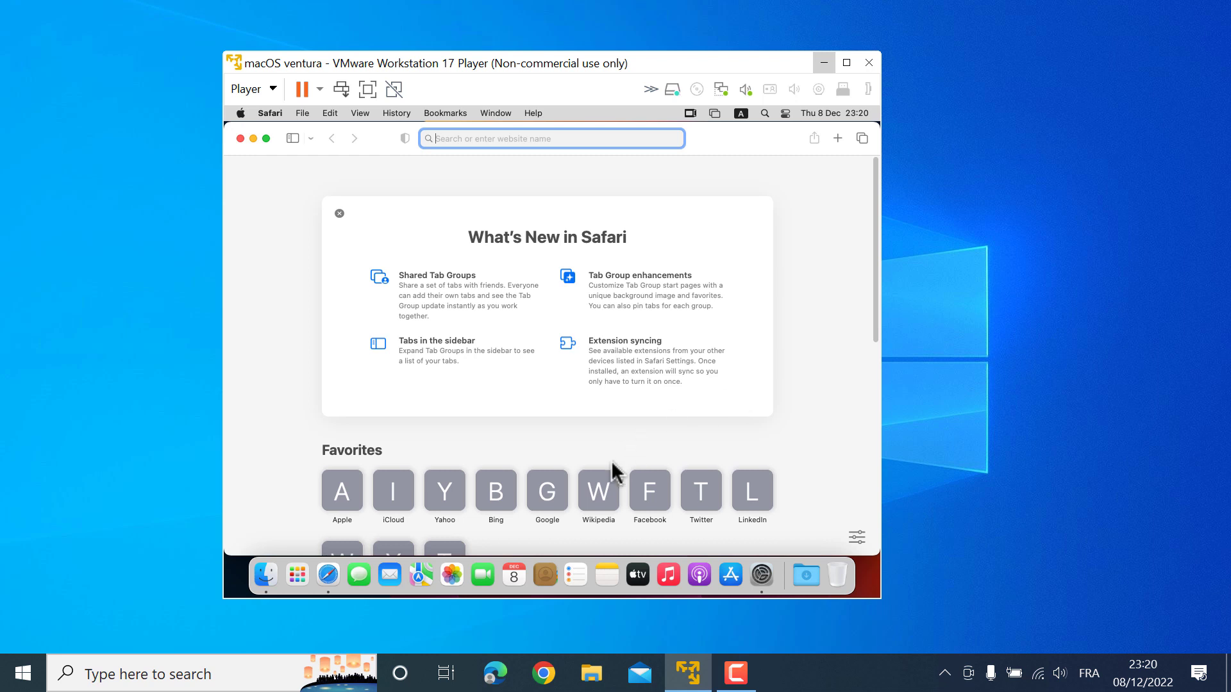
Confirm google.com fails with 'You Are Not Connected to the Internet', then open the network adapter settings
click(545, 499)
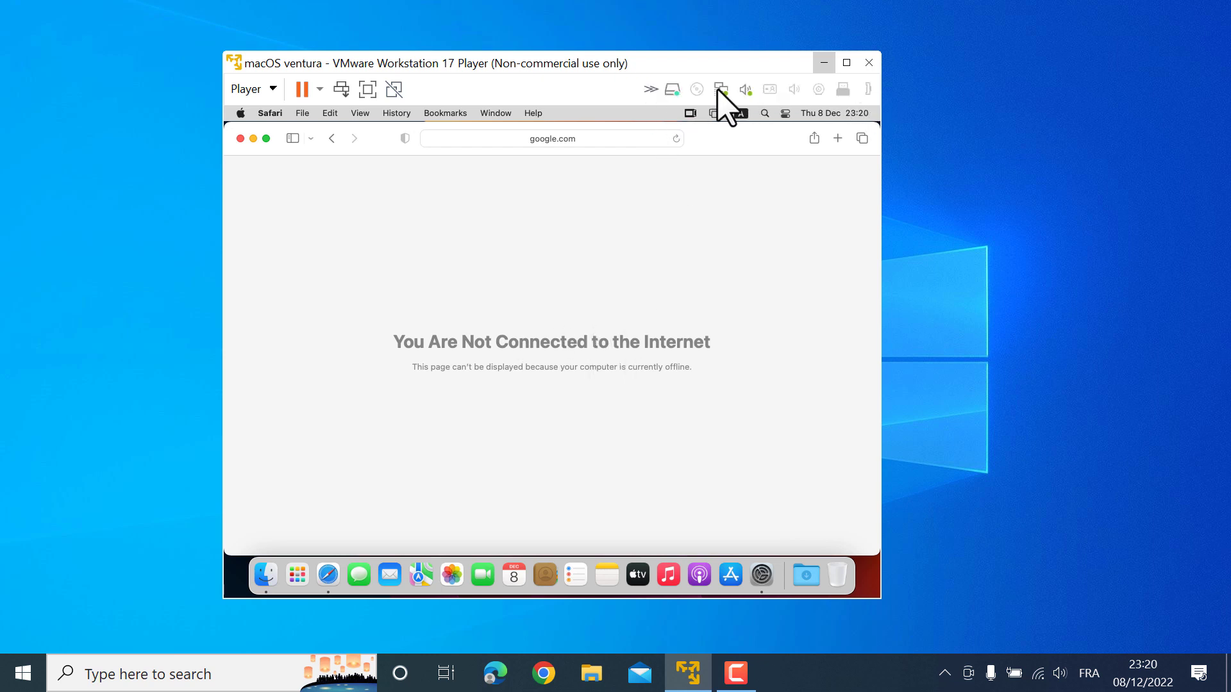
click(759, 573)
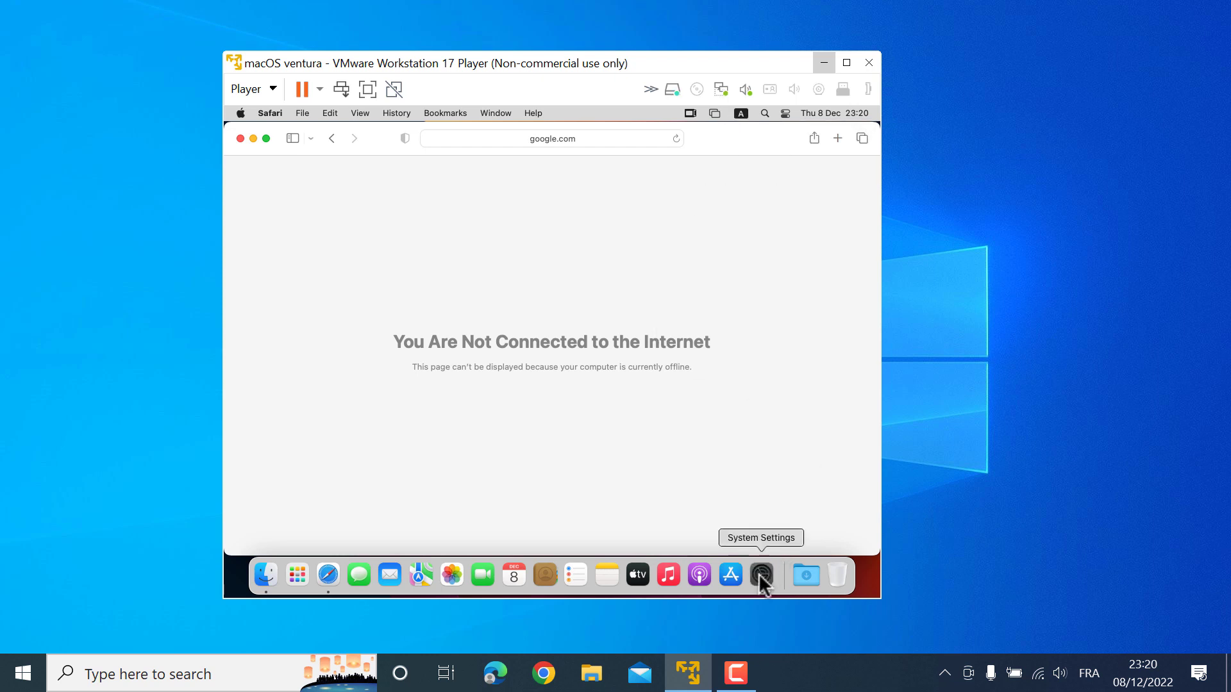
click(721, 89)
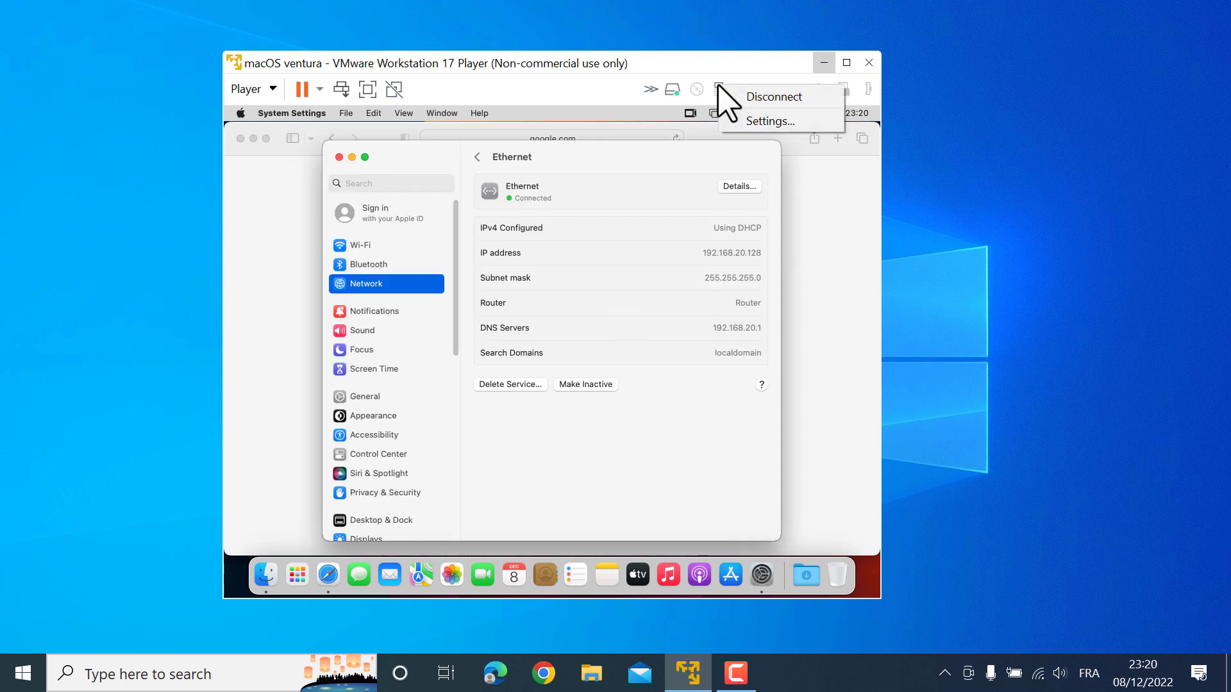
click(764, 118)
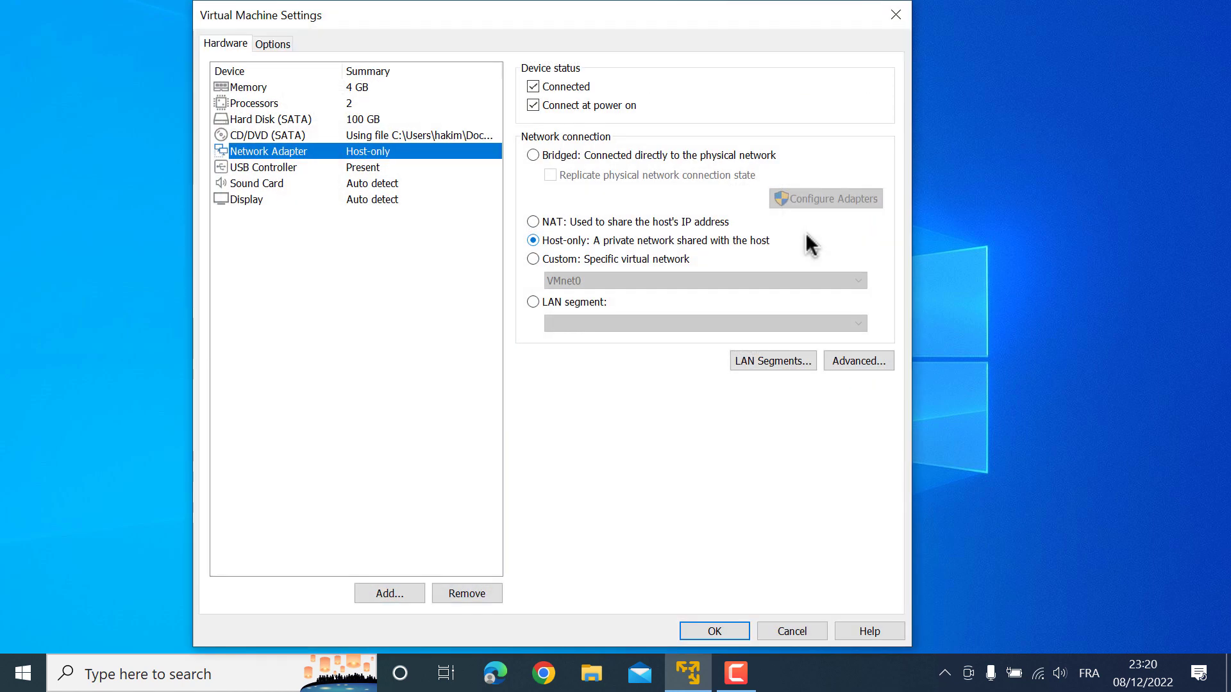
Change the network adapter from Host-only to Bridged (connected directly to the physical network) and confirm
drag(497, 32, 838, 65)
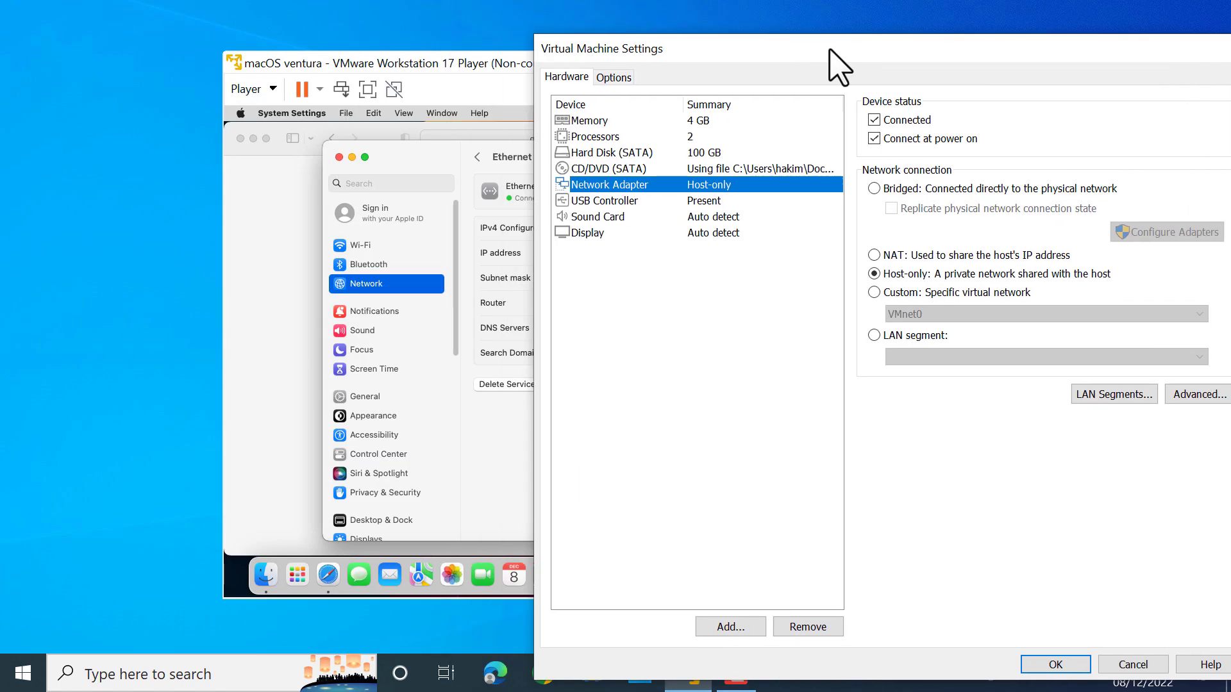
click(874, 188)
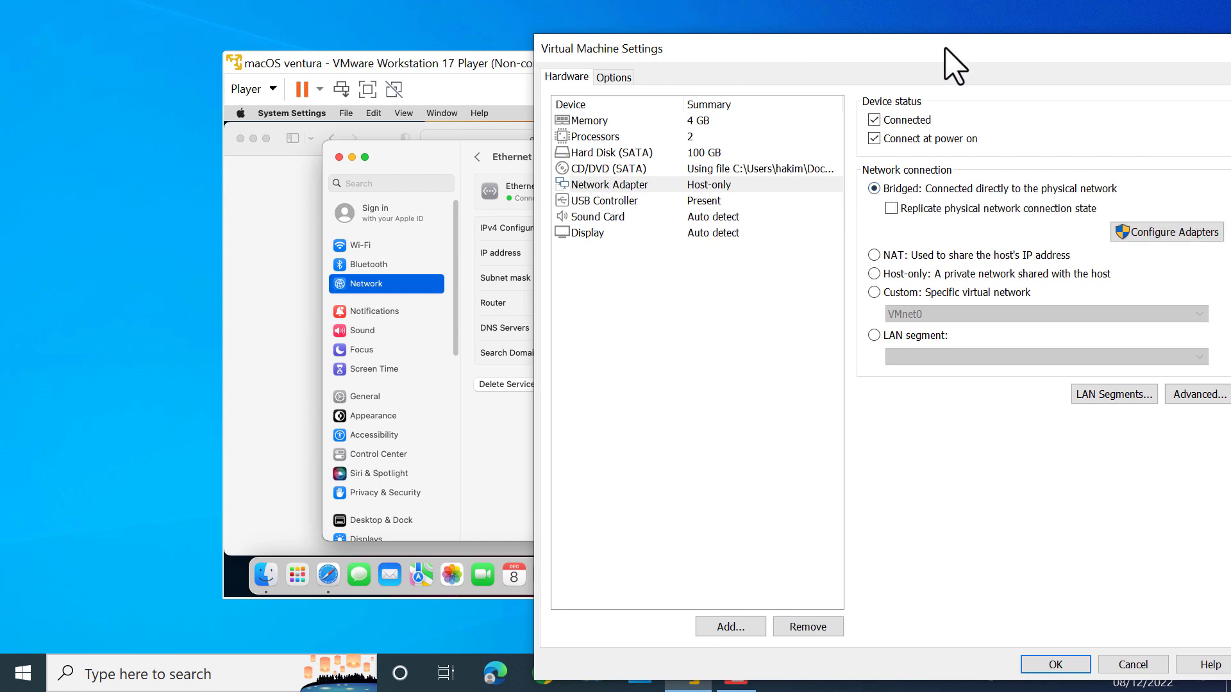
drag(942, 45, 914, 48)
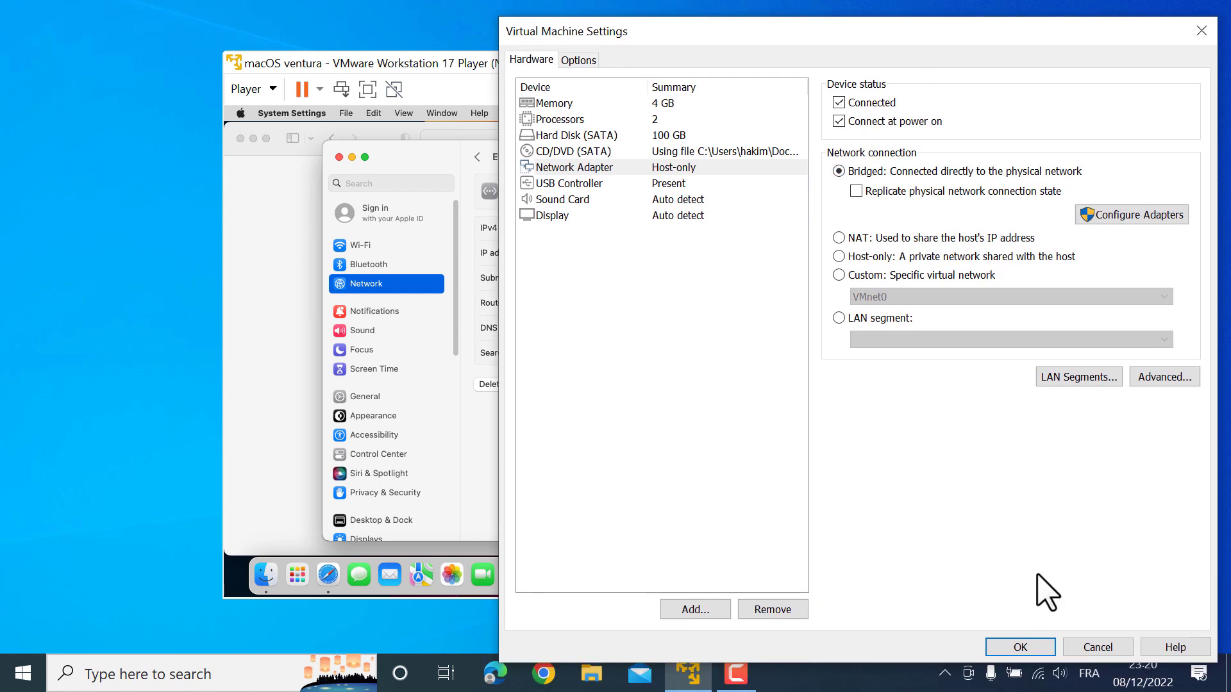
click(1016, 648)
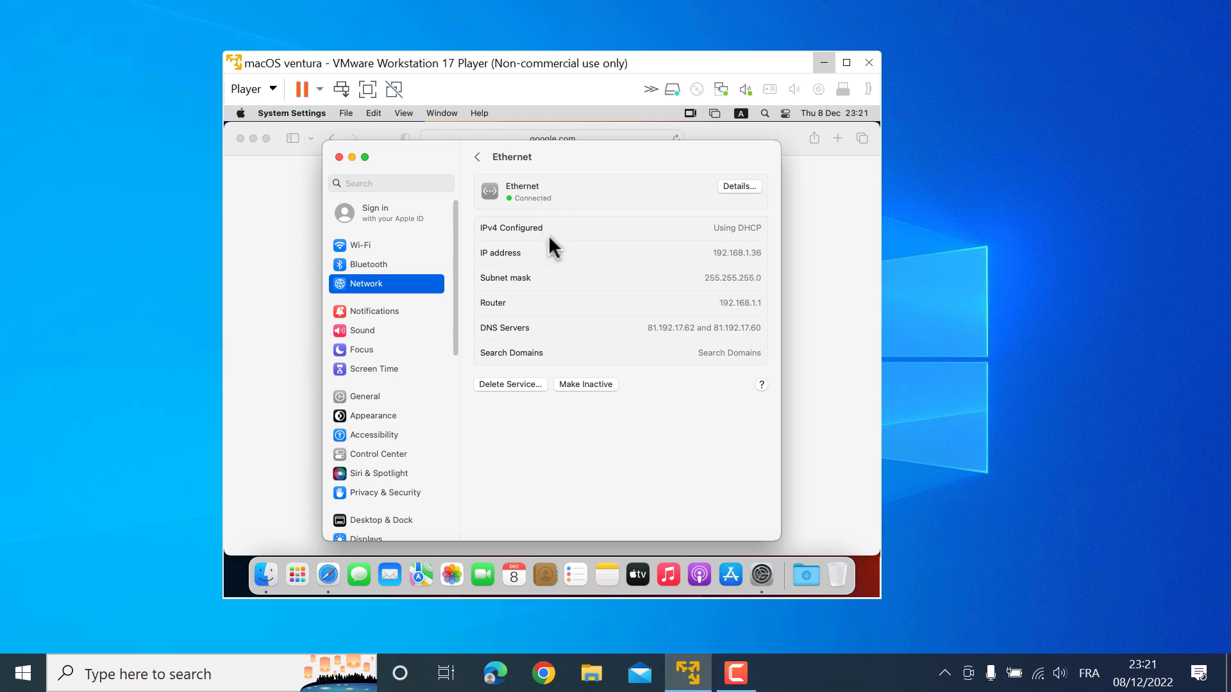
Bring Safari forward and load Gmail's landing page from google.com
click(281, 263)
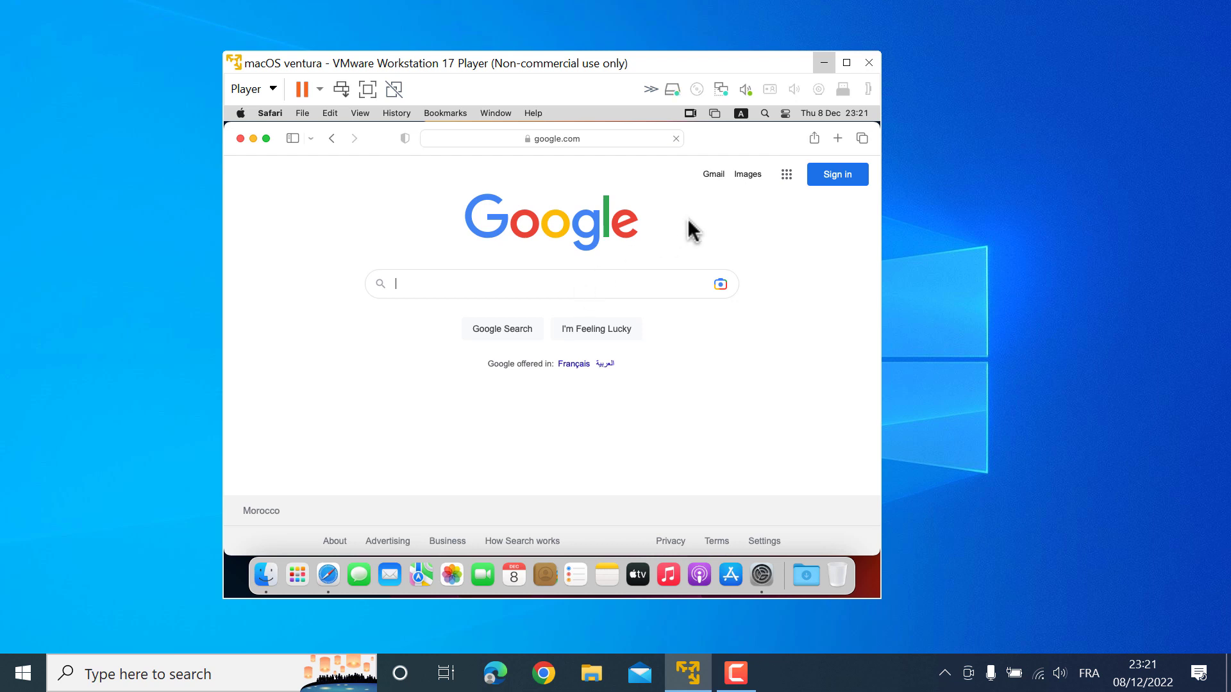
click(713, 173)
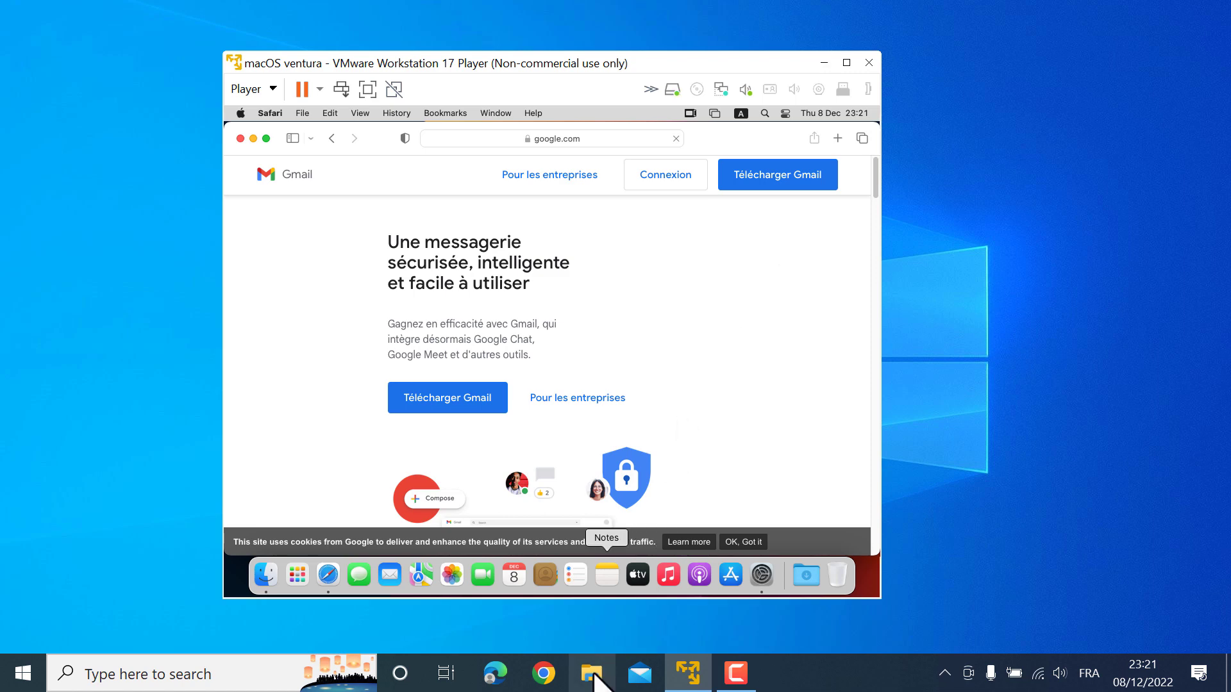
Open File Explorer on the host at This PC, then minimize it
key(super+e)
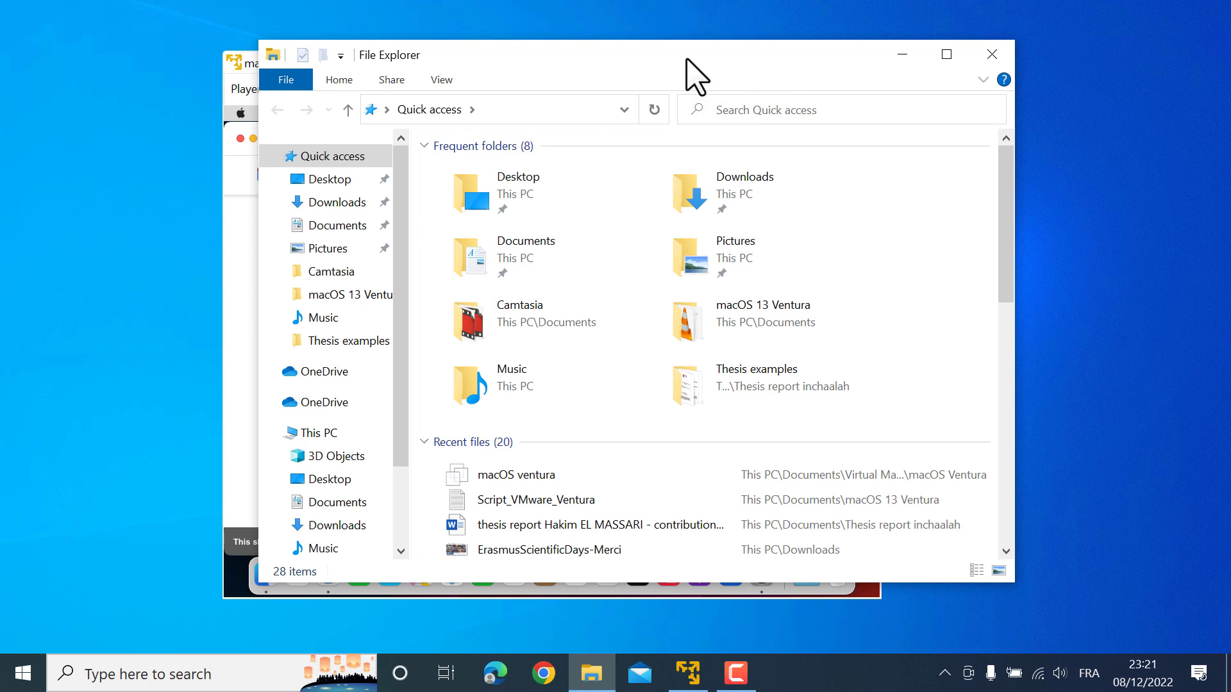
drag(683, 58, 747, 65)
click(393, 439)
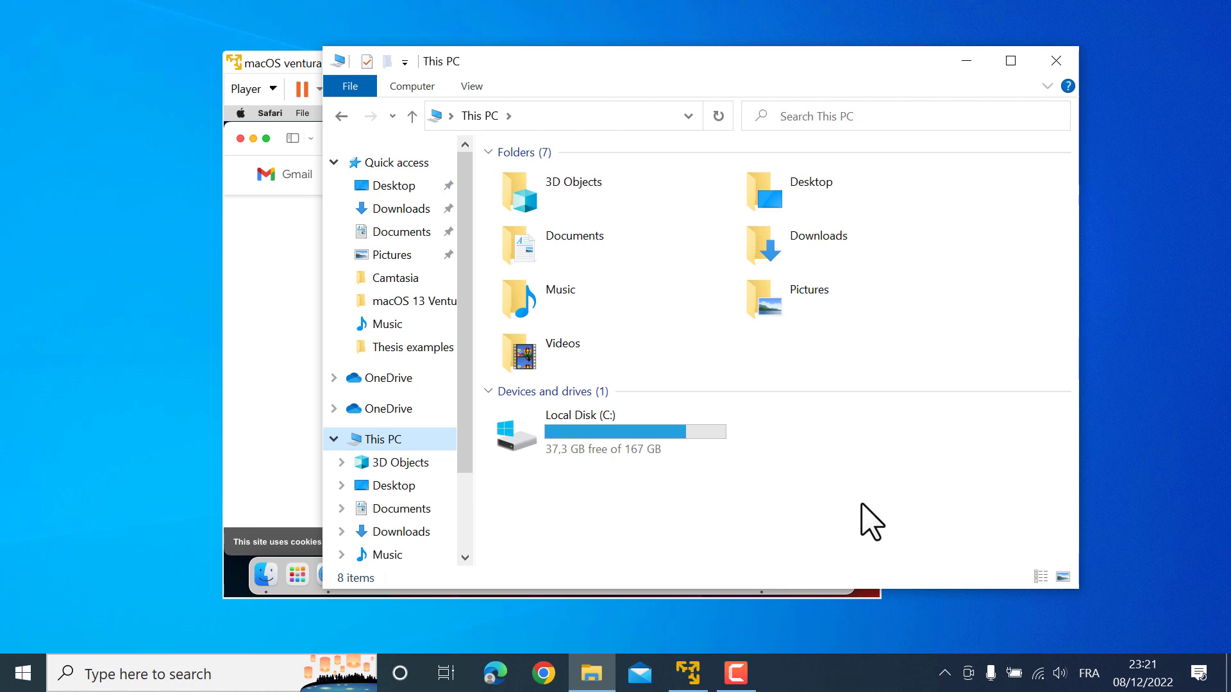
click(966, 61)
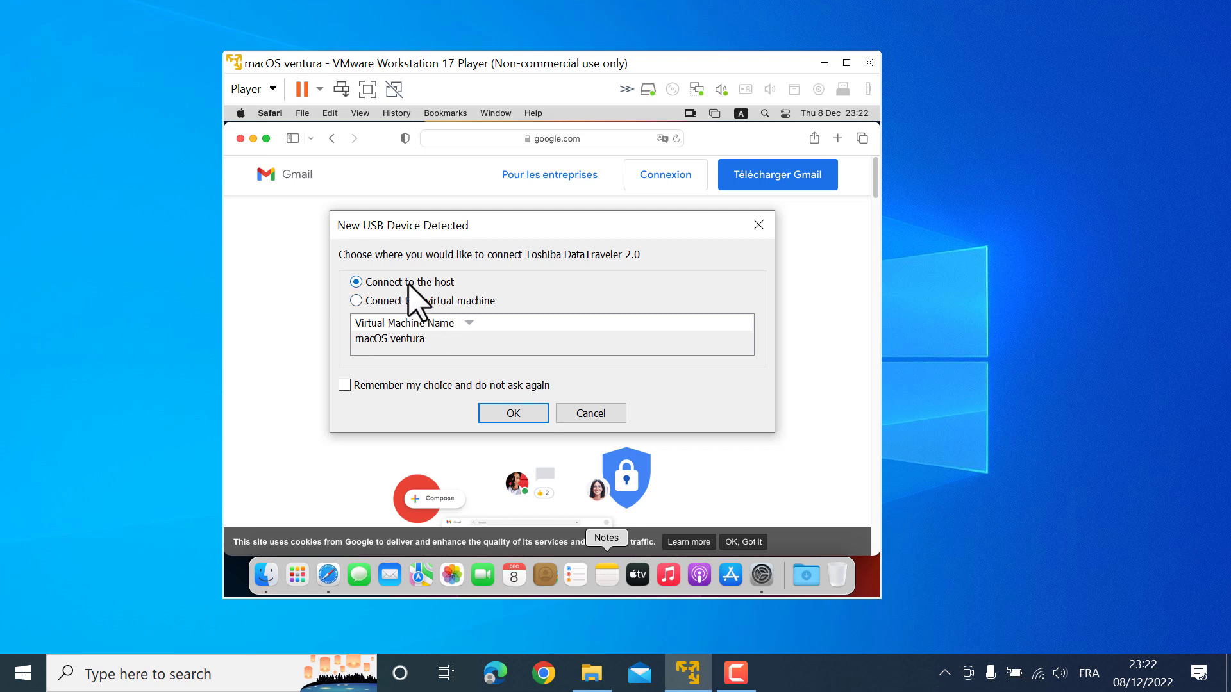
Keep the new USB drive on the host and check Kingston32 (D:) under This PC
click(521, 418)
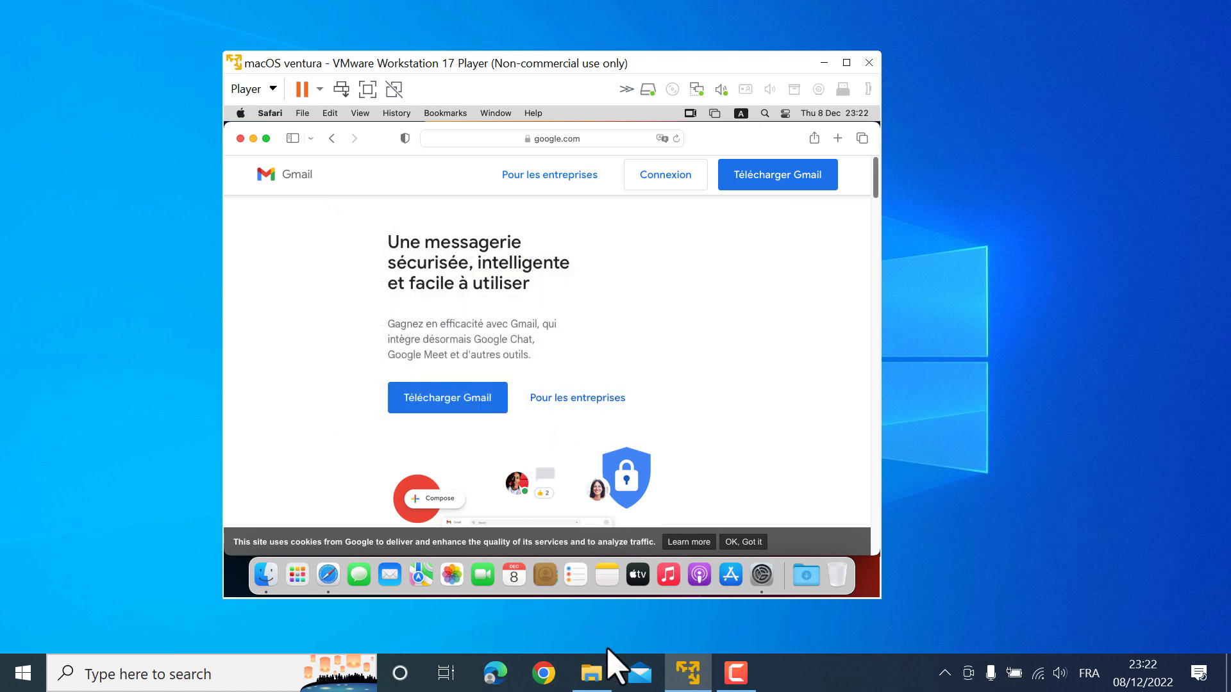
click(591, 672)
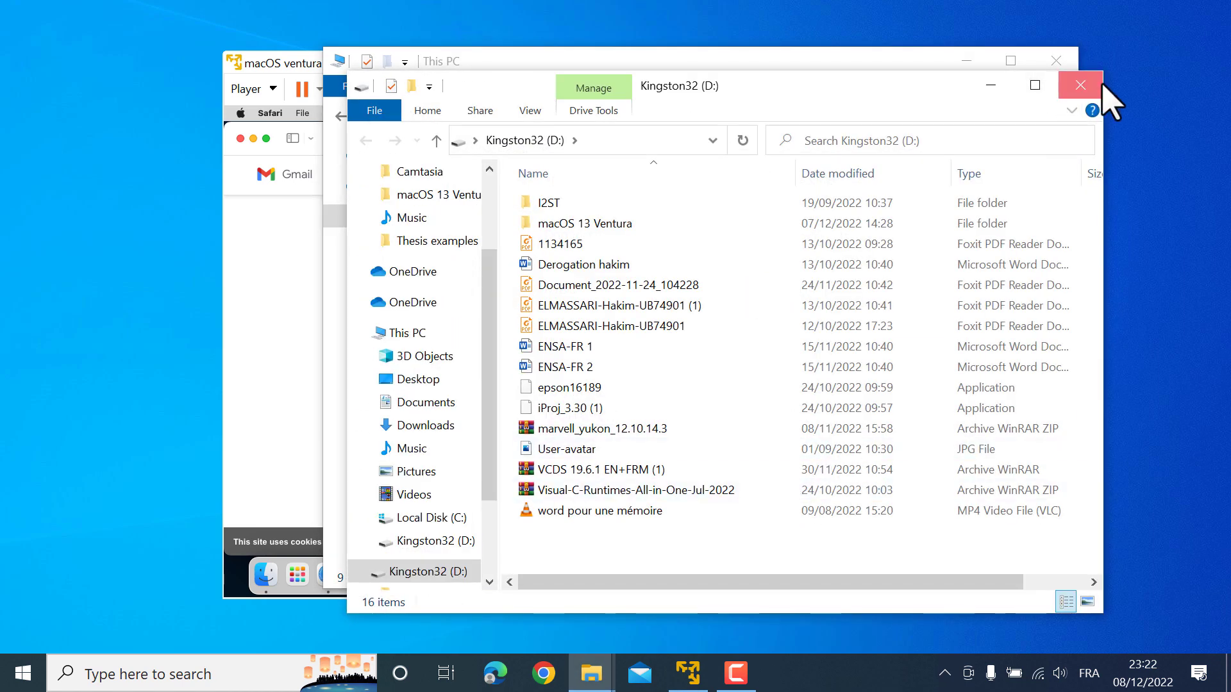
click(1102, 85)
click(833, 428)
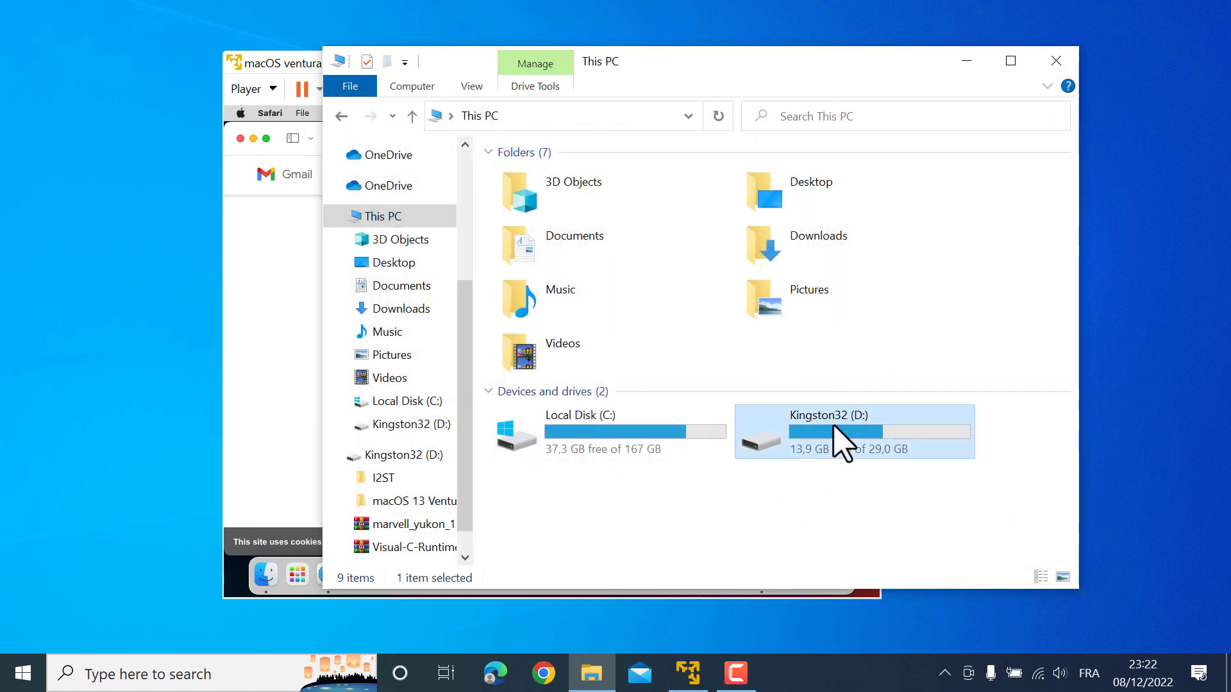
click(958, 62)
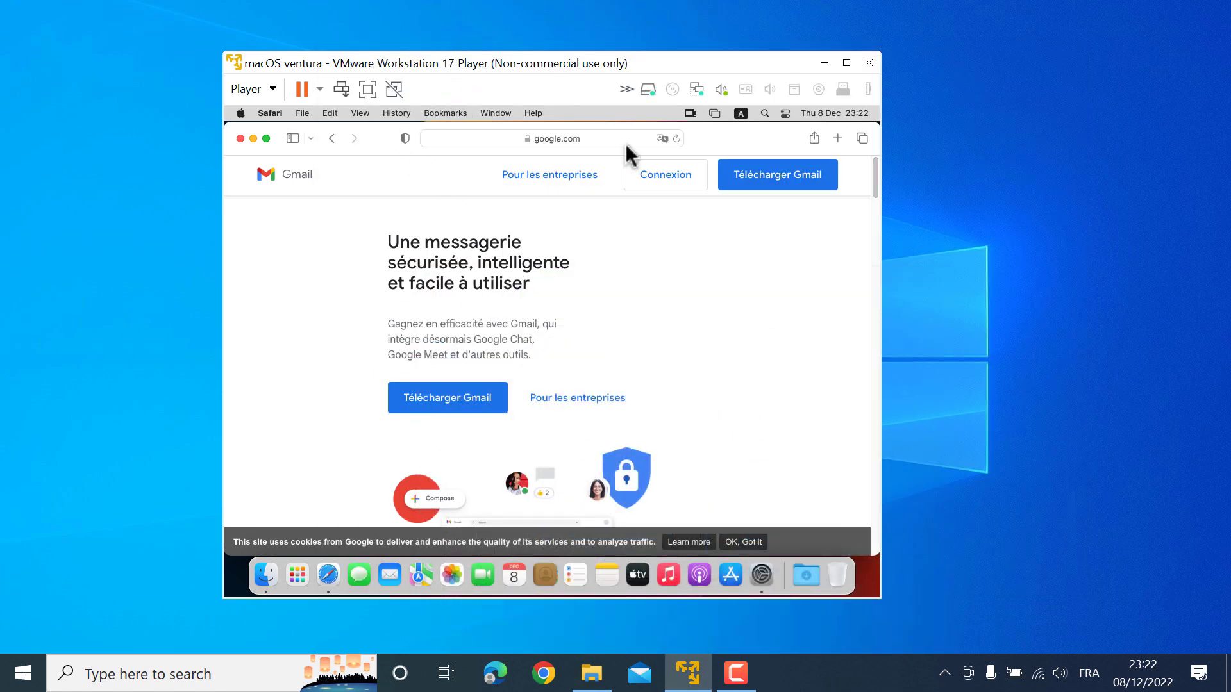
Connect the Toshiba DataTraveler 2.0 via Removable Devices, confirming its disconnection from the host
click(627, 89)
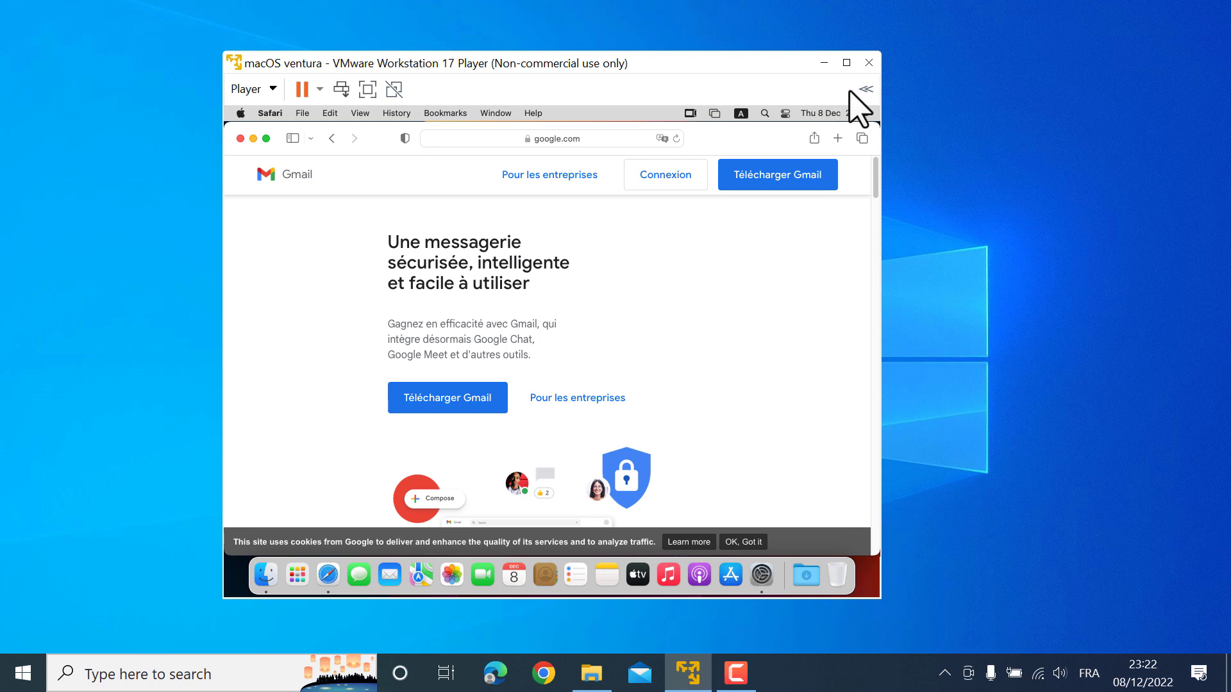
click(865, 89)
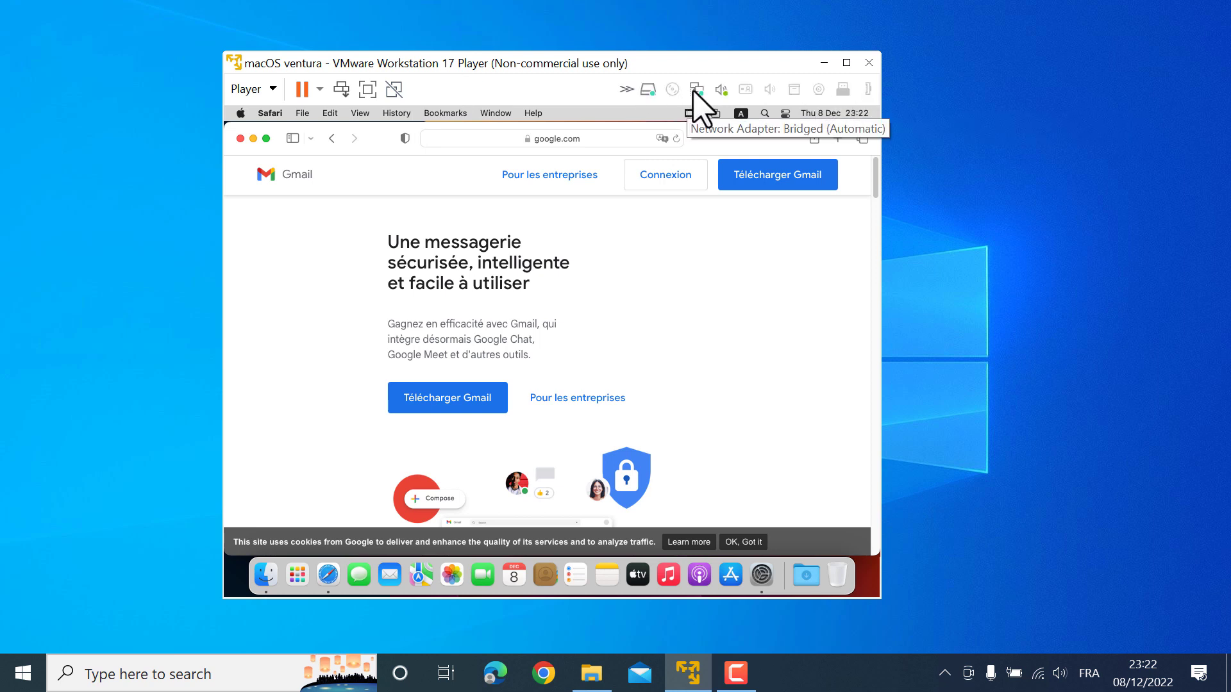
click(844, 91)
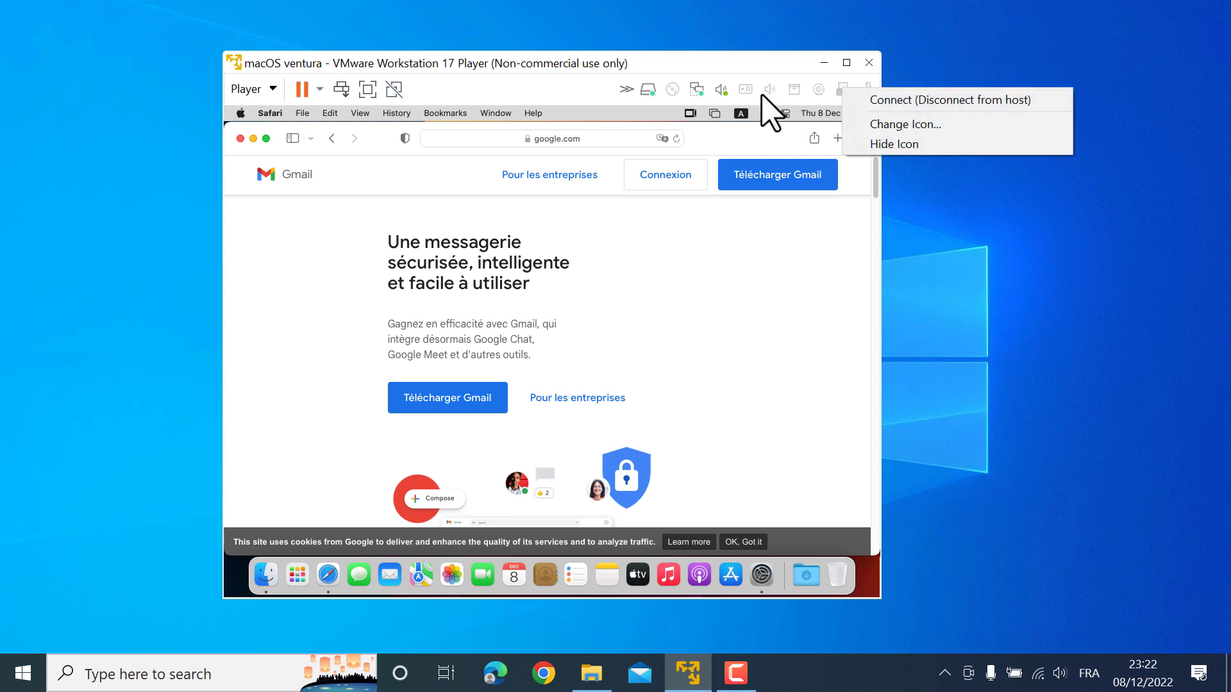
click(260, 90)
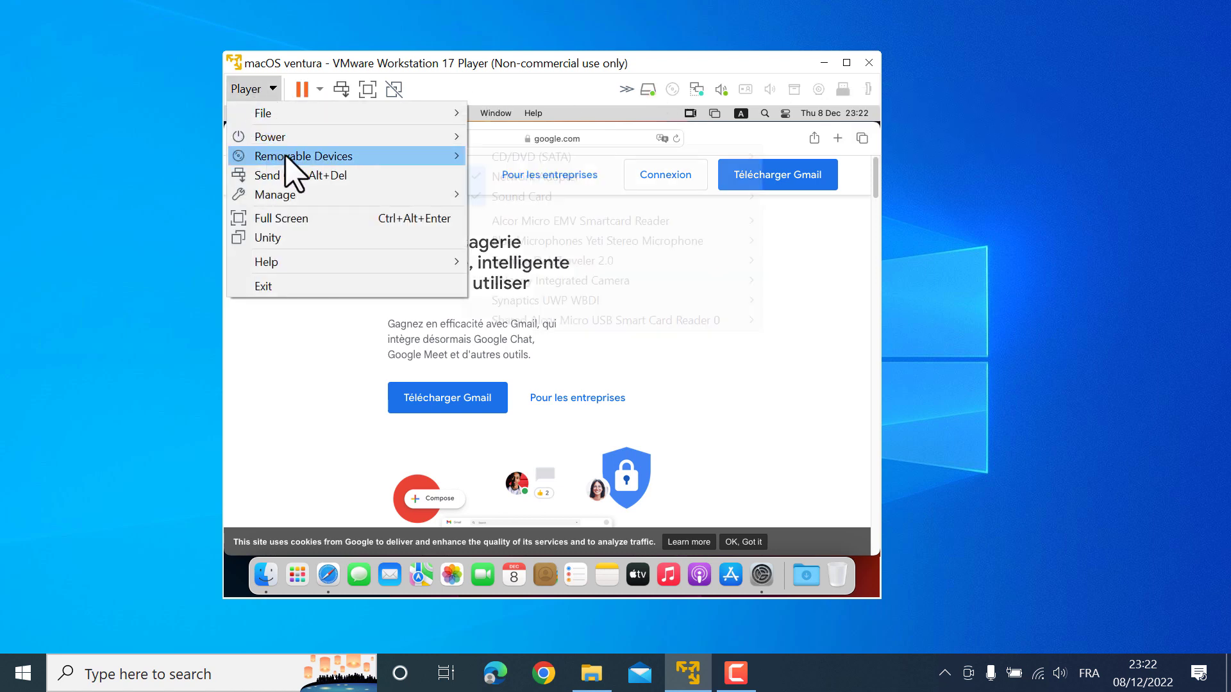
mouse_move(289, 159)
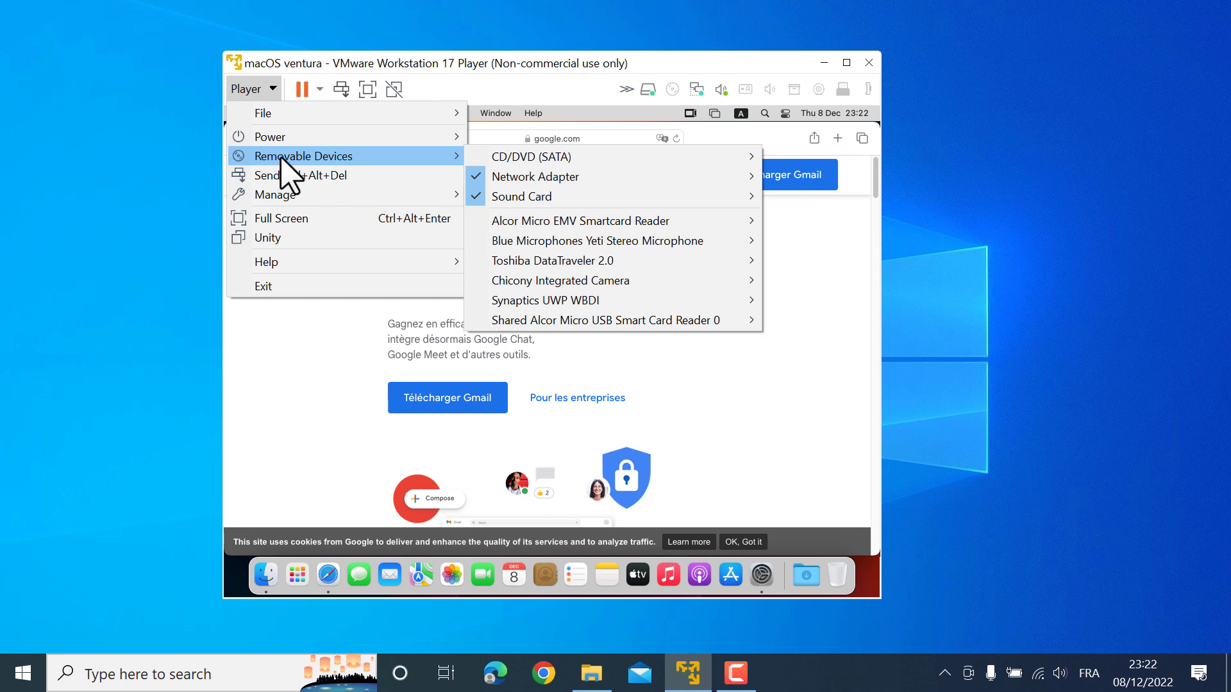
mouse_move(571, 264)
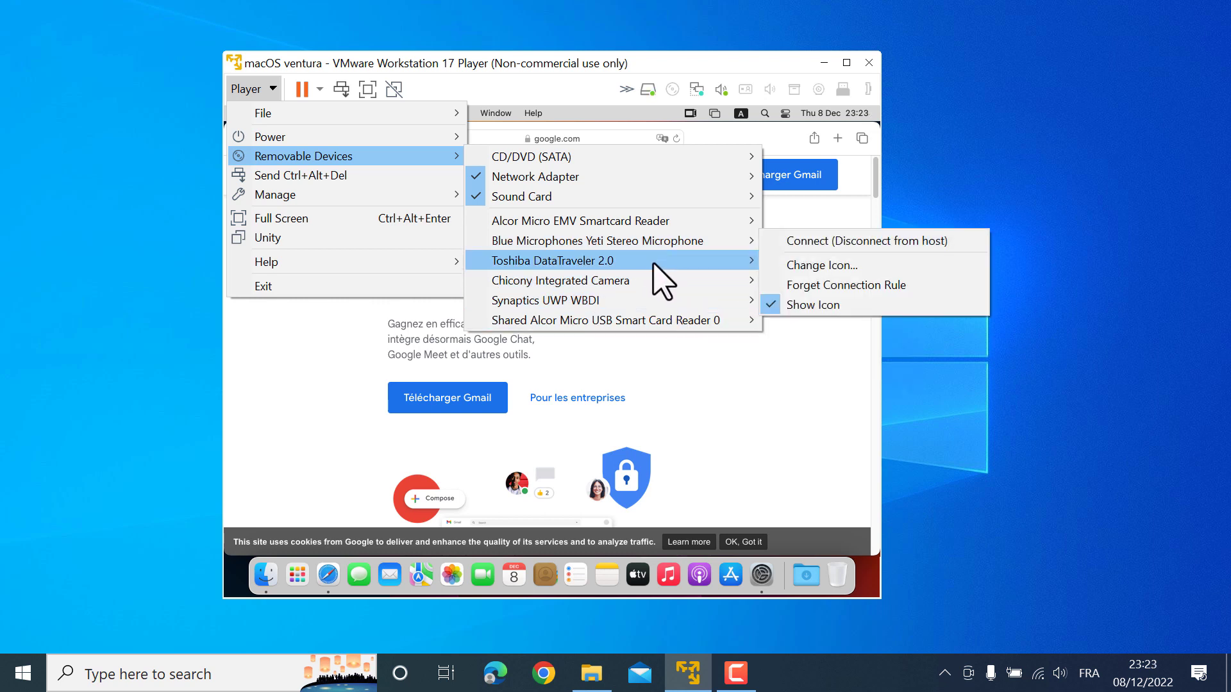
click(809, 260)
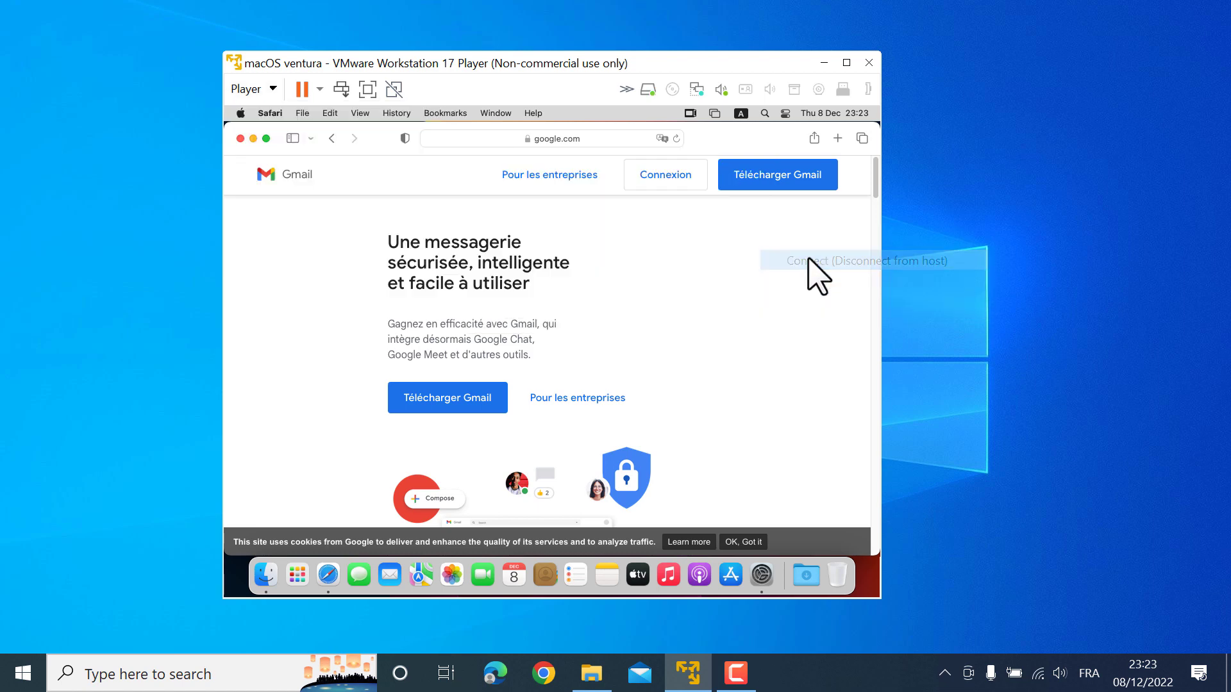
click(607, 379)
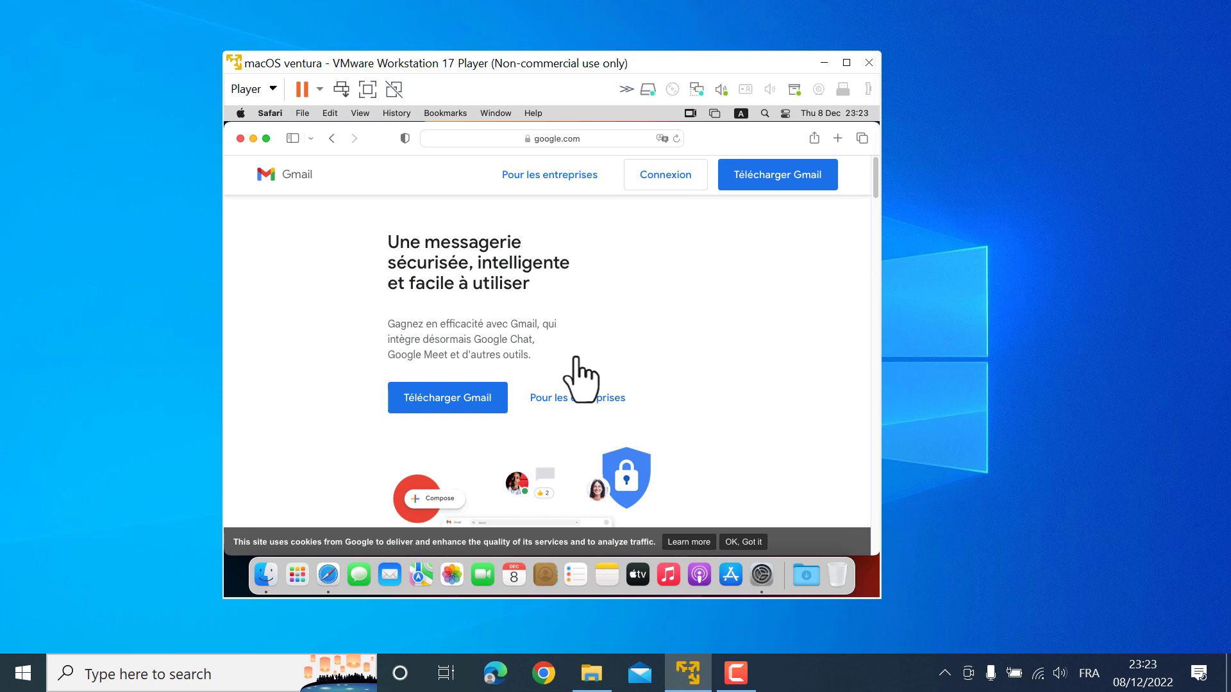
Close Safari and System Settings, disconnect the Toshiba drive from the guest, and close the Kingston32 (D:) window
click(240, 137)
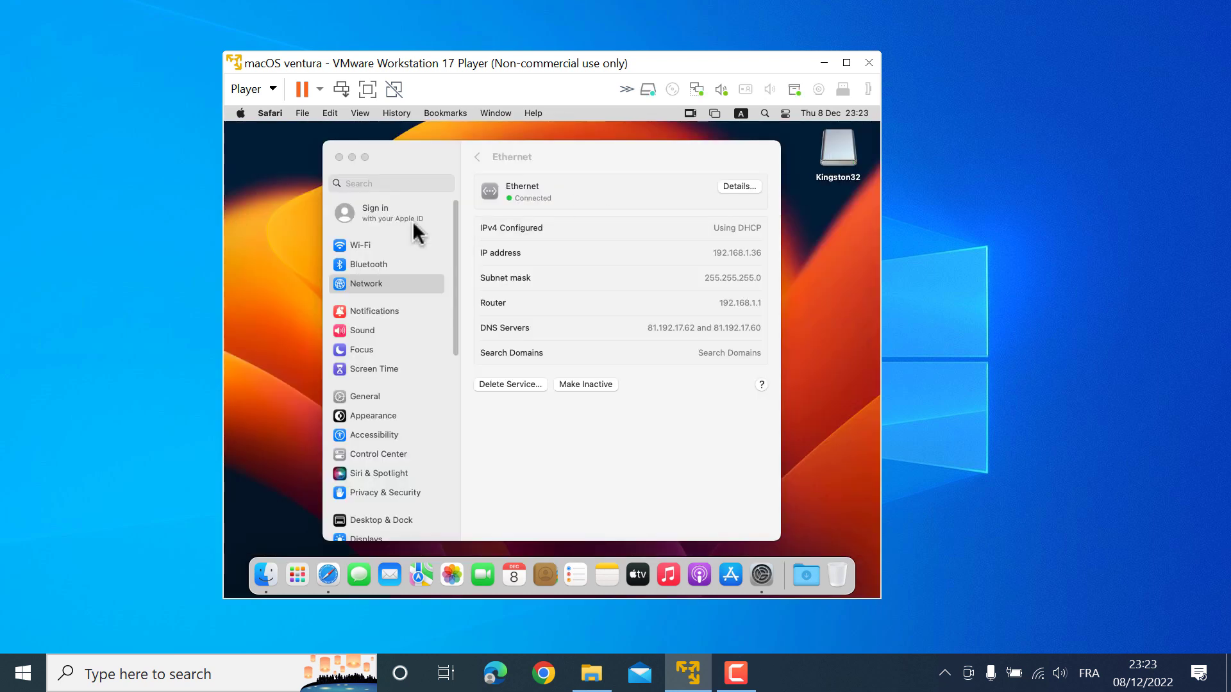
click(339, 158)
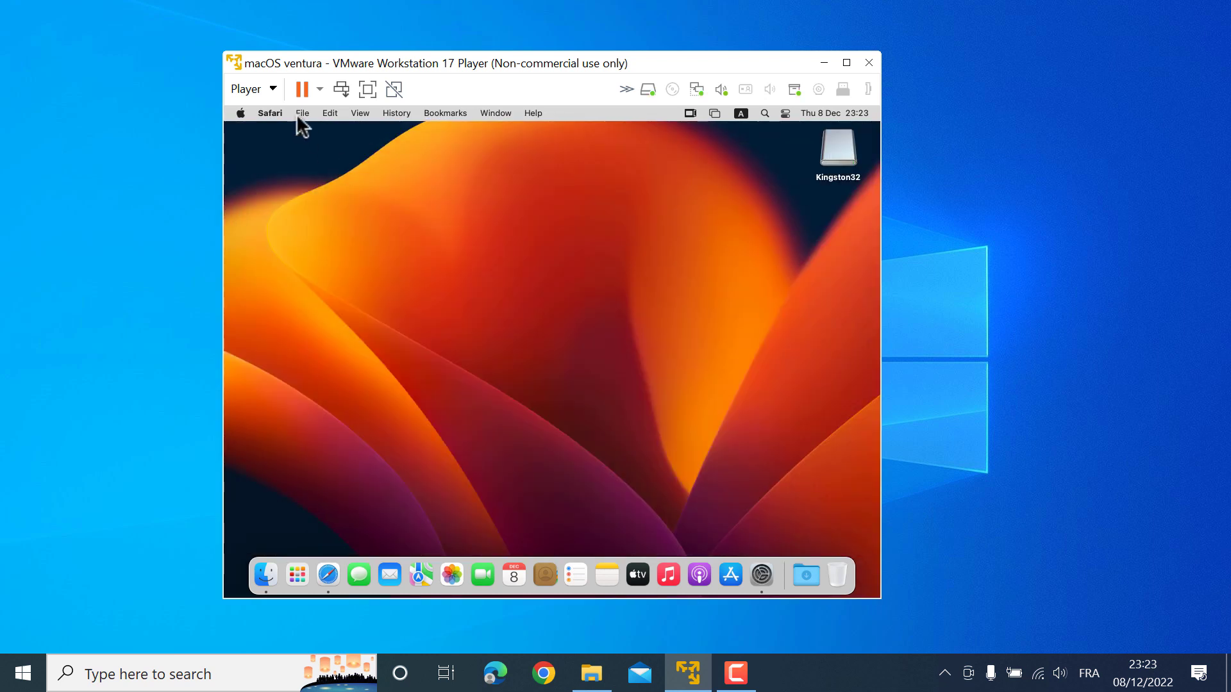
click(250, 91)
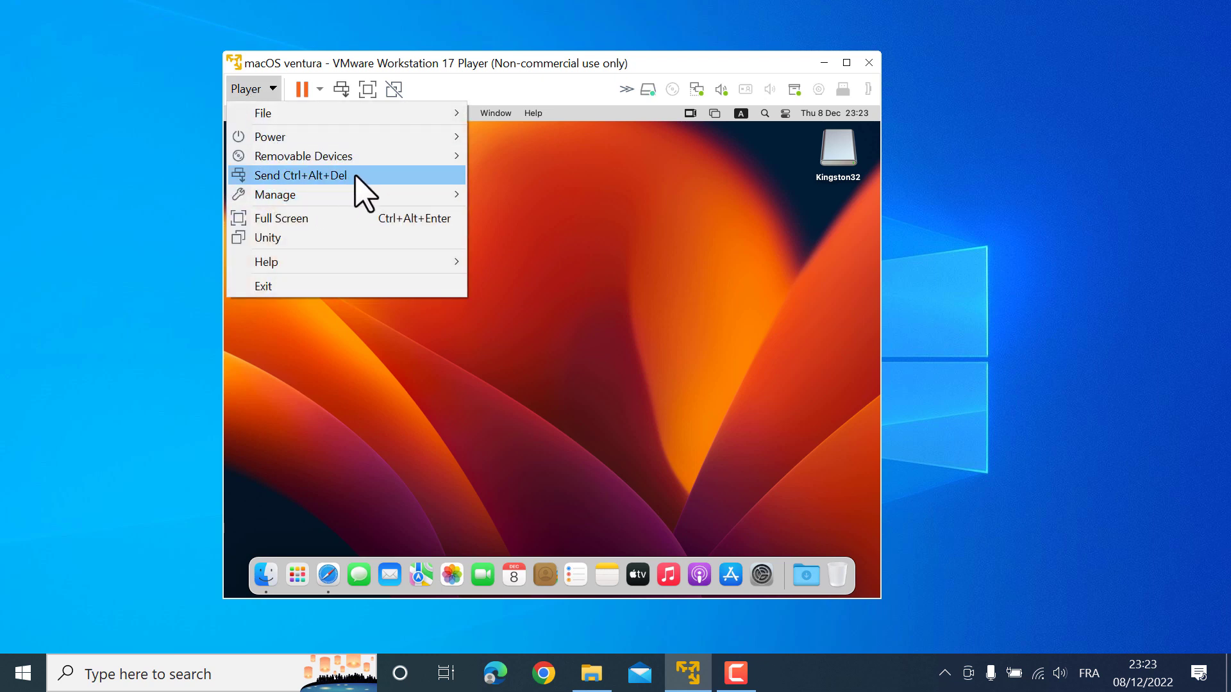
mouse_move(442, 157)
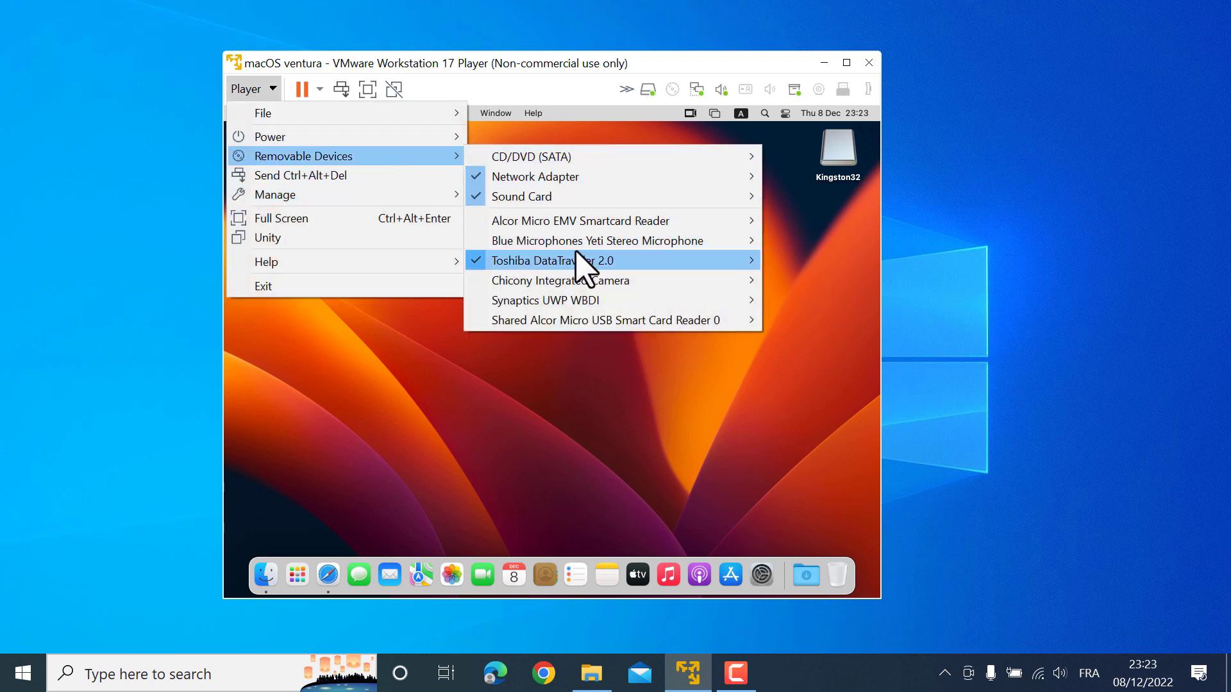
mouse_move(615, 260)
click(803, 263)
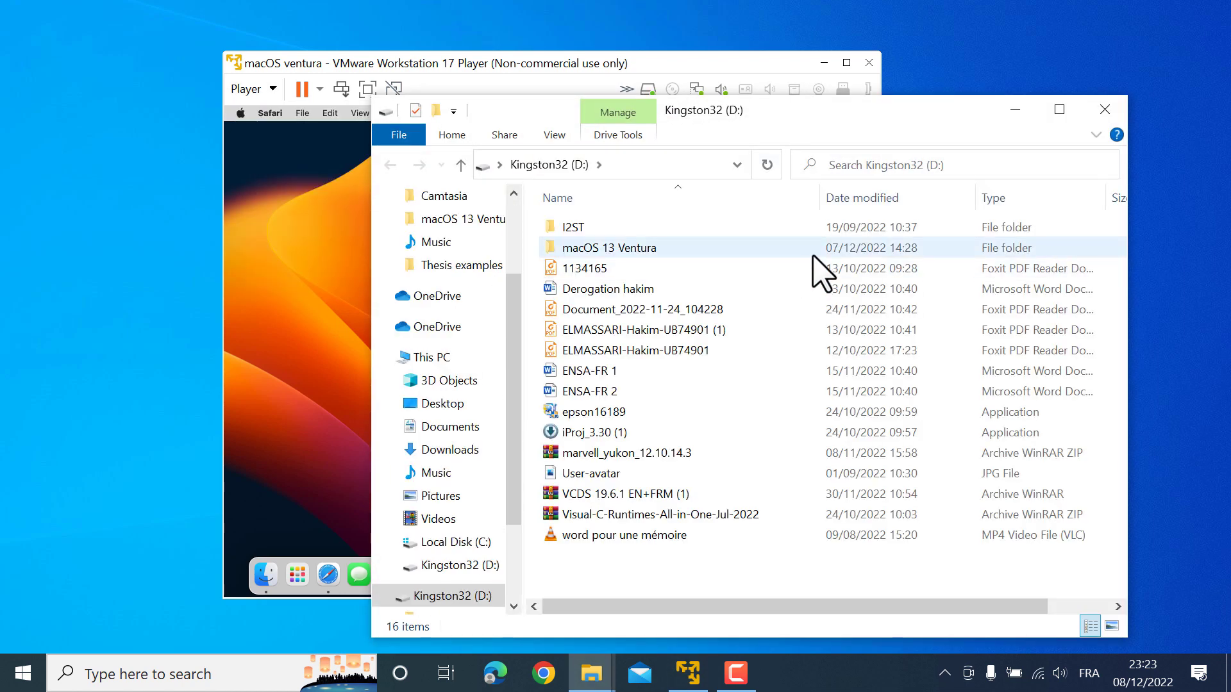
click(1115, 113)
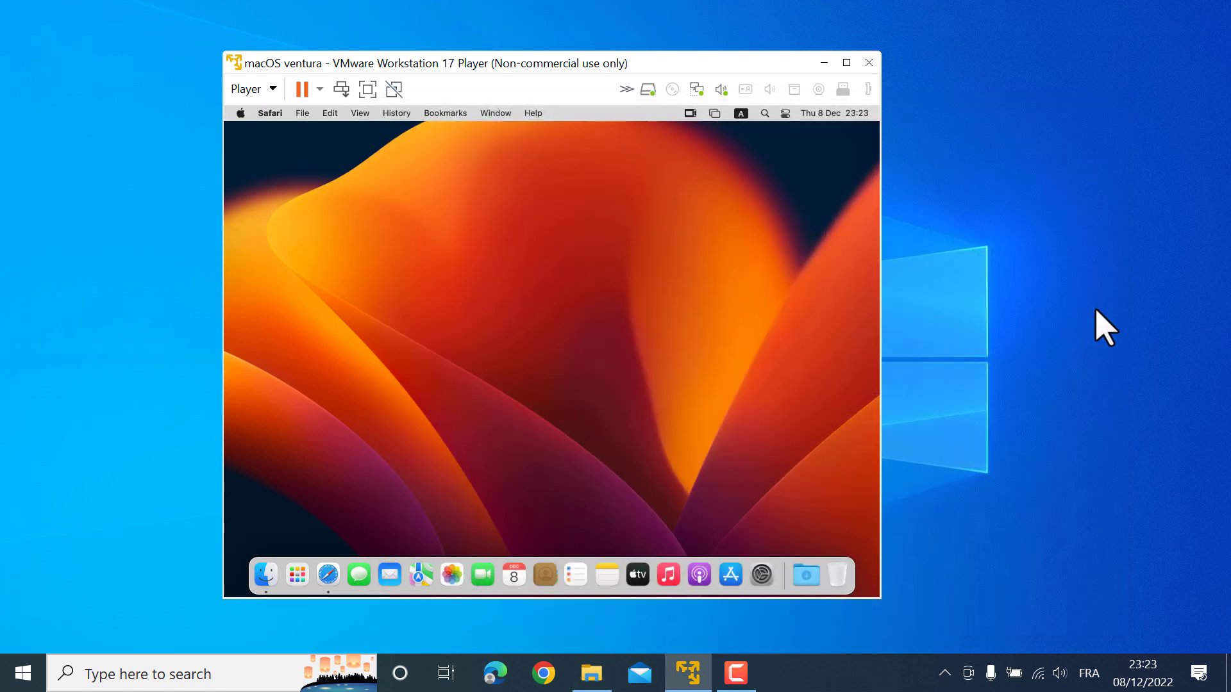
Move the Toshiba DataTraveler 2.0 USB drive from the host to the macOS guest, confirming the disconnect
click(234, 86)
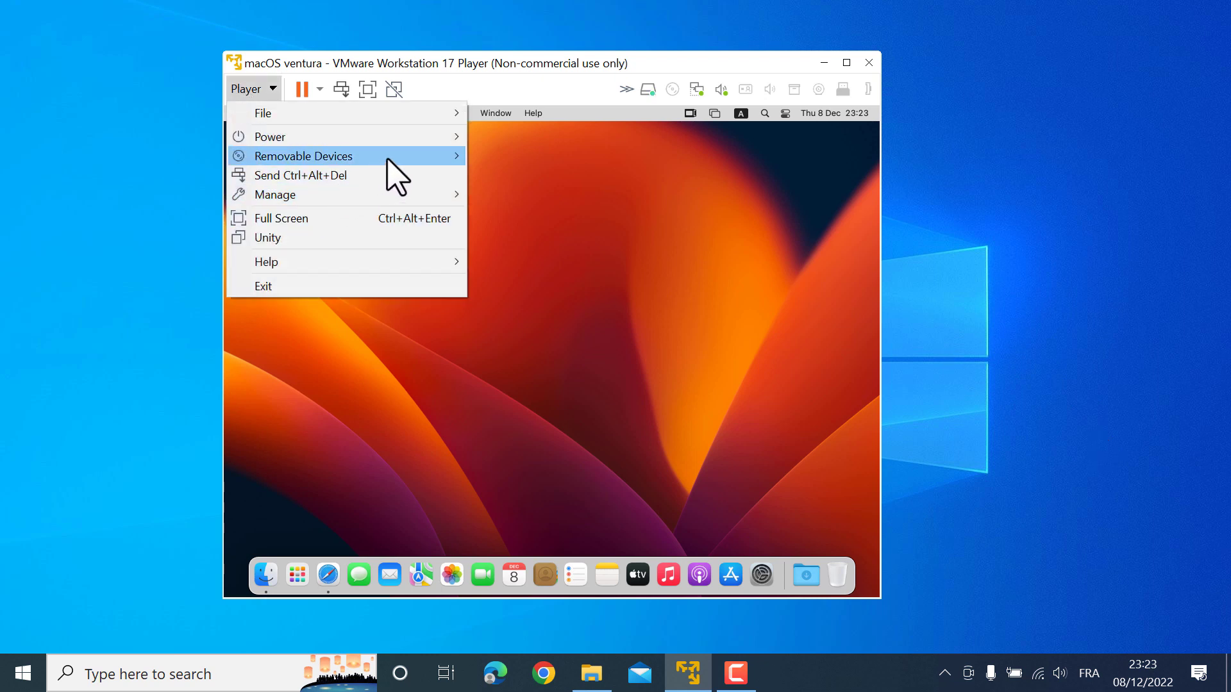
mouse_move(442, 156)
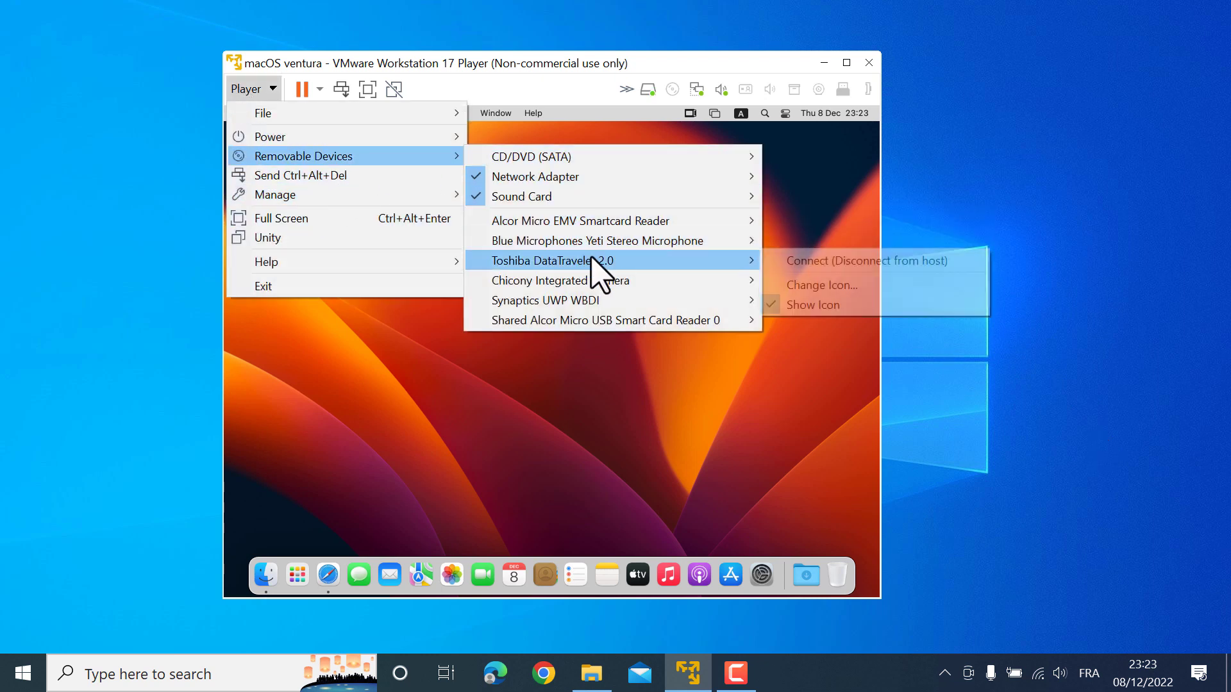
mouse_move(617, 262)
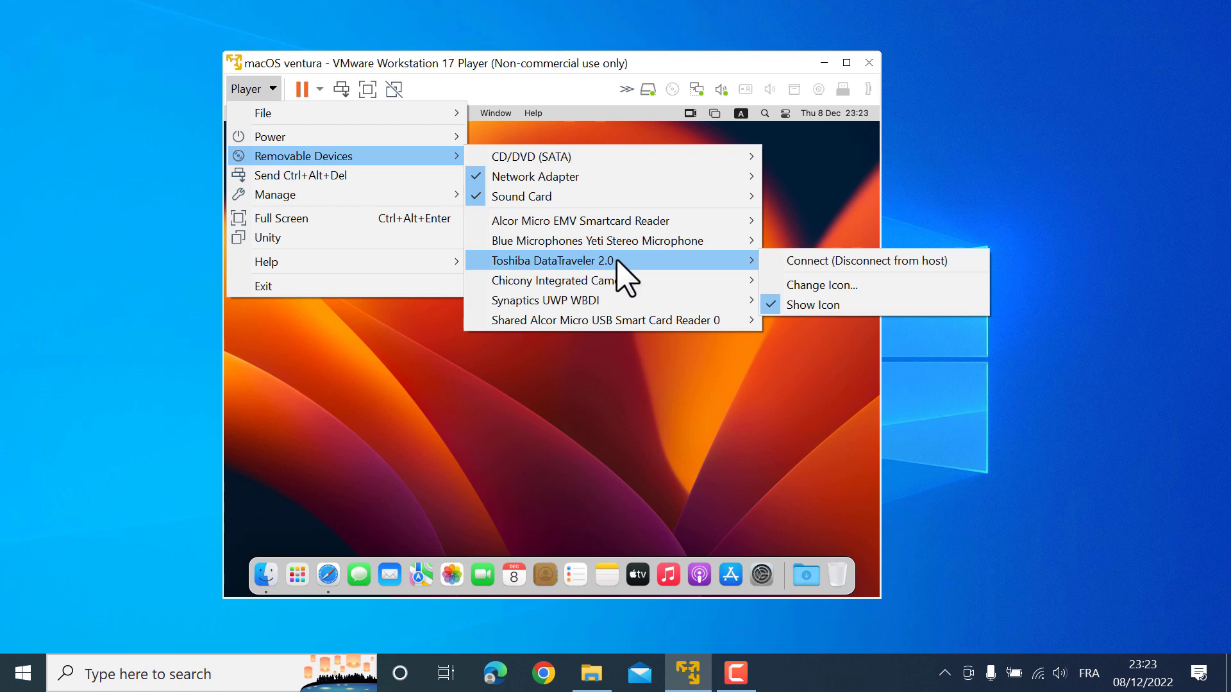
click(837, 262)
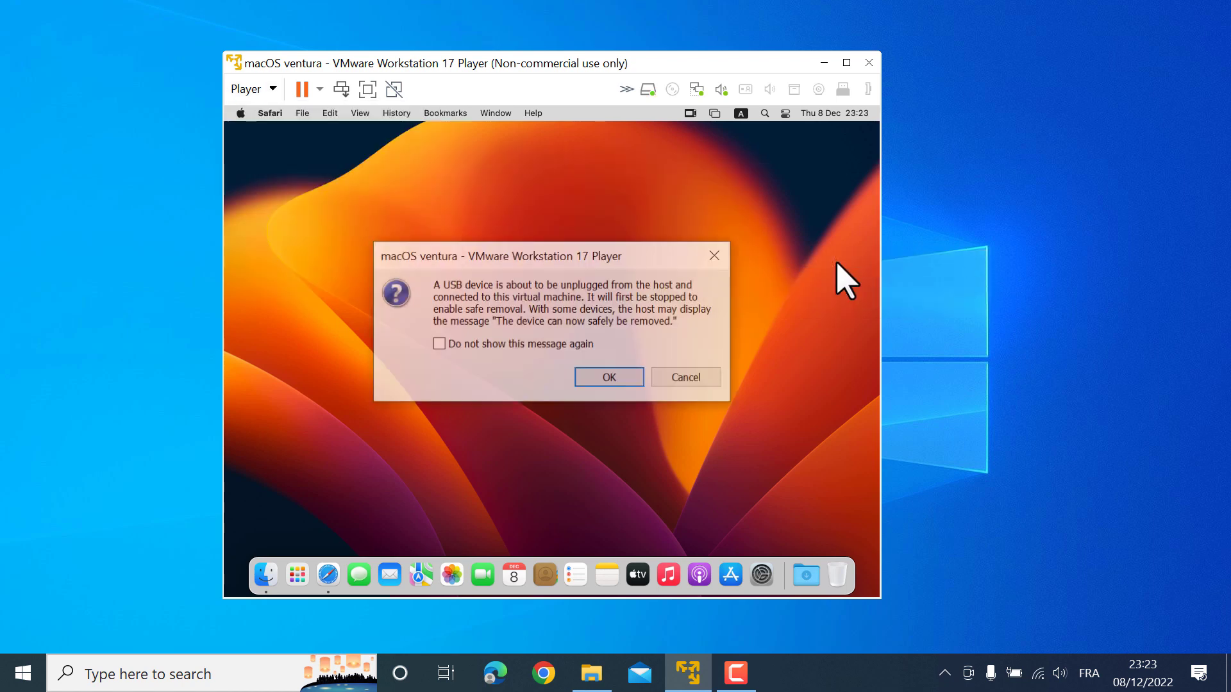
click(610, 378)
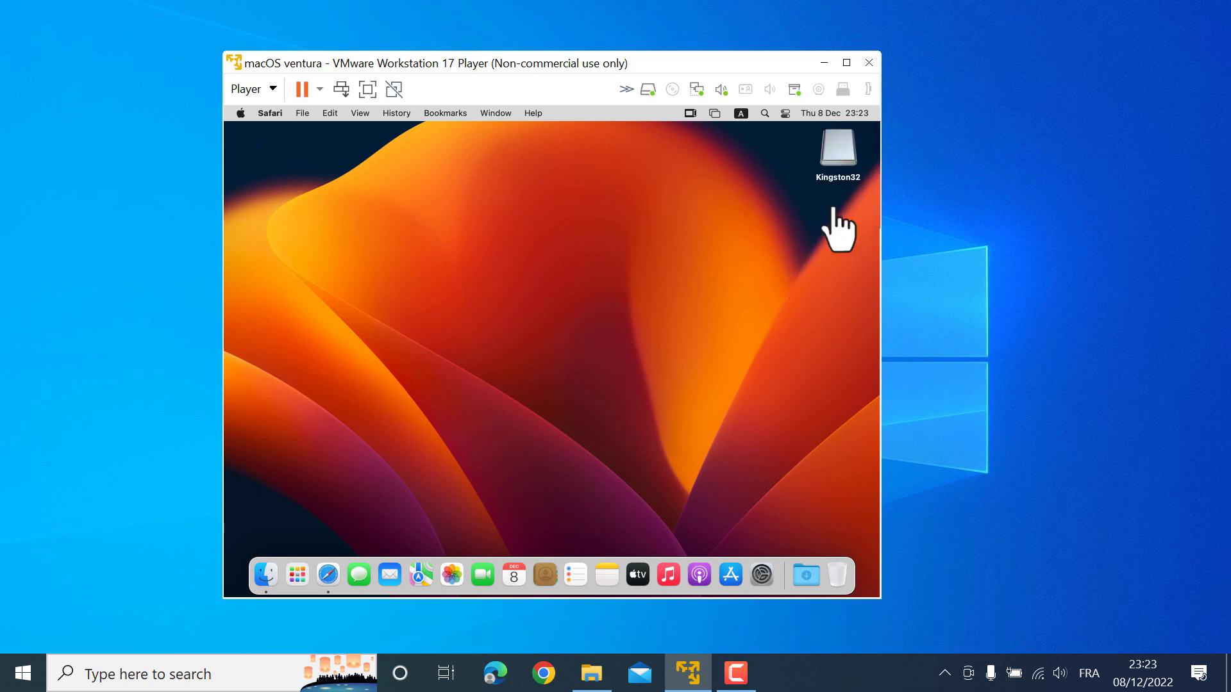
Open the Kingston32 drive to view its files, close it, then shut down the macOS guest
click(837, 156)
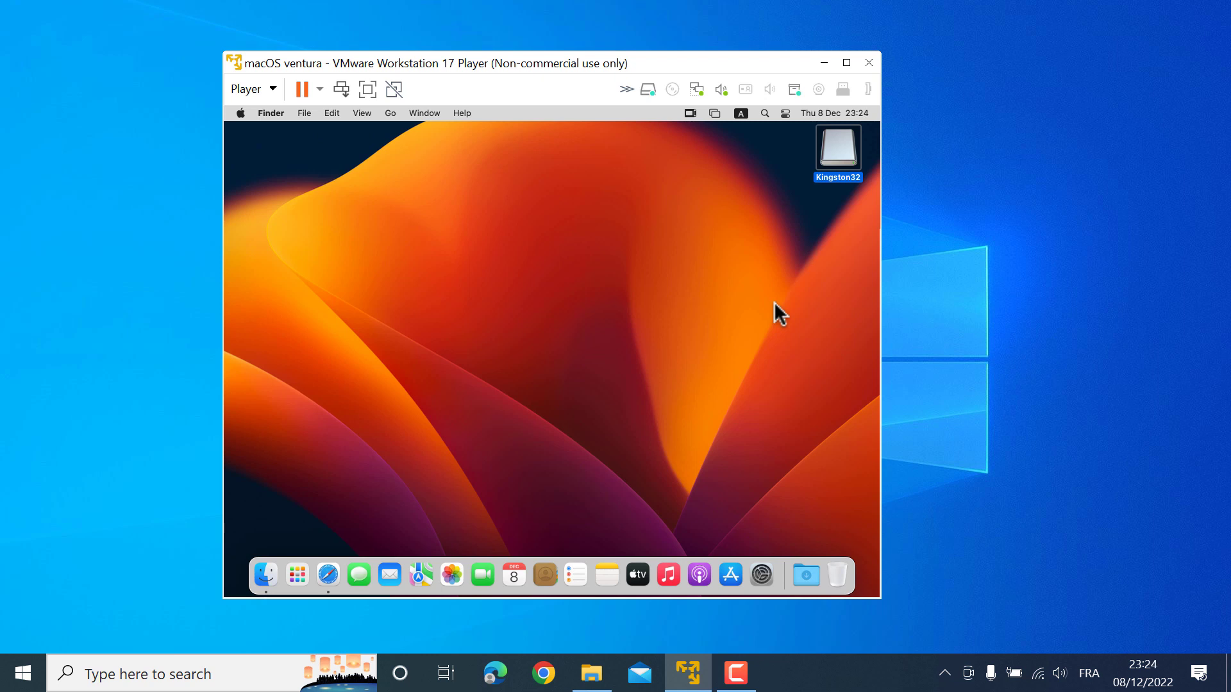
key(super+o)
key(super+w)
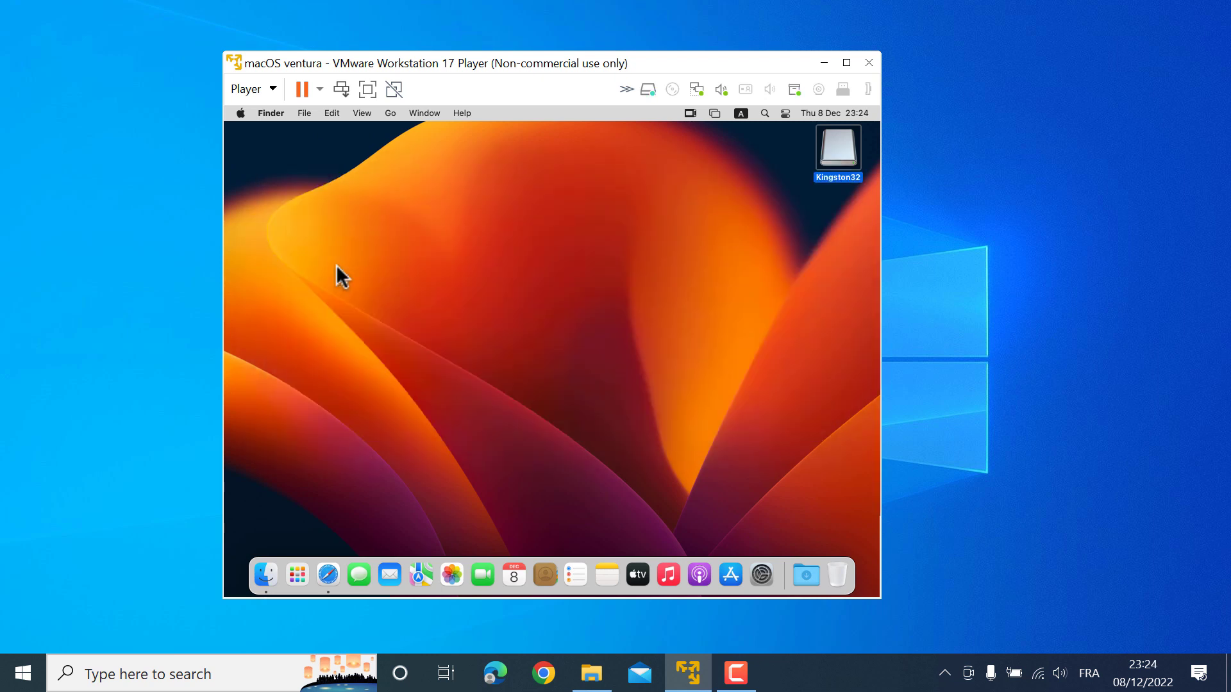
click(240, 115)
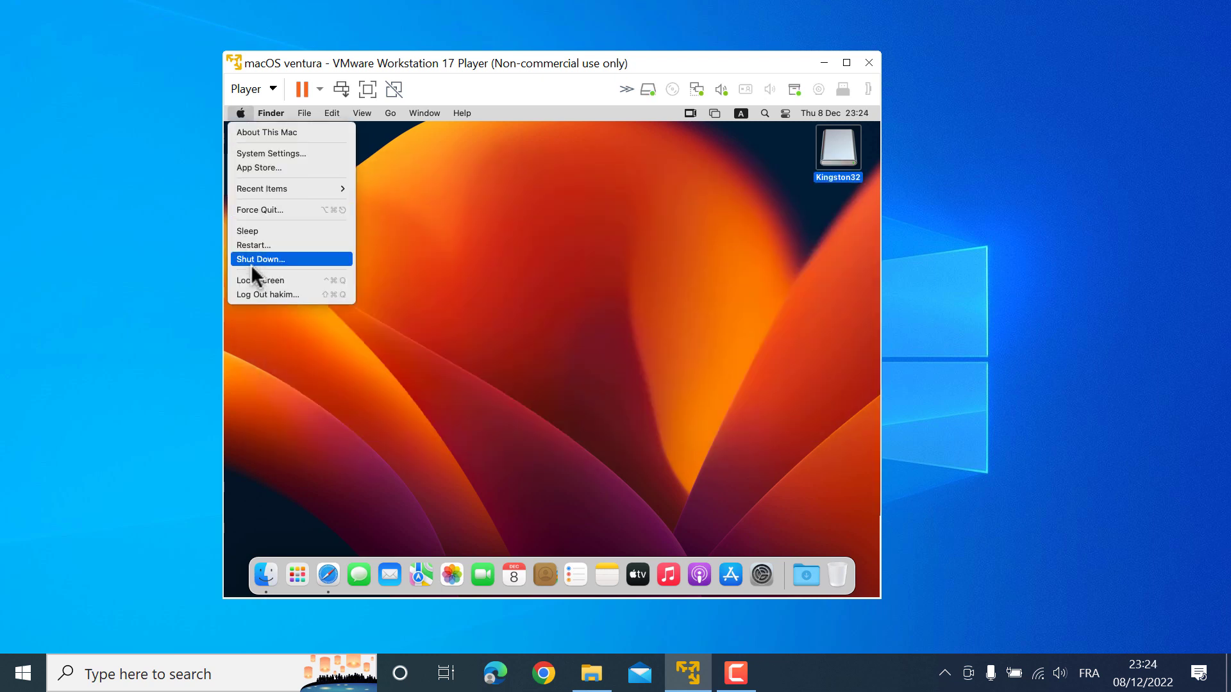
click(270, 261)
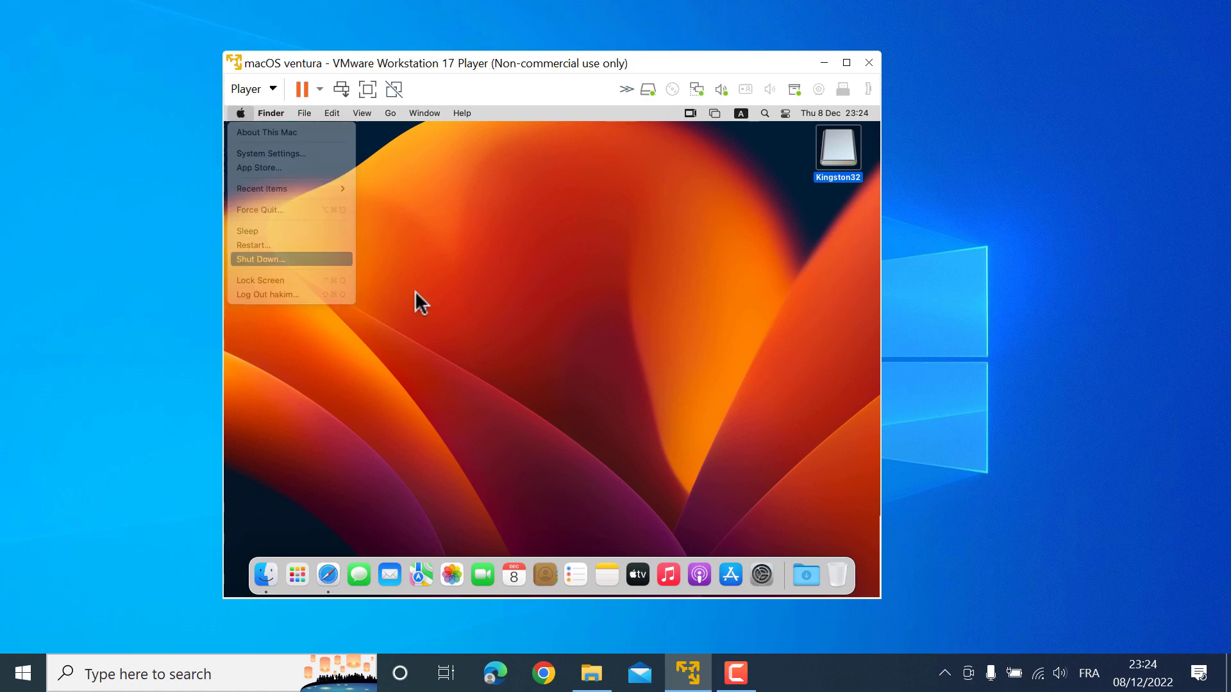